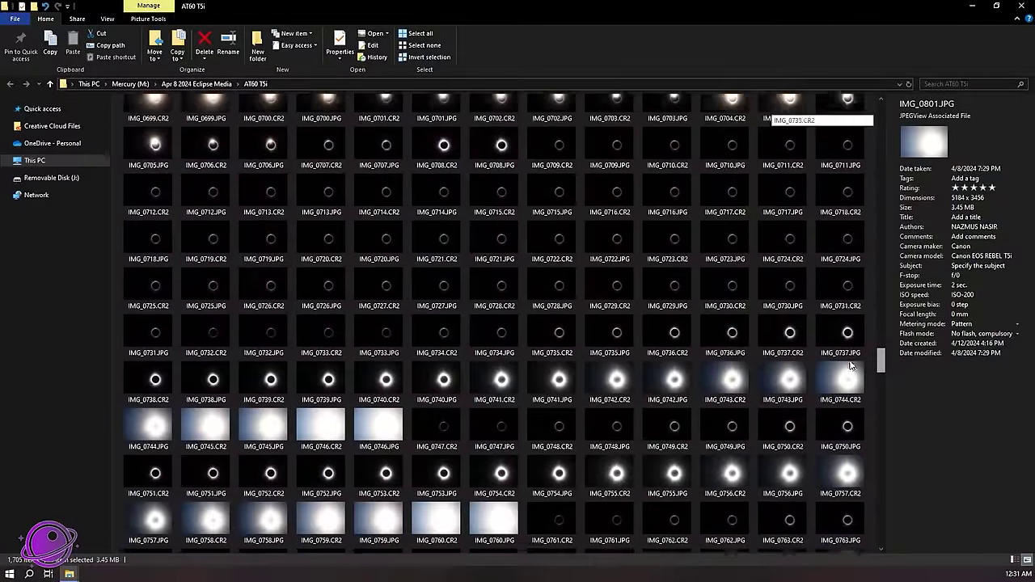
Step: Check the capture details of IMG_0740.CR2, IMG_0695.CR2 and IMG_0834.JPG among the eclipse photos in the AT60 T5i folder
scroll(453, 300, "down", 2)
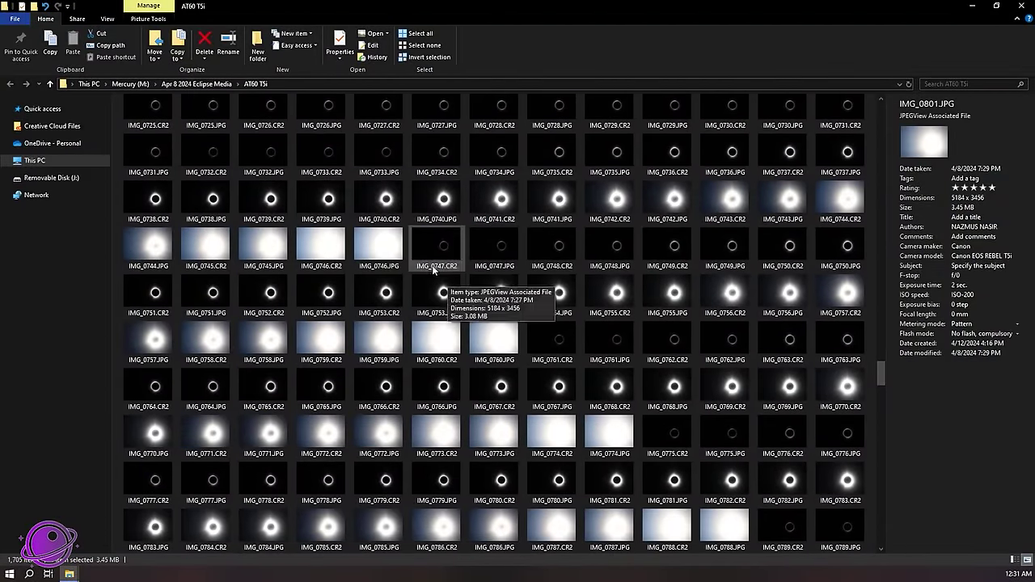
left_click(327, 203)
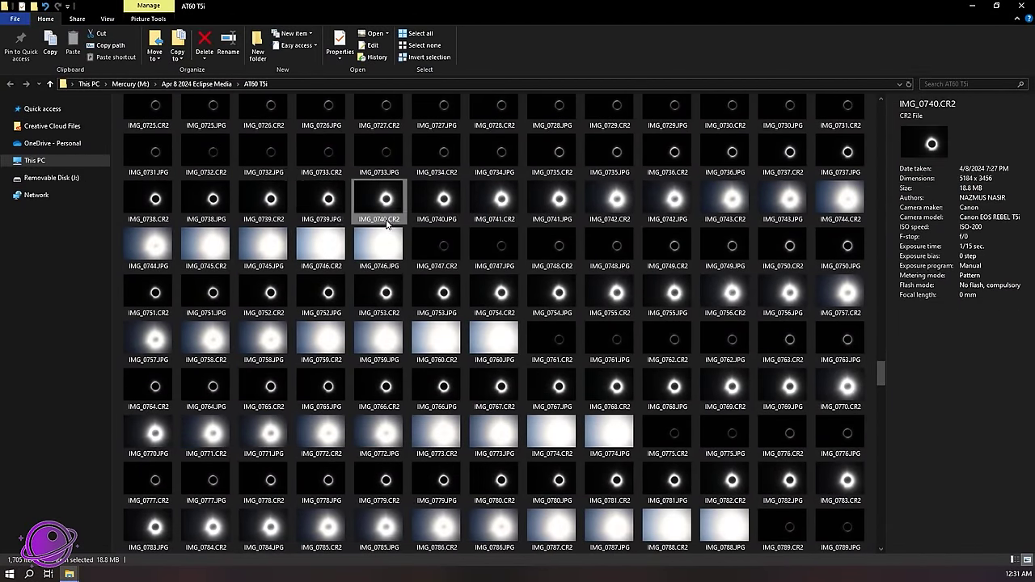
scroll(536, 203, "up", 8)
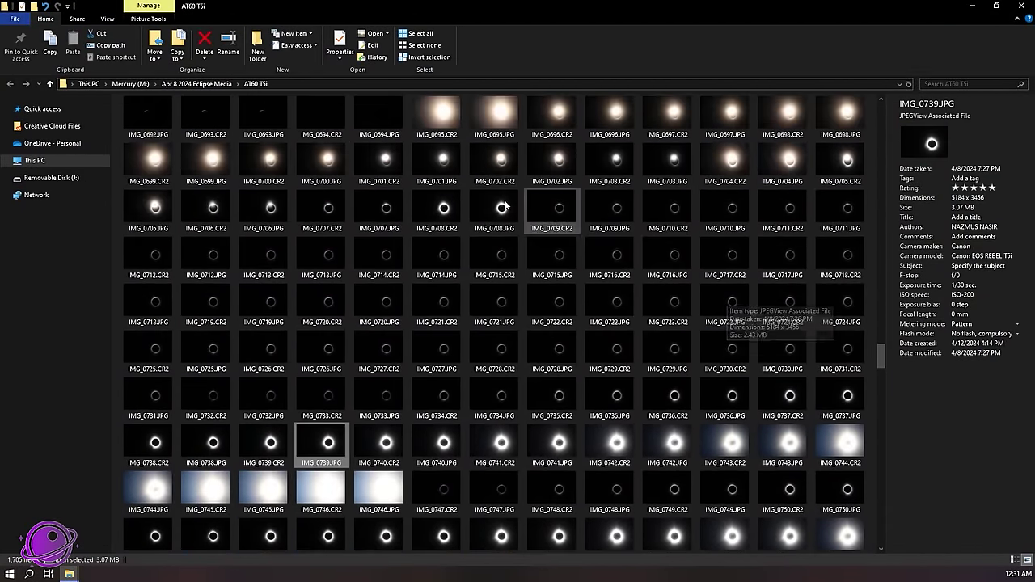
left_click(447, 252)
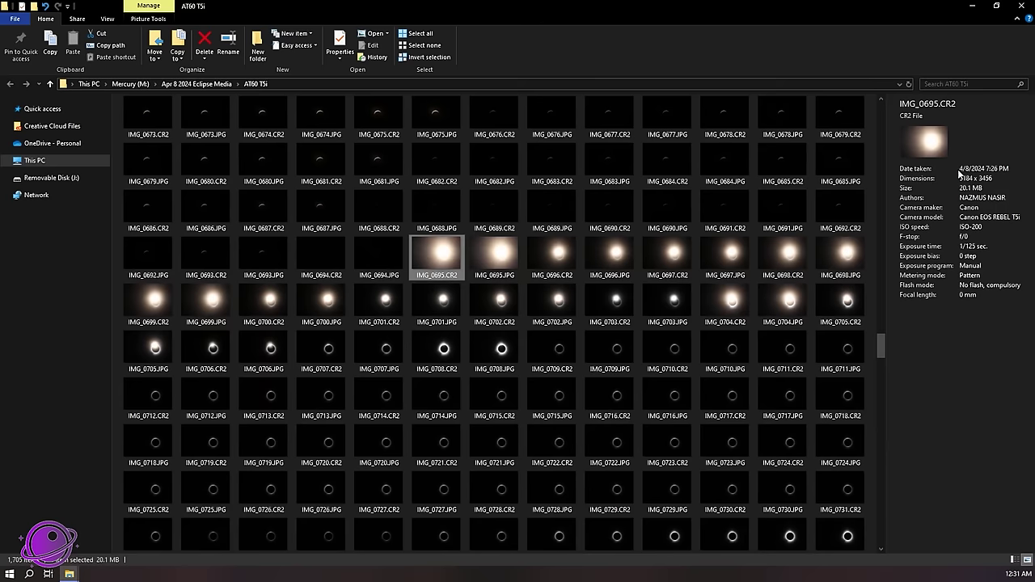
scroll(558, 396, "down", 6)
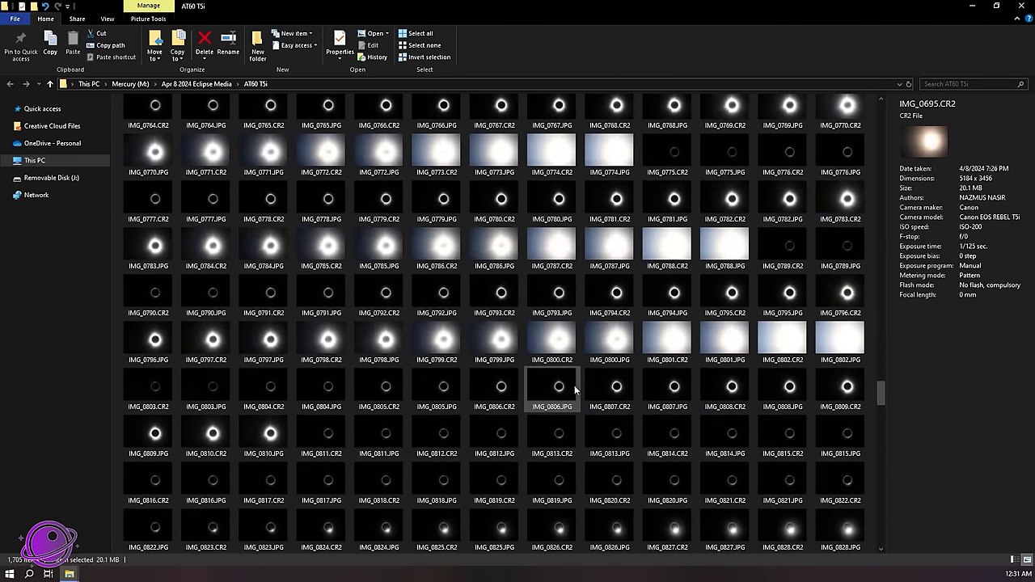
scroll(586, 392, "down", 2)
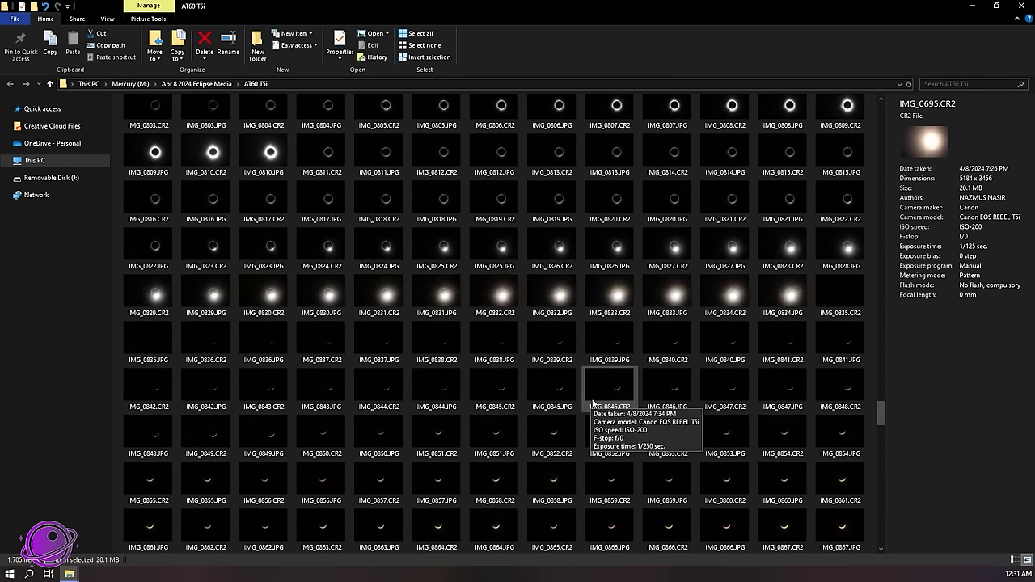
left_click(797, 301)
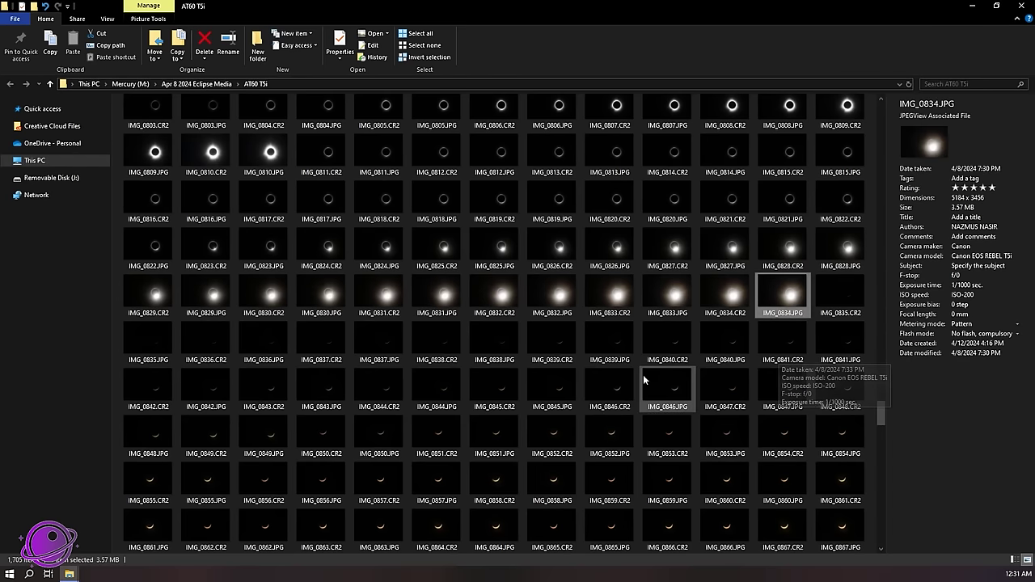
Step: Open IMG_0709.JPG, examine the prominences and corona around the Moon's edge up close, and close the image
scroll(732, 388, "up", 10)
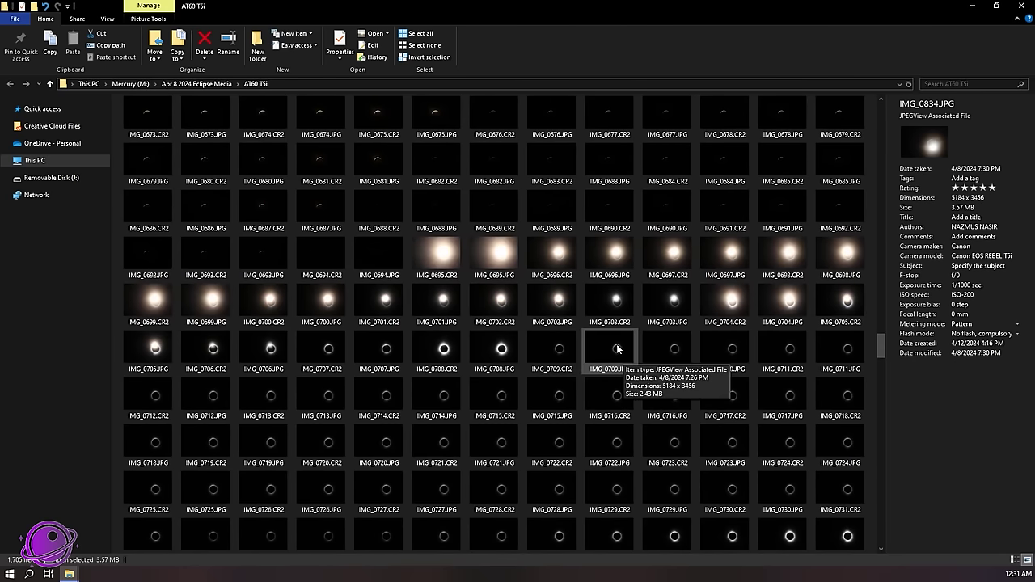
left_click(618, 348)
double_click(617, 348)
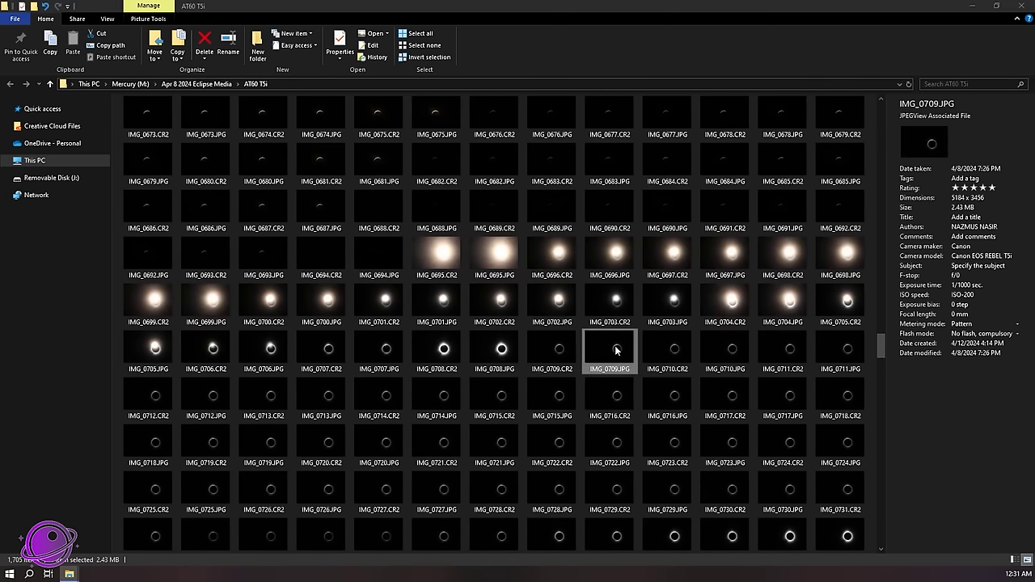
scroll(766, 381, "up", 5)
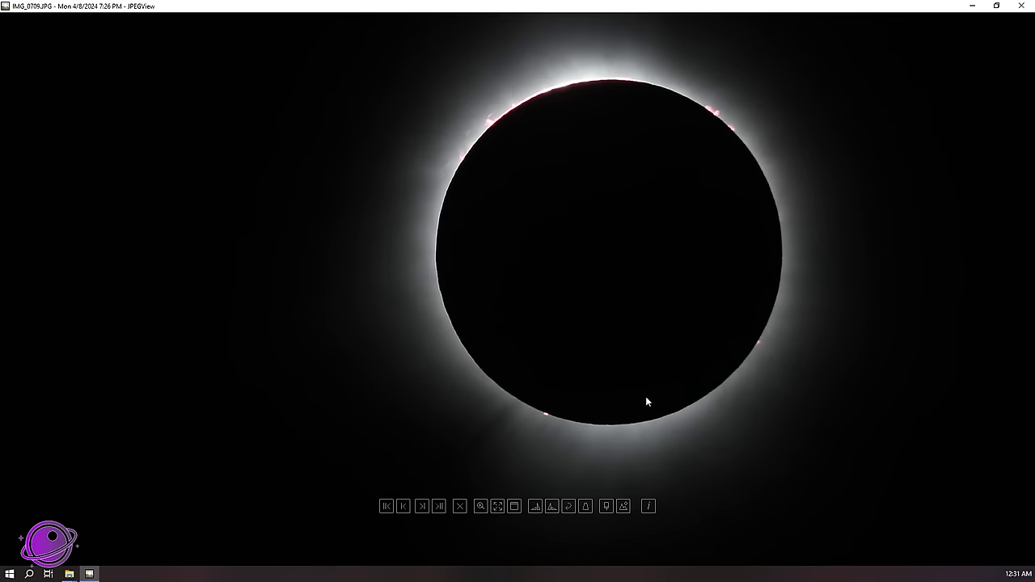
scroll(478, 120, "up", 5)
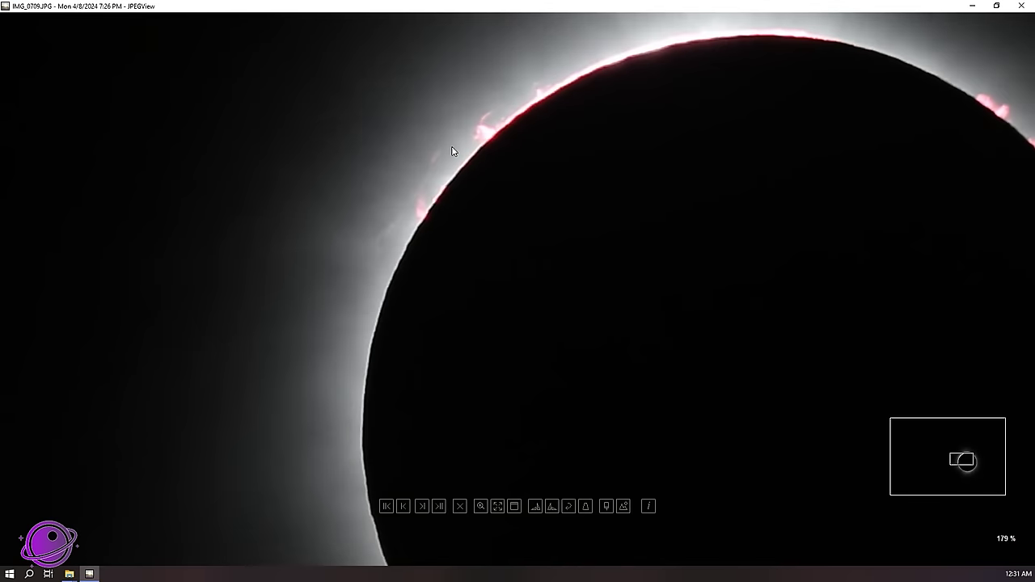
scroll(443, 164, "down", 2)
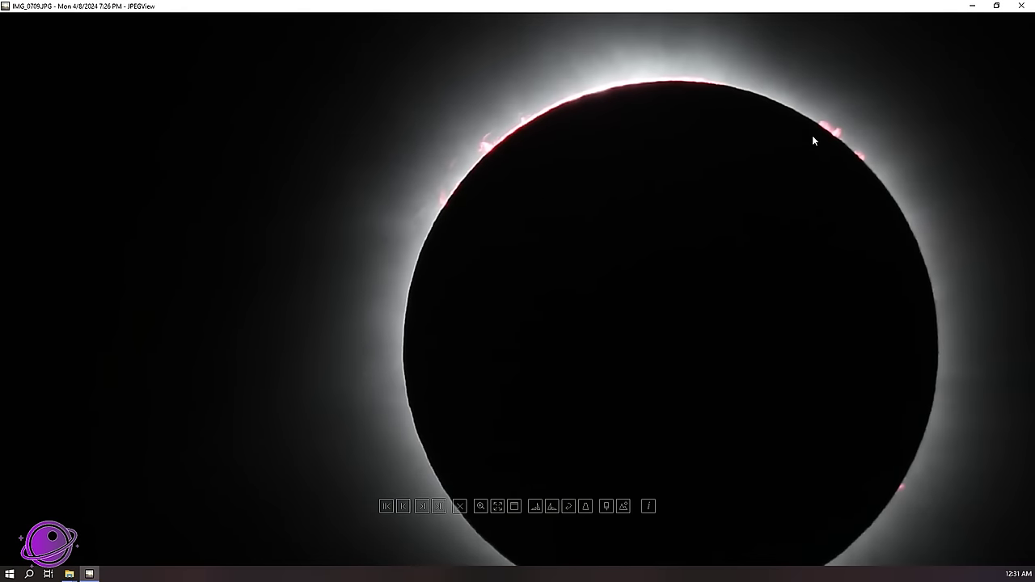
scroll(795, 279, "down", 2)
scroll(796, 282, "down", 1)
left_click_drag(826, 470, 672, 358)
scroll(650, 358, "down", 2)
scroll(453, 415, "up", 2)
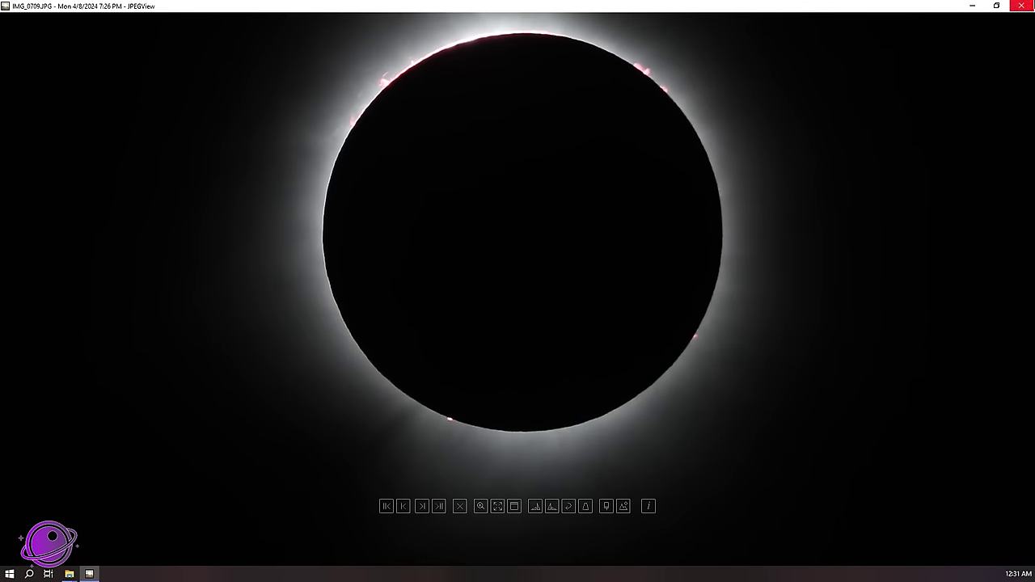
key("Escape")
Step: Open IMG_0811.JPG, examine the enlarged eclipse disc and its prominences, and close the image
scroll(562, 351, "down", 3)
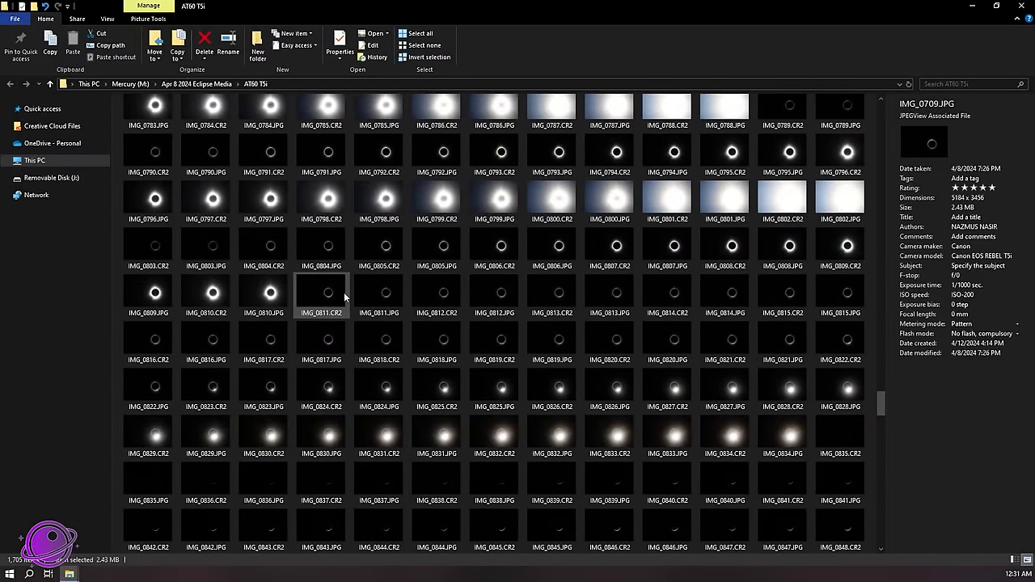
left_click(375, 294)
key("Return")
scroll(662, 380, "up", 4)
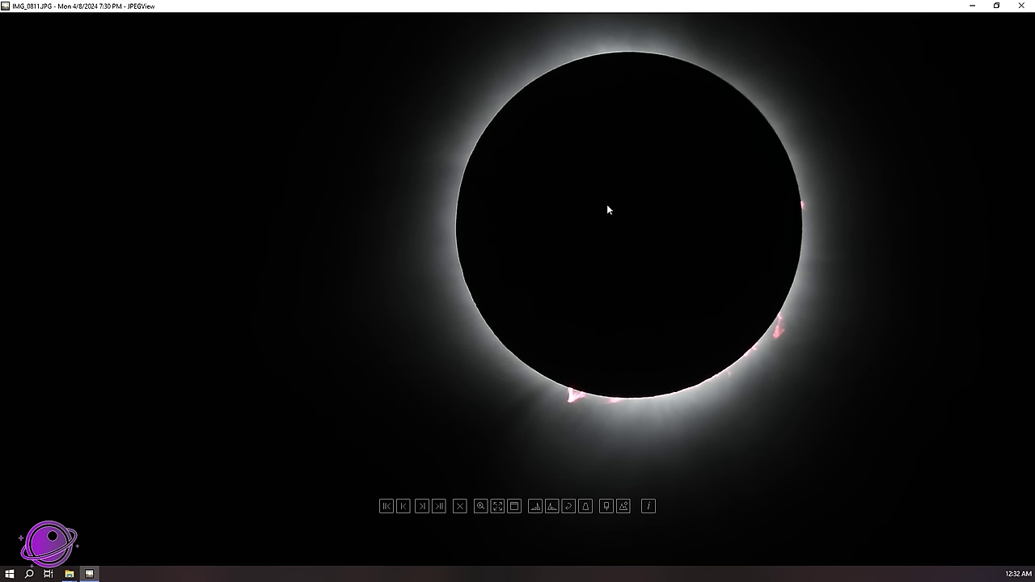
left_click(1022, 6)
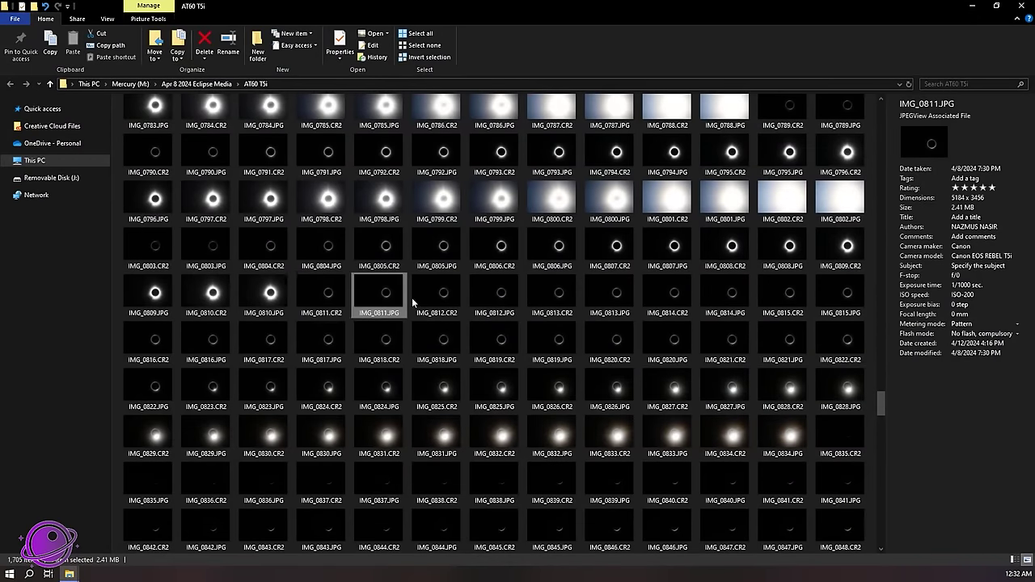
Step: Select the bracketed set from IMG_0789.CR2 through IMG_0802.JPG, checking the exposure times of its first and last frames
scroll(615, 202, "up", 3)
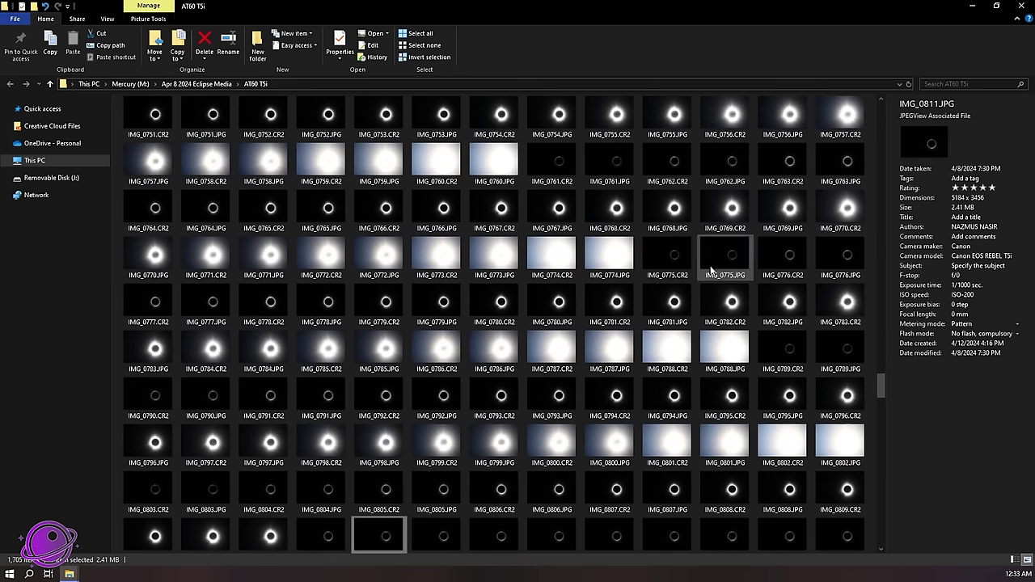
left_click(793, 356)
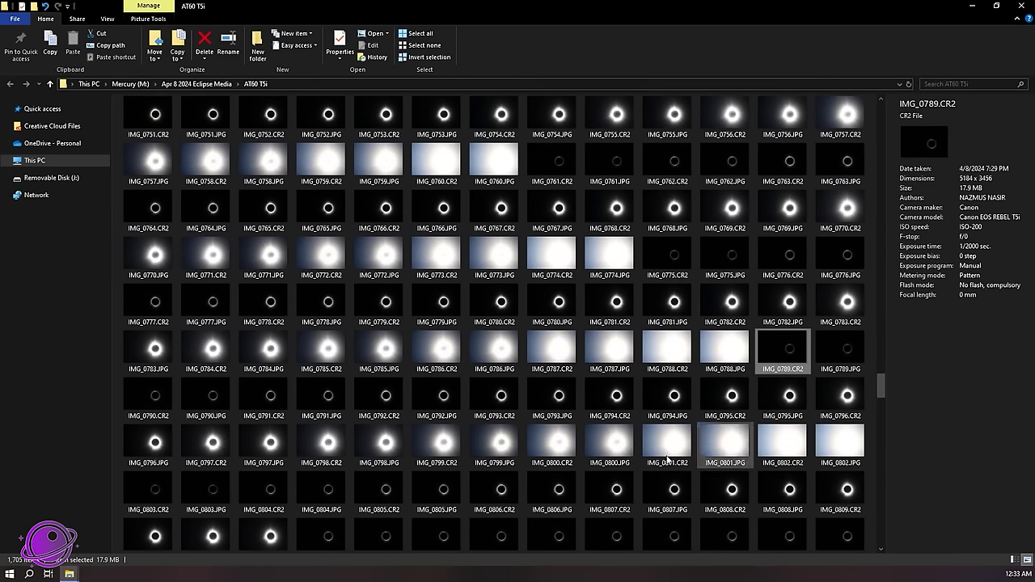
left_click(839, 443, "shift")
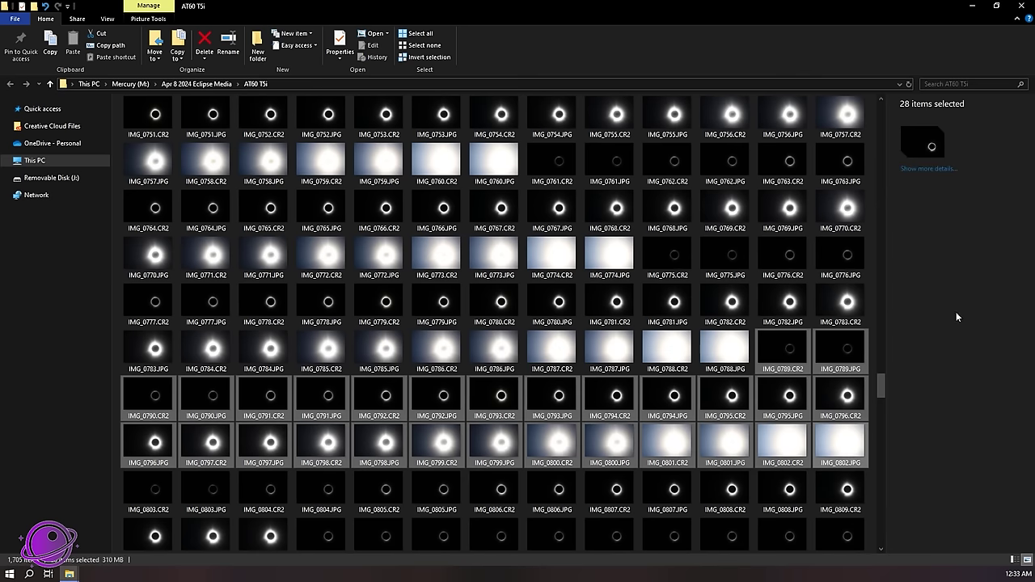
left_click(841, 443)
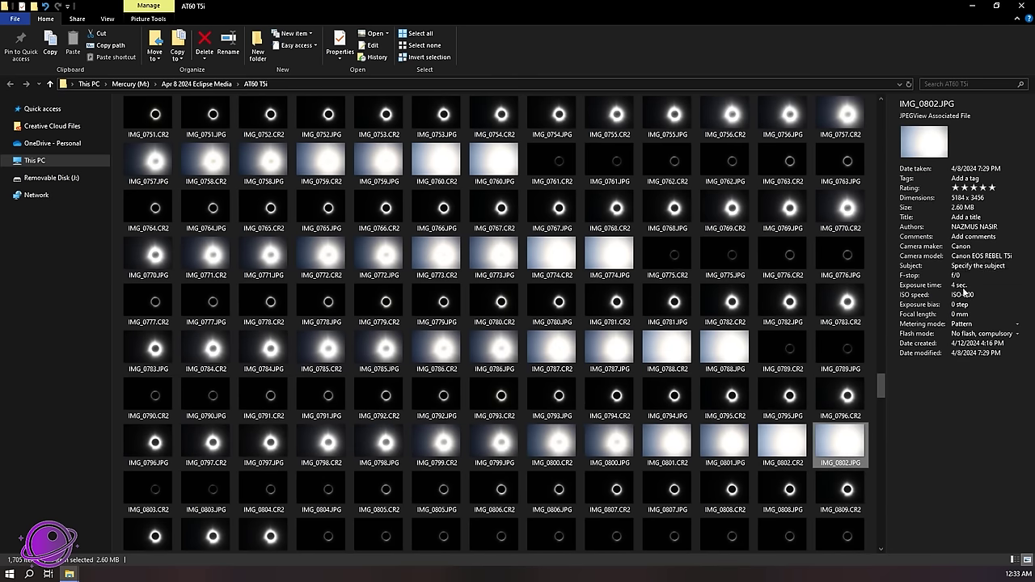
left_click(773, 350, "shift")
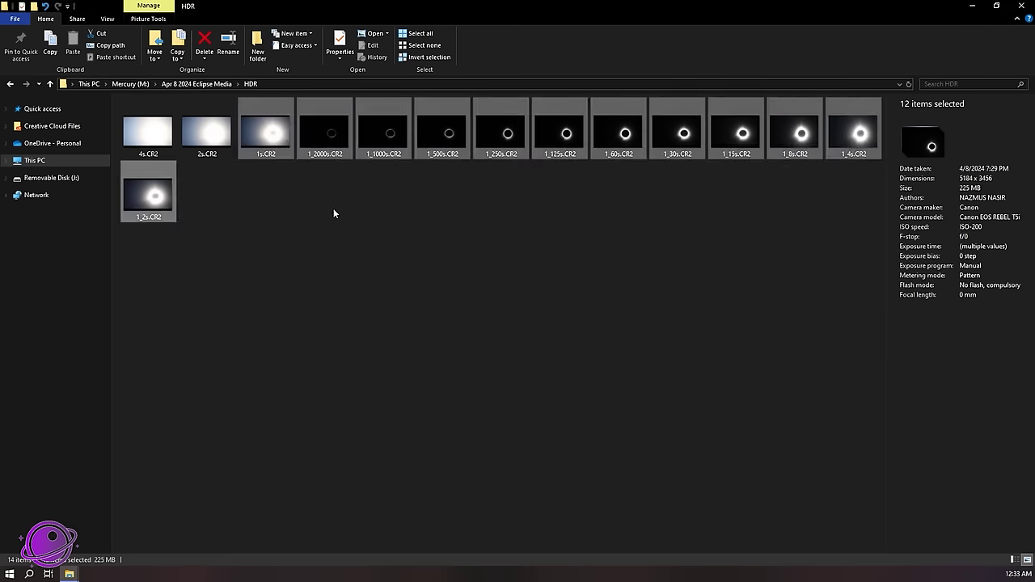
Step: In the HDR folder, check the details of 1_2000s.CR2, then view 2s.CR2 and 4s.CR2 full size and close the viewer
left_click(561, 216)
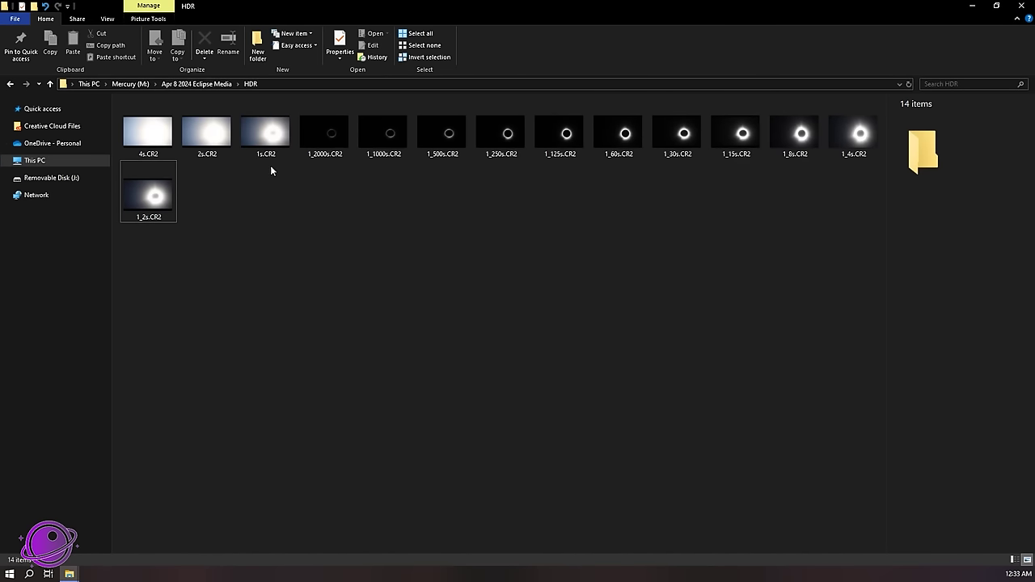
left_click(322, 155)
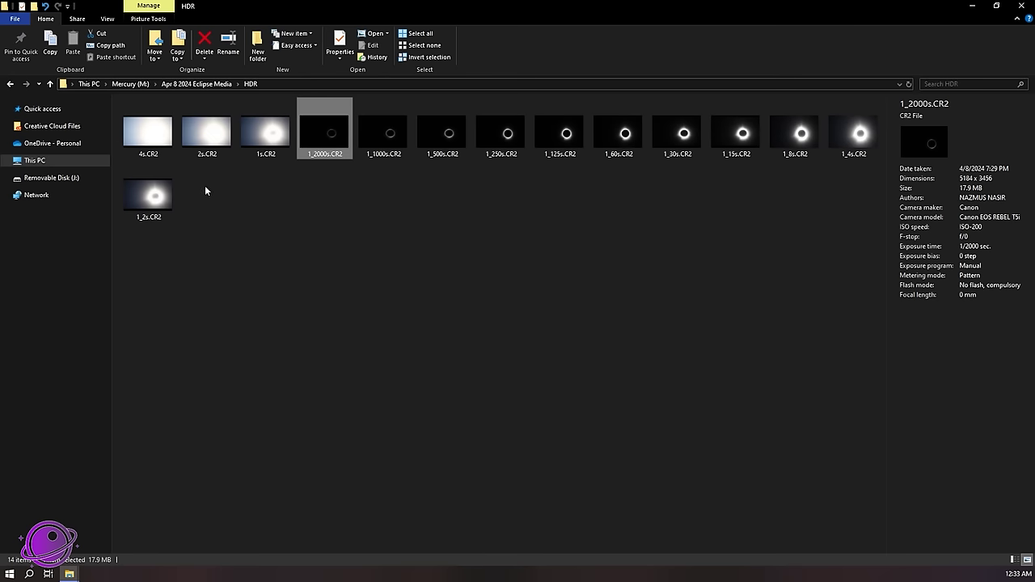
left_click(166, 152)
double_click(207, 133)
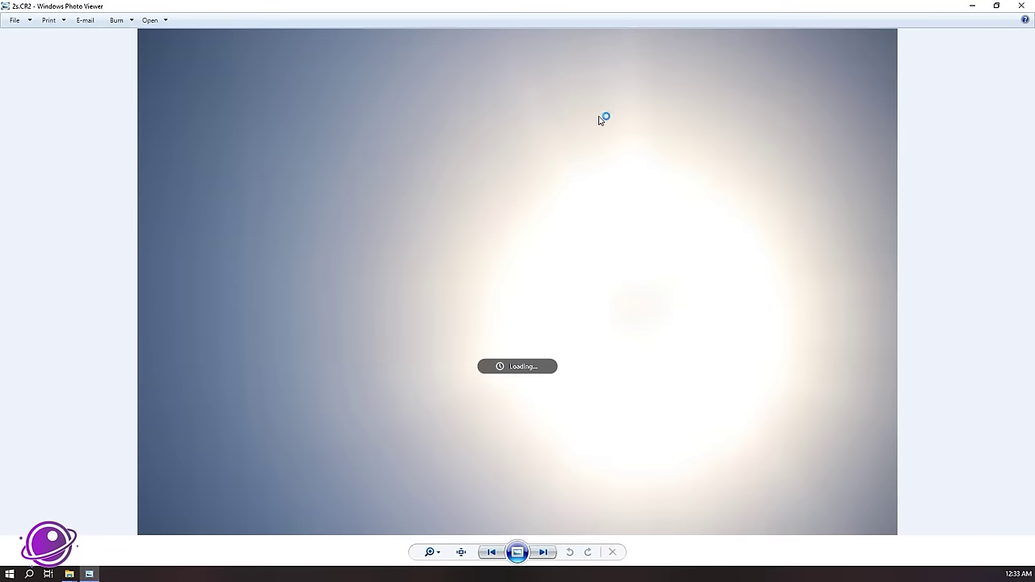
left_click(491, 551)
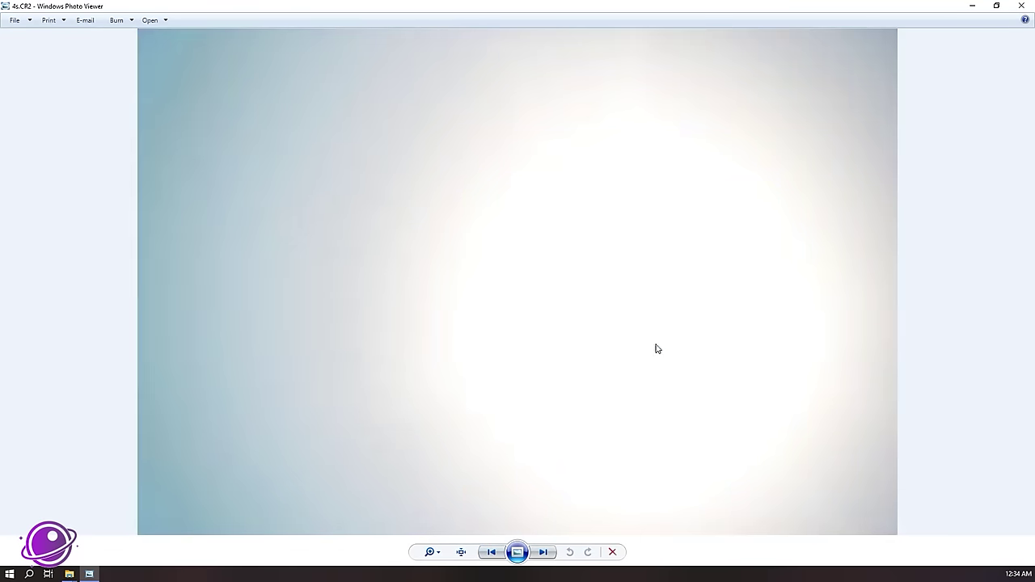
scroll(658, 350, "up", 3)
scroll(667, 352, "down", 1)
scroll(671, 352, "down", 2)
left_click(1022, 5)
Step: Select the exposures from 1s.CR2 through 1_2s.CR2 in the HDR folder, leaving out 4s.CR2 and 2s.CR2
left_click(267, 154)
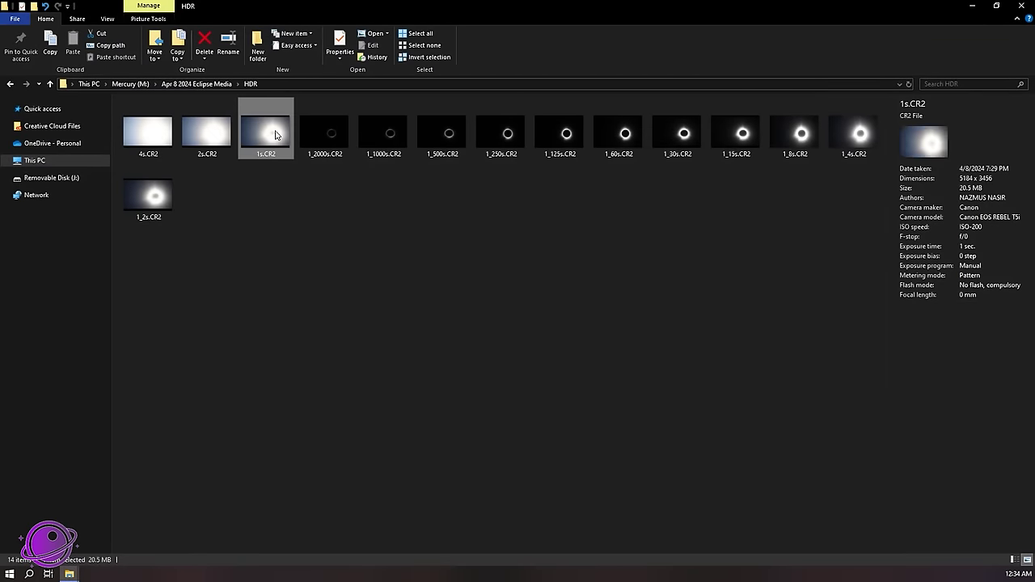
left_click(173, 199, "shift")
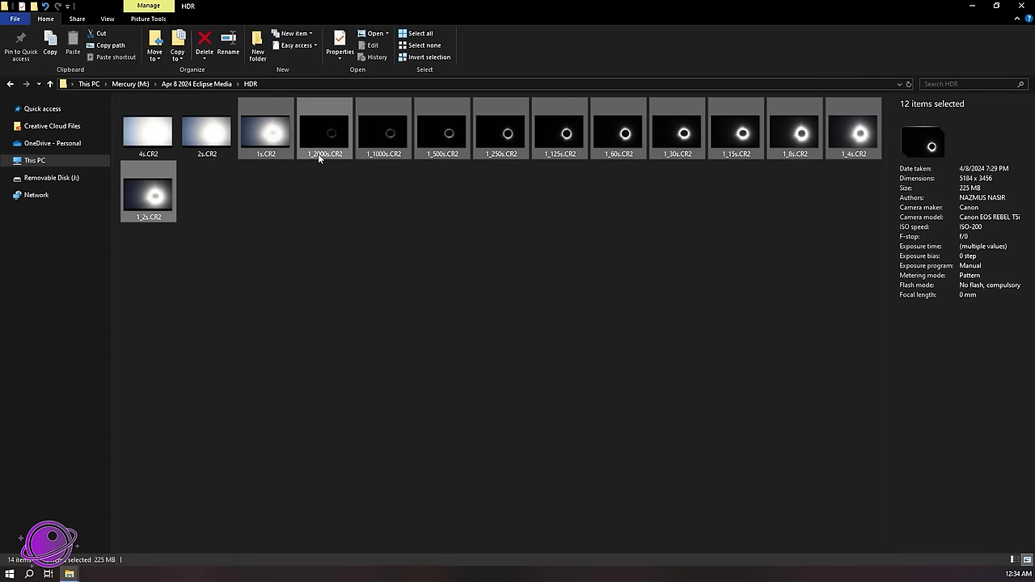
left_click(291, 201)
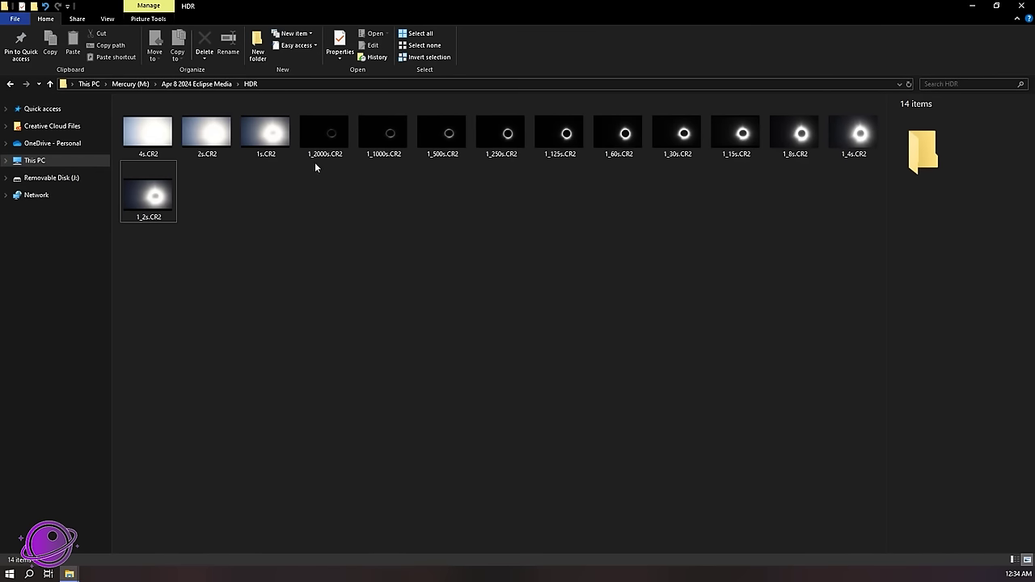
left_click(252, 139)
left_click(156, 192, "shift")
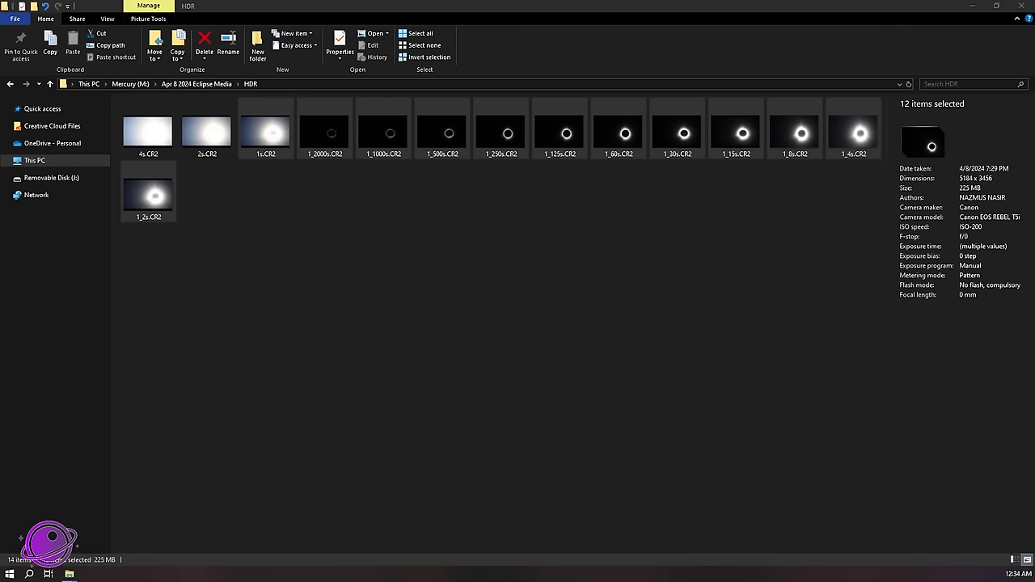
Step: In Photoshop, load 1s.CR2 and 1_2s.CR2 through 1_2000s.CR2 from the HDR folder into one layer stack, leaving out 2s.CR2 and 4s.CR2
left_click(34, 7)
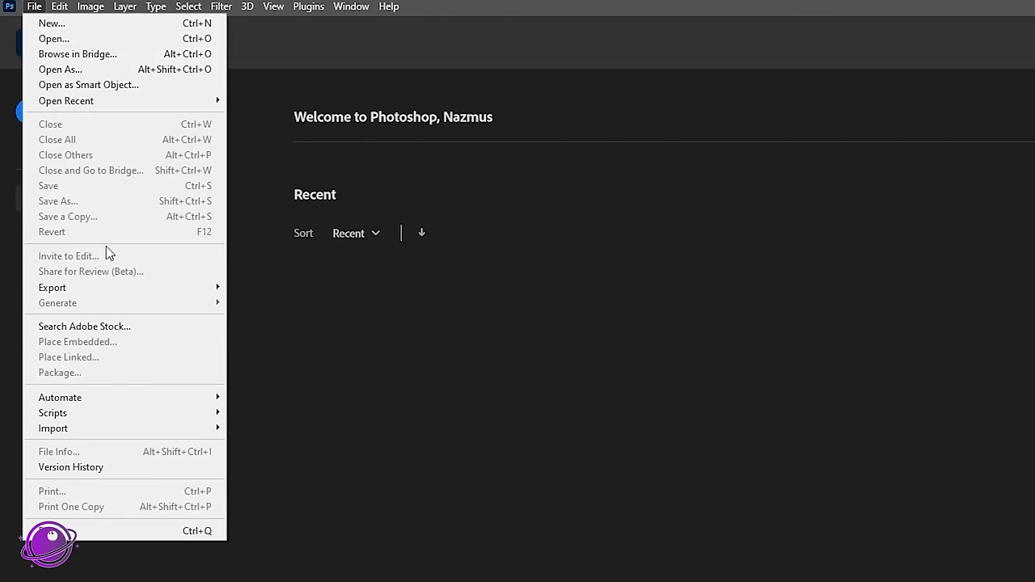
mouse_move(113, 413)
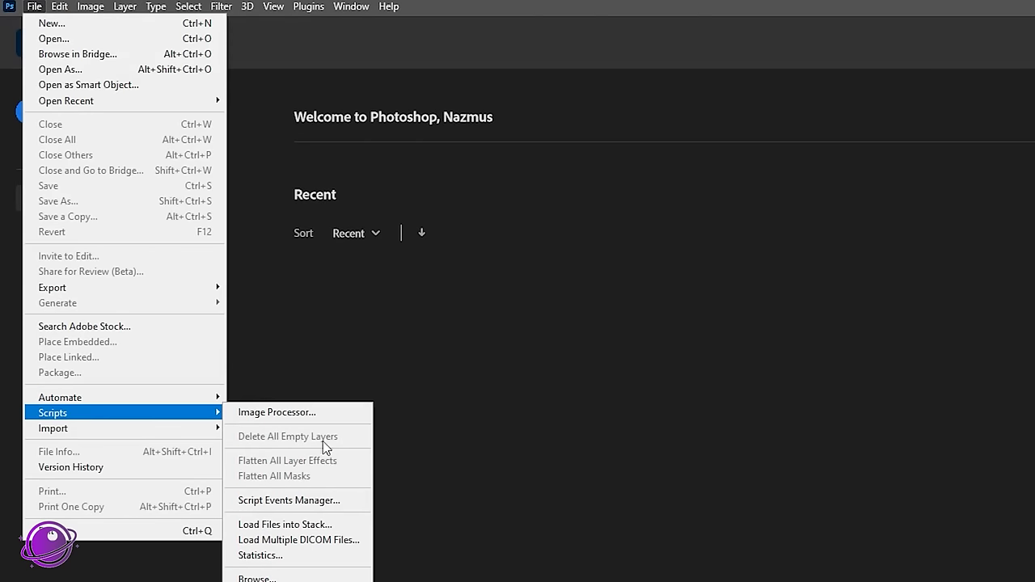
left_click(290, 524)
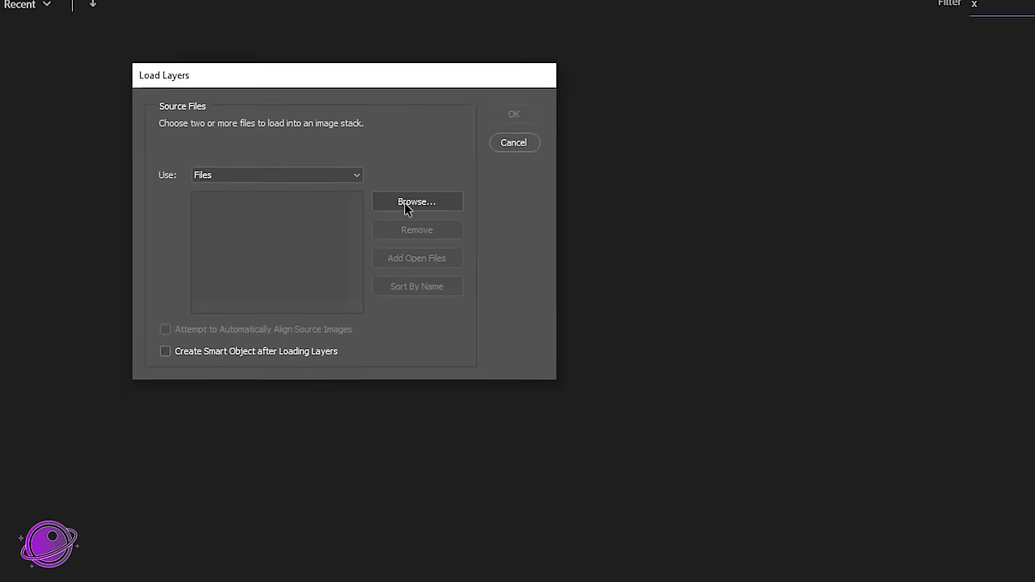
left_click(366, 166)
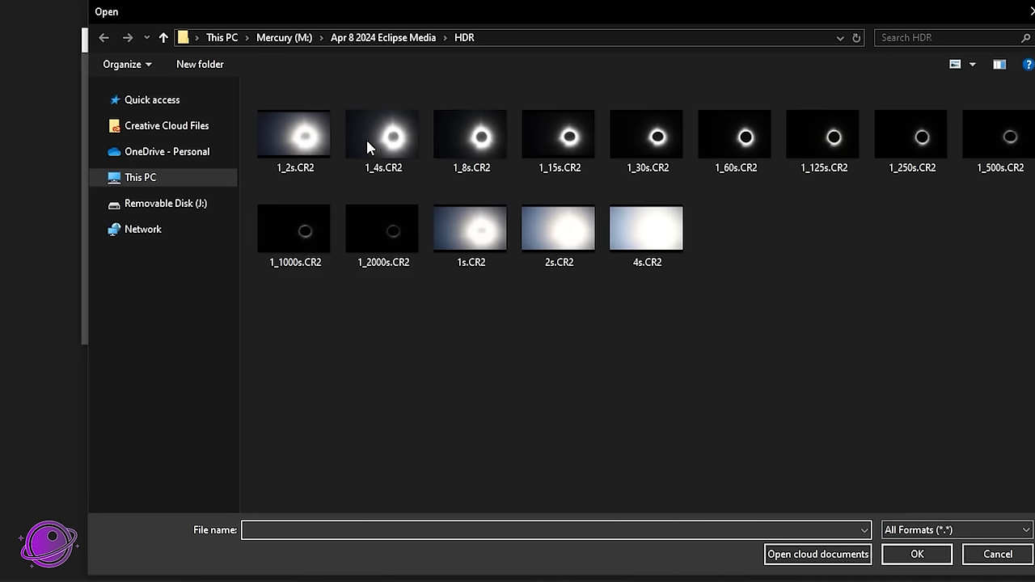
left_click(267, 133)
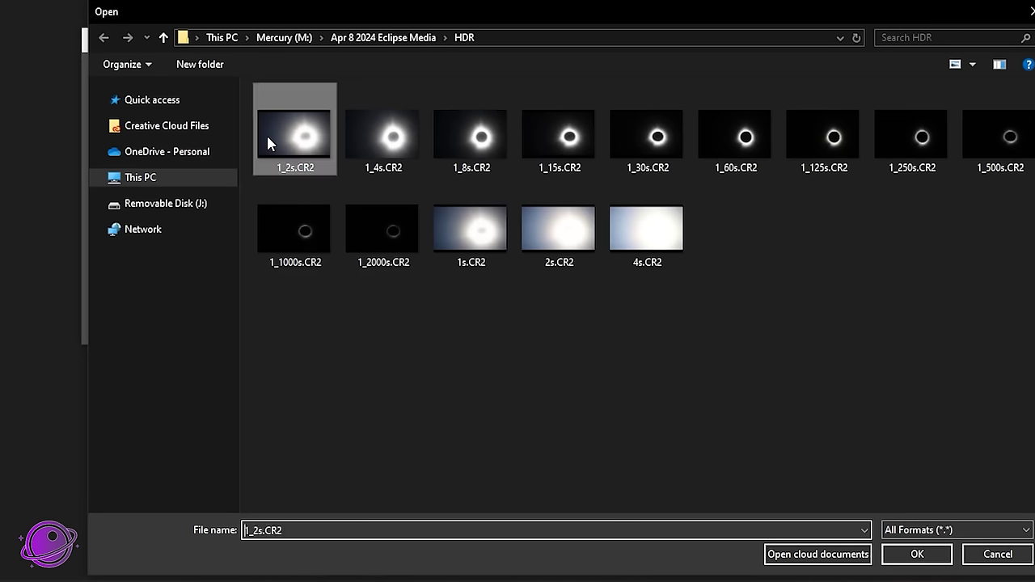
left_click(382, 229, "shift")
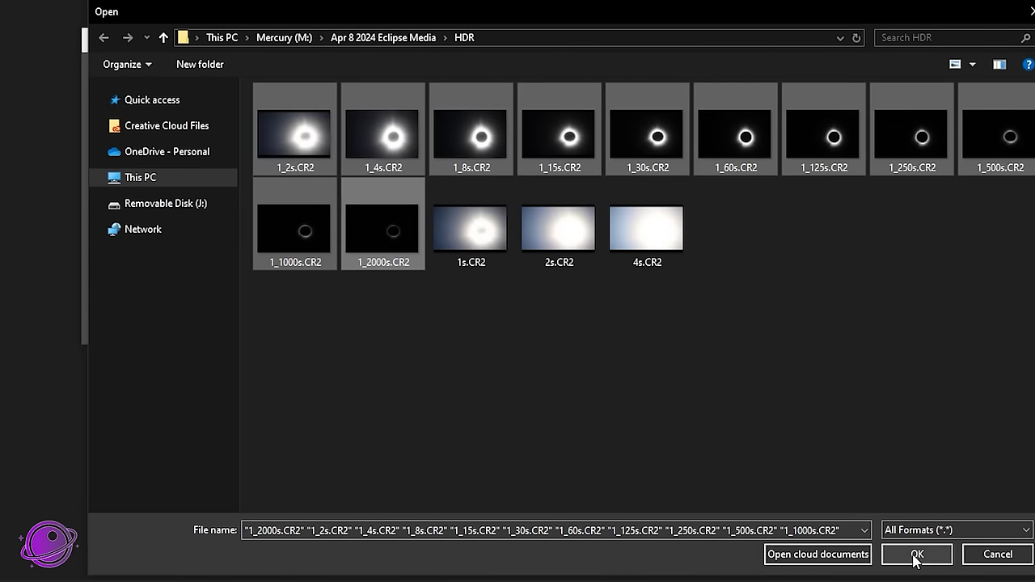
left_click(477, 243, "ctrl")
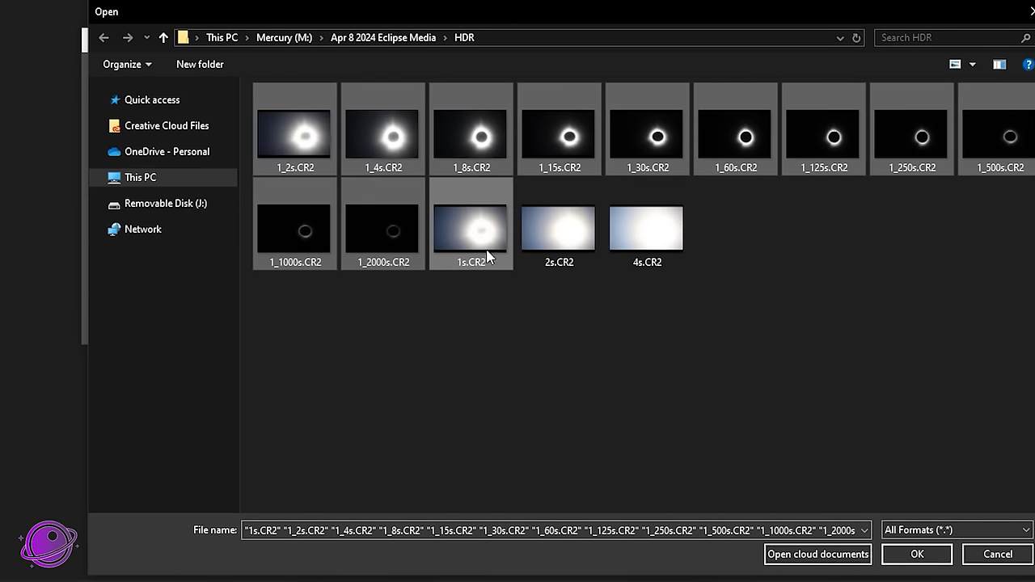
left_click(917, 555)
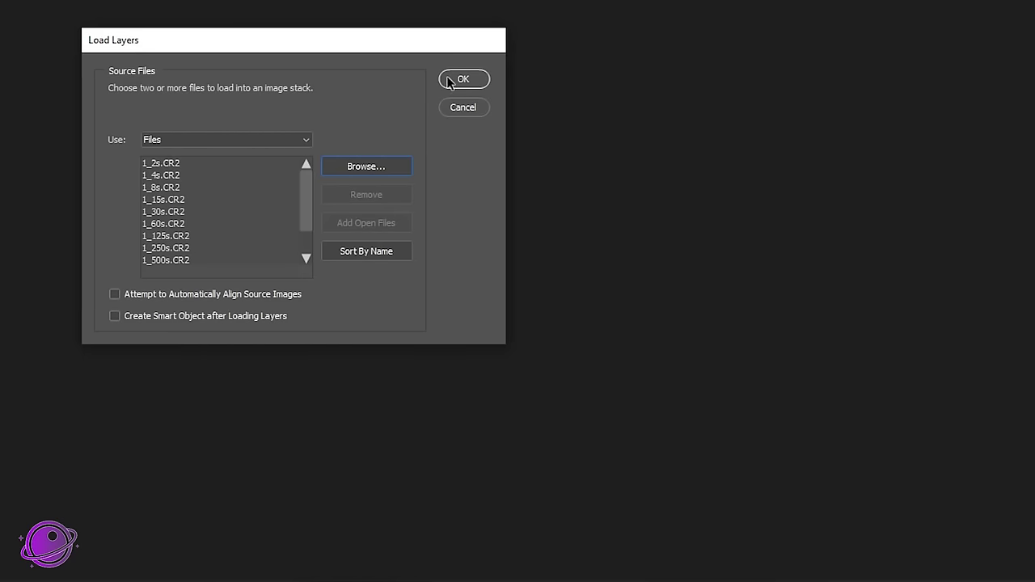
left_click(447, 81)
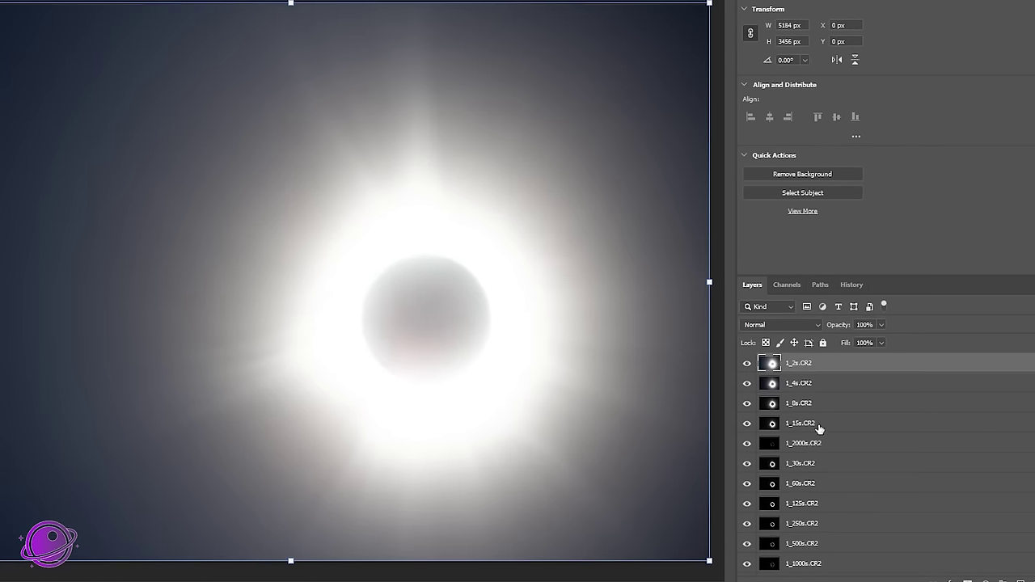
Step: Reorder the layers by exposure time, with 1_2000s.CR2 at the top and the longer exposures below, and select the top layer
left_click_drag(797, 444, 783, 364)
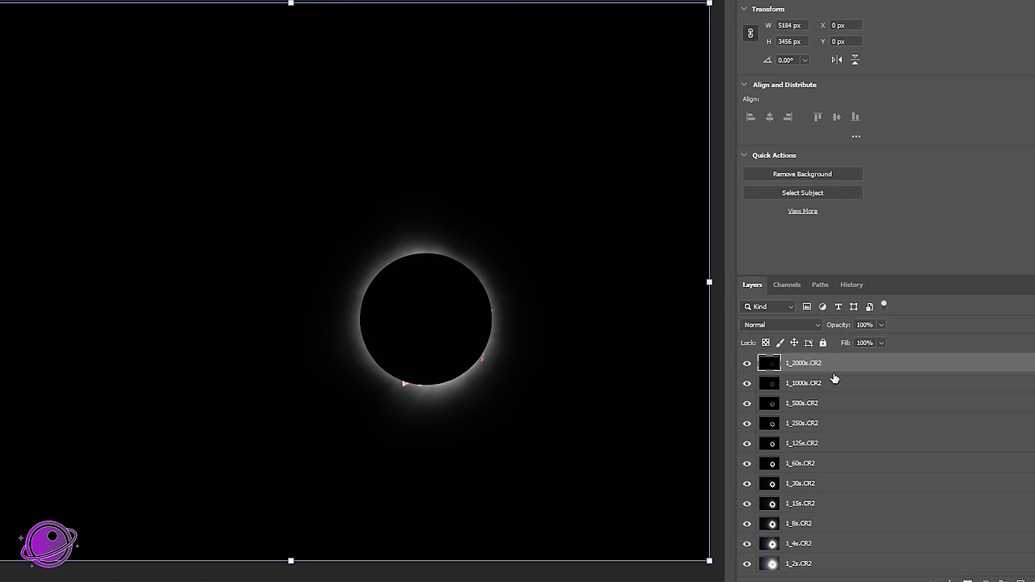
left_click(810, 565)
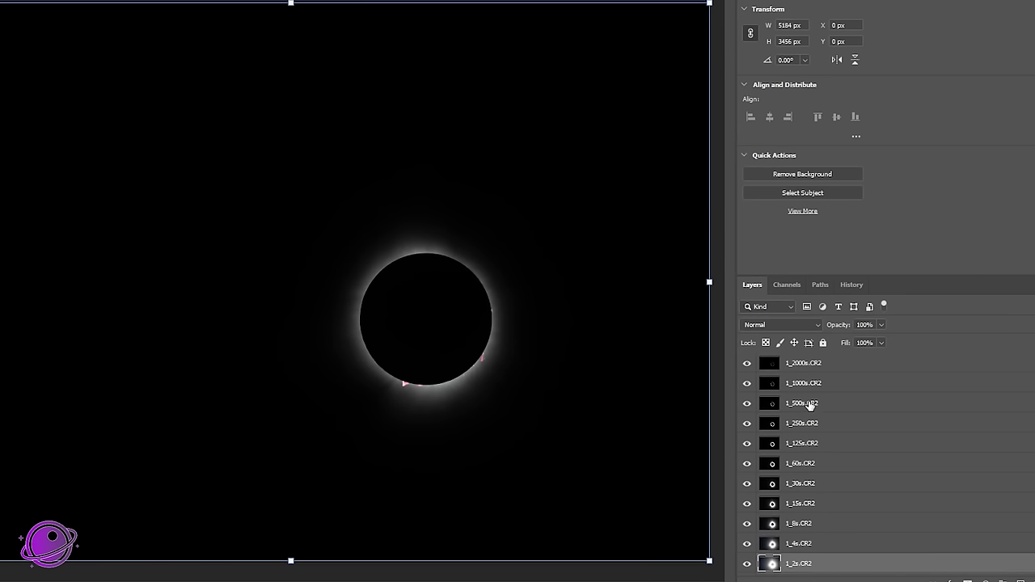
left_click(809, 364)
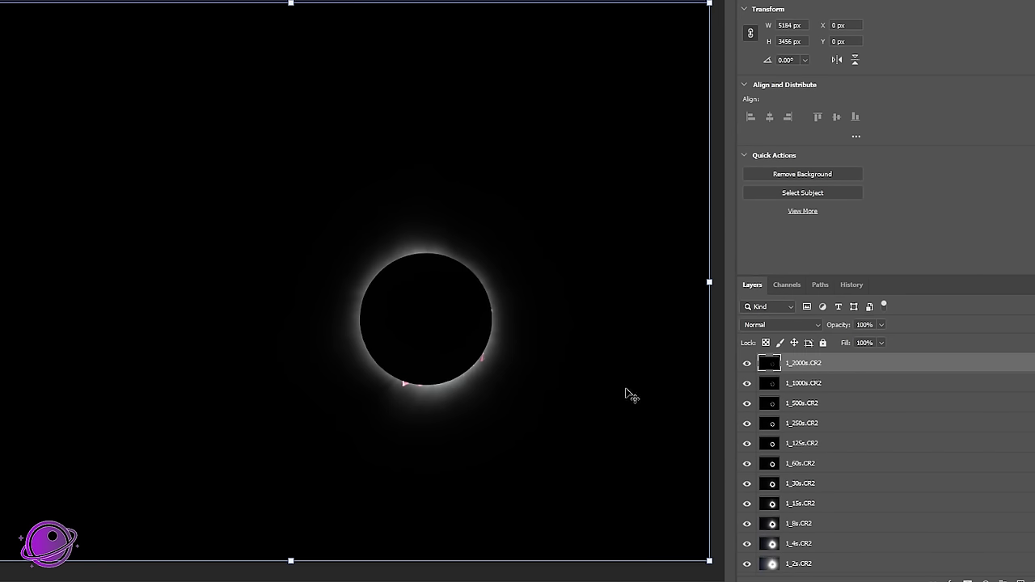
Step: Examine the prominences up close, hiding and restoring the 1_2000s.CR2 layer to compare it with 1_1000s.CR2
scroll(416, 394, "up", 5)
scroll(388, 364, "up", 3)
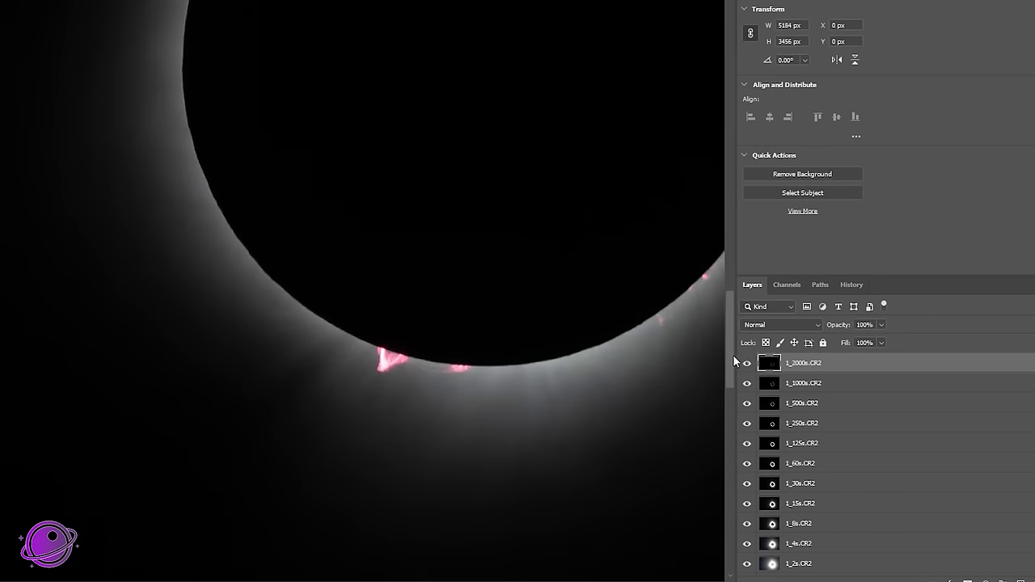
left_click(747, 363)
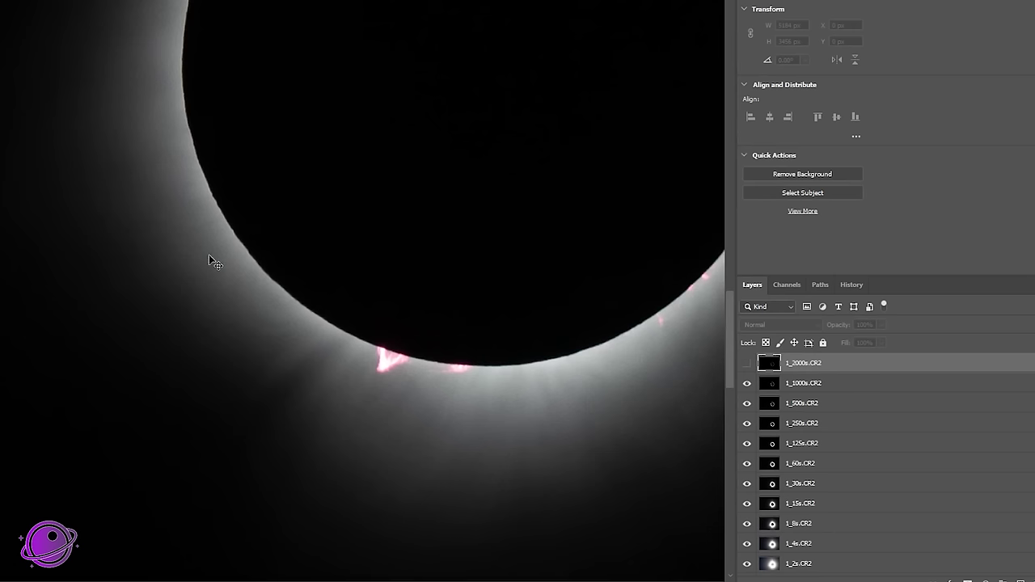
left_click(747, 363)
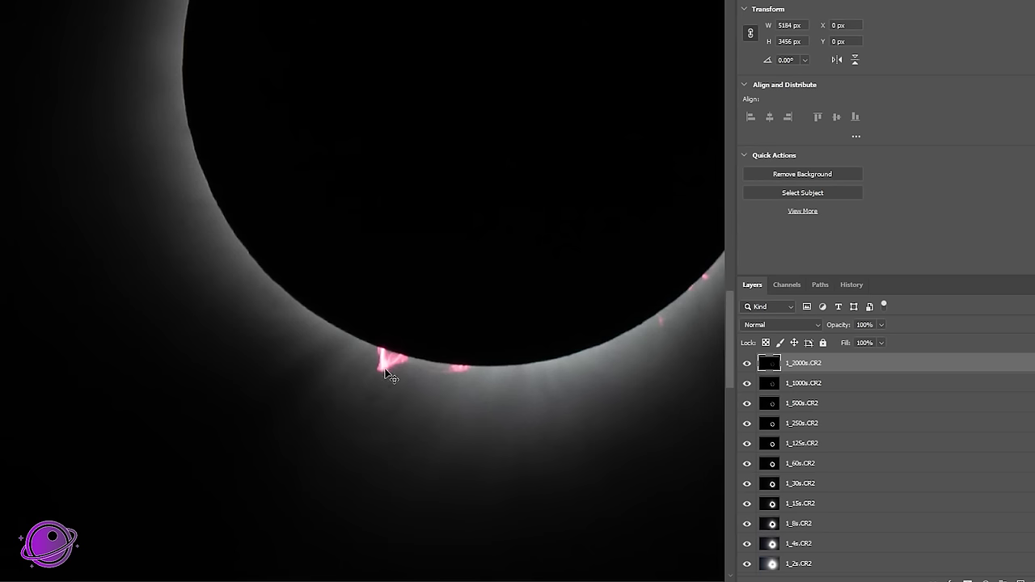
scroll(431, 364, "down", 5)
scroll(520, 384, "down", 4)
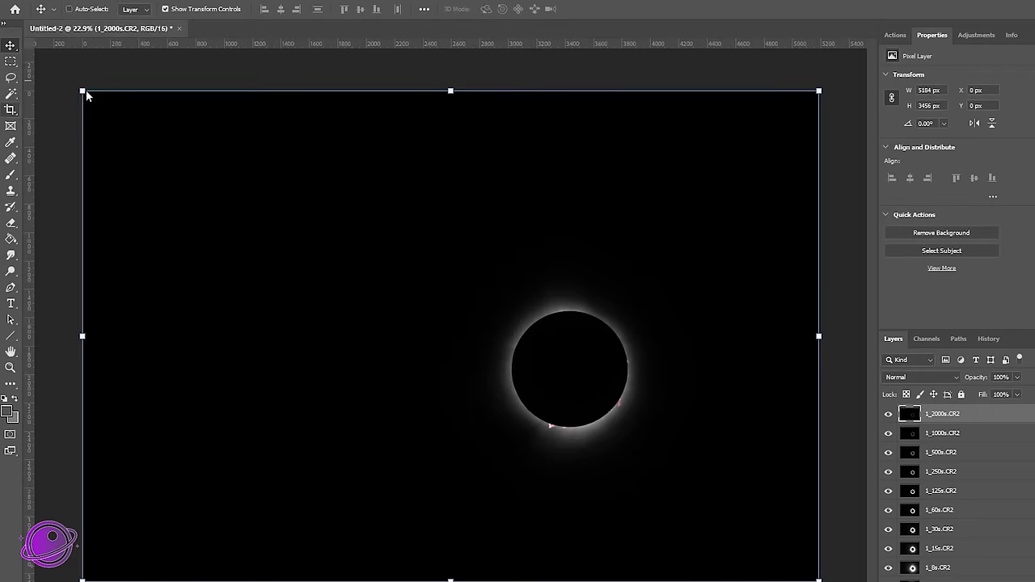
Step: Crop the document around the eclipse to about 3553 by 2994 px, with the disc near the centre
key("c")
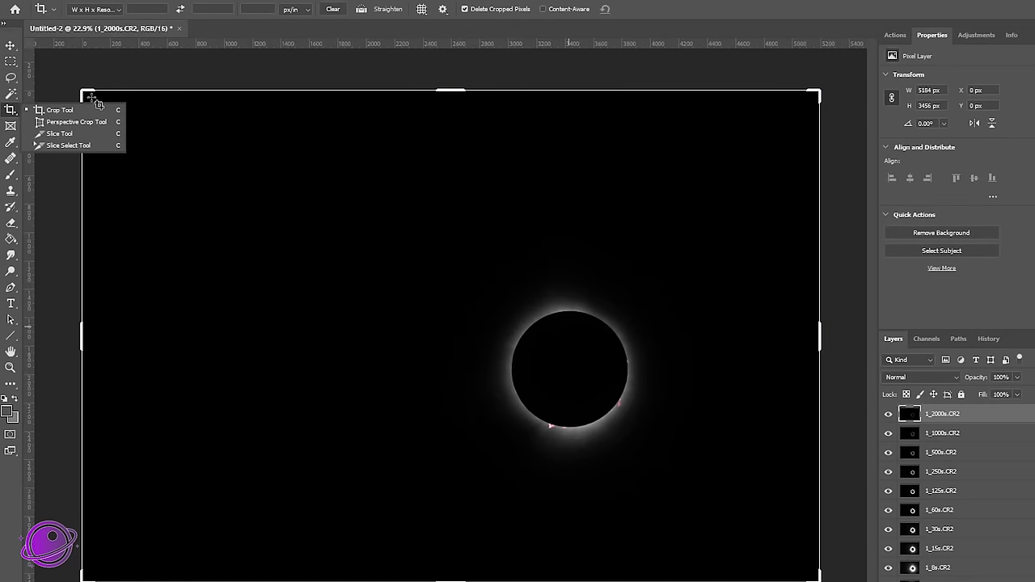
left_click_drag(84, 91, 197, 126)
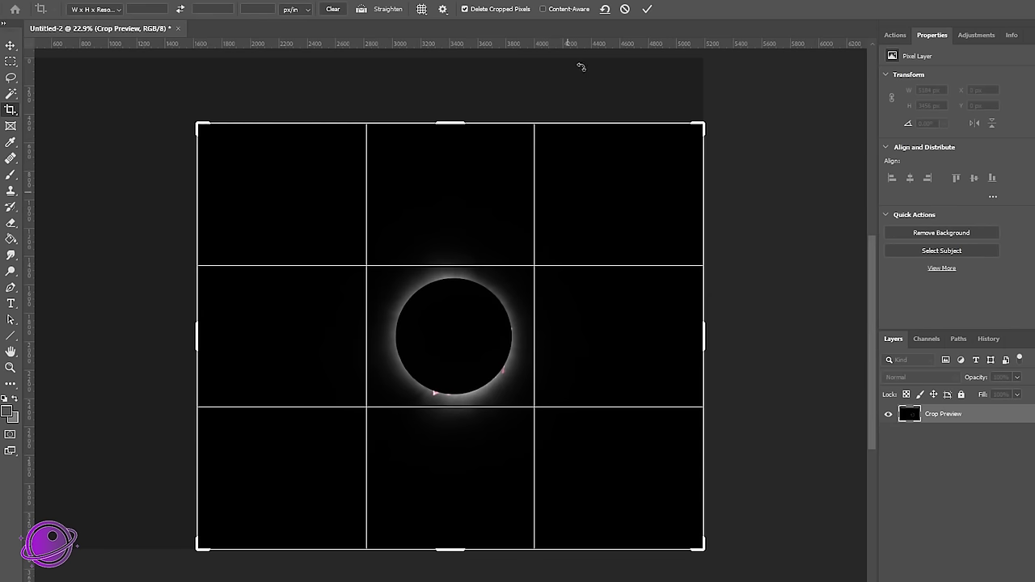
left_click(647, 9)
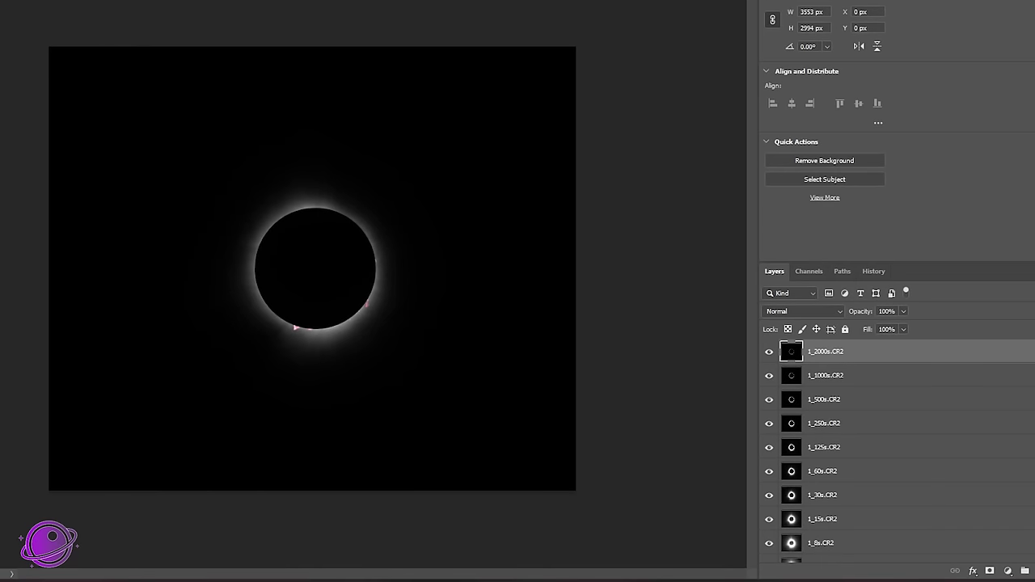
Step: Select all layers from 1_2000s.CR2 through 1s.CR2, set their blend mode to Difference, and inspect the disc's edge for alignment
key("ctrl+t")
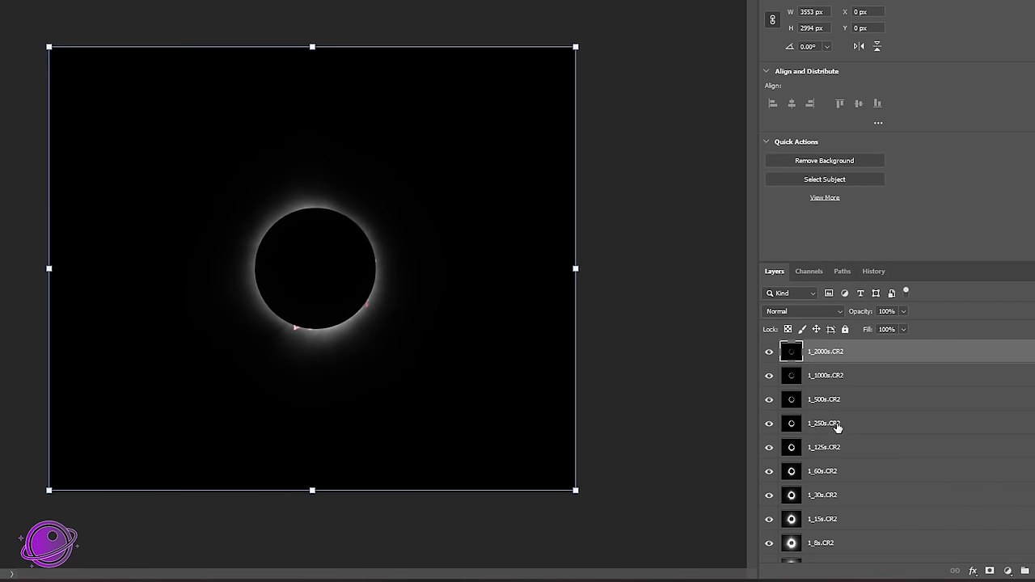
scroll(837, 427, "down", 3)
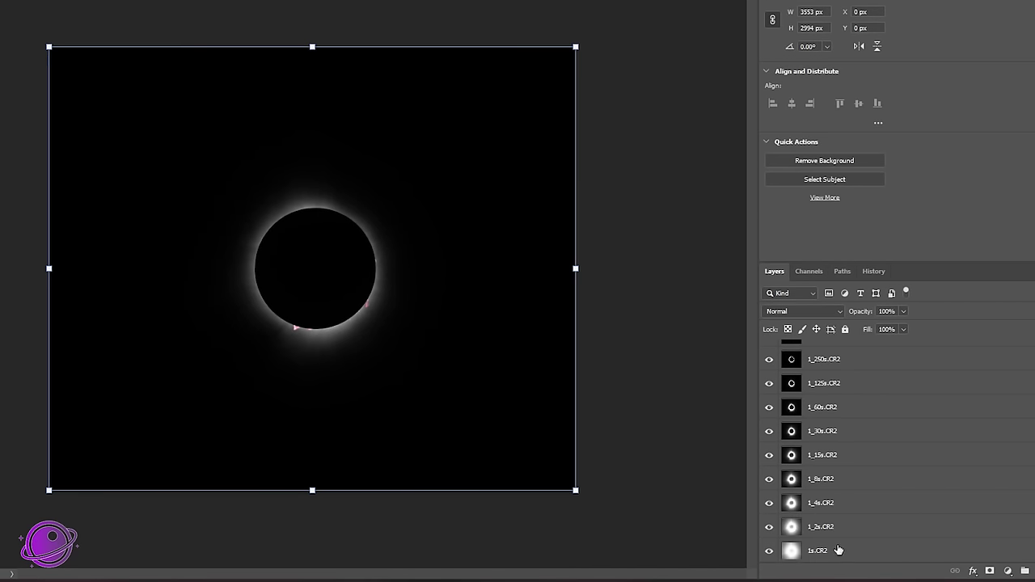
left_click(838, 551, "shift")
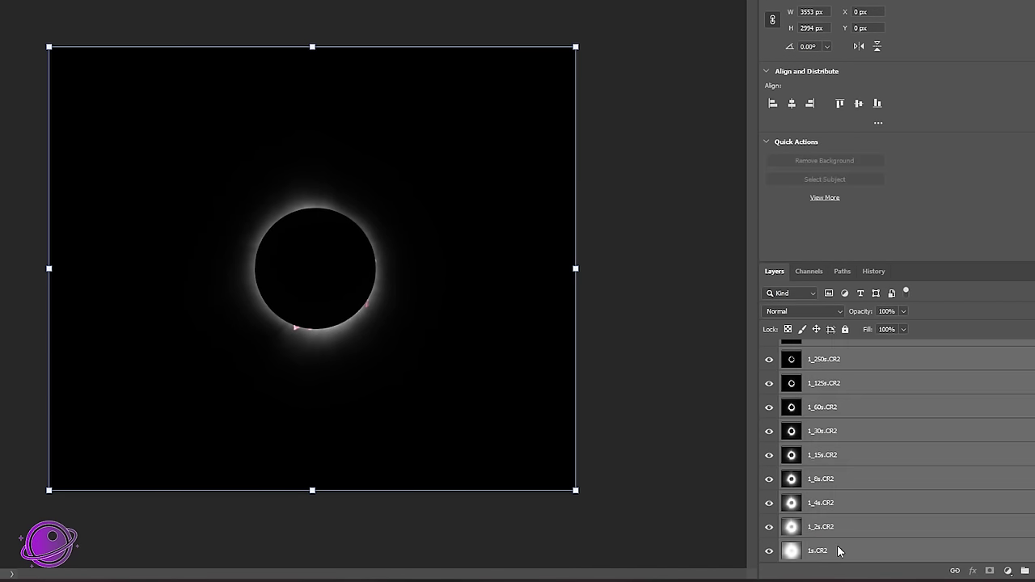
left_click(816, 313)
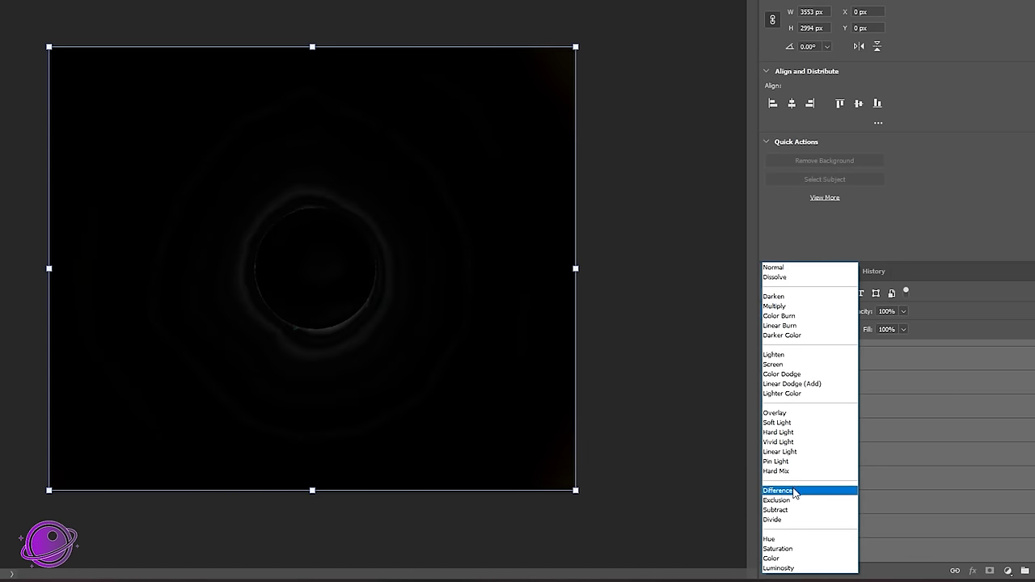
left_click(803, 490)
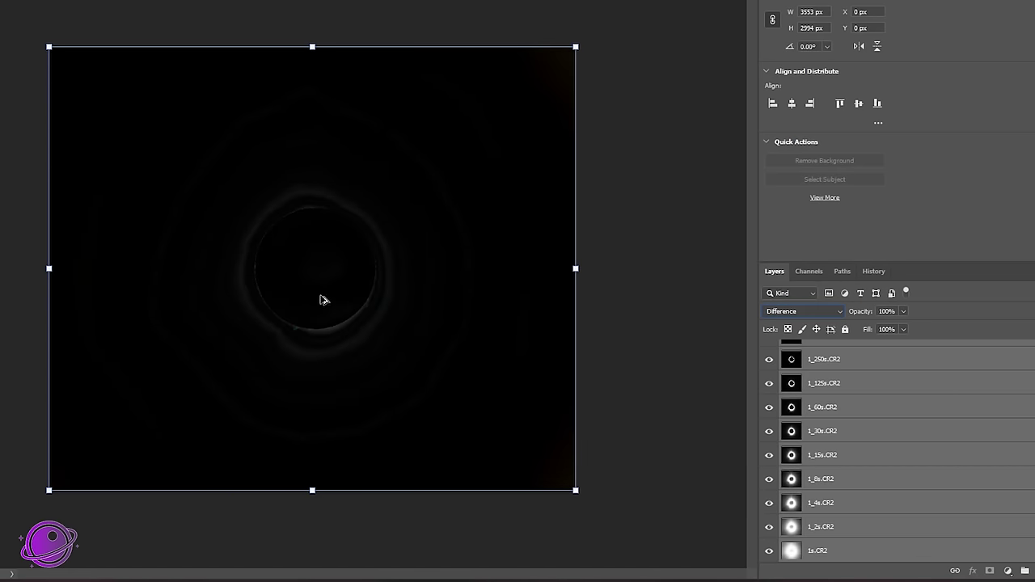
scroll(312, 287, "up", 1)
scroll(322, 287, "up", 1)
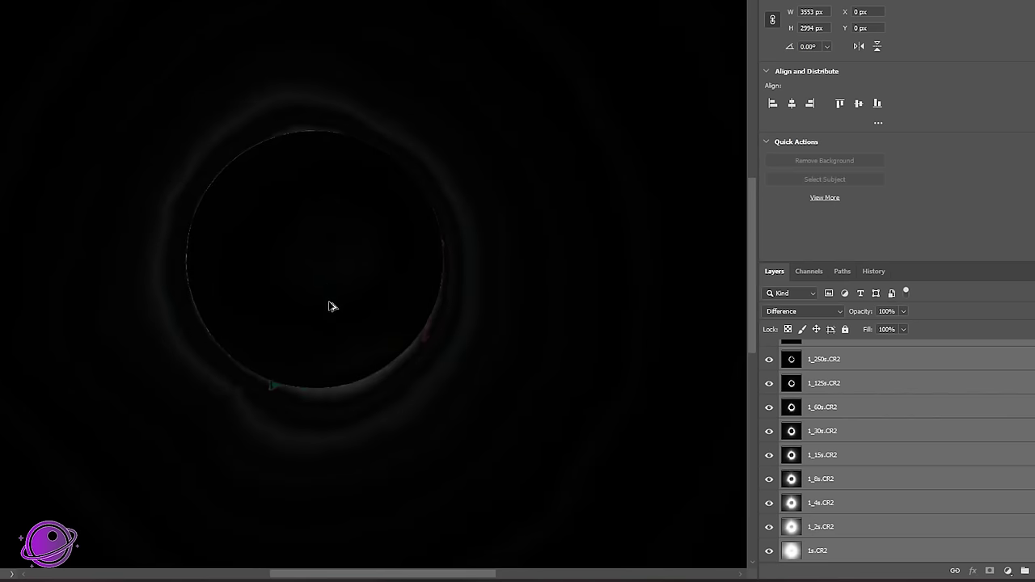
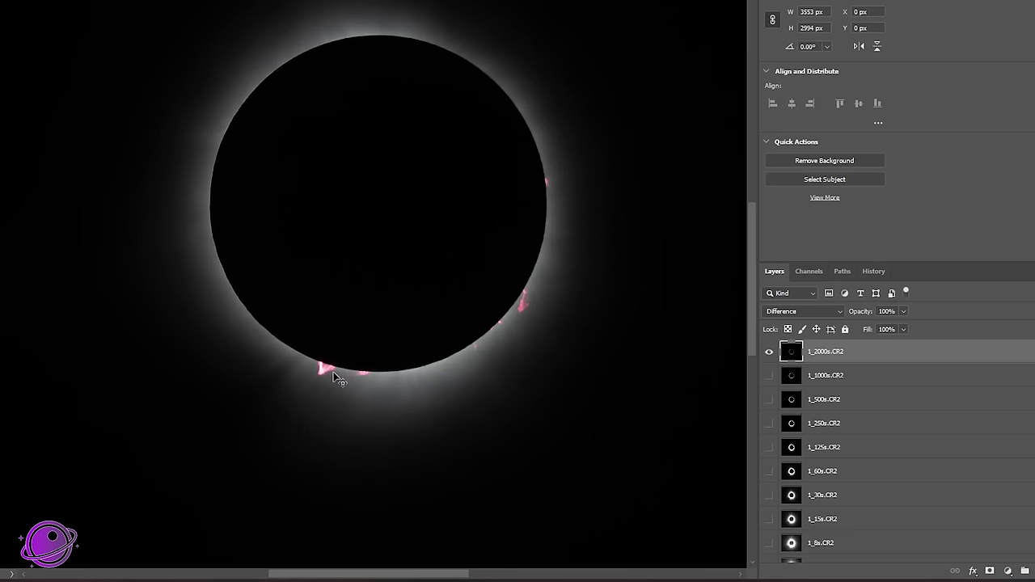
Step: Examine the prominences on the 1_2000s.CR2 layer up close, and hide that layer
scroll(323, 386, "up", 3)
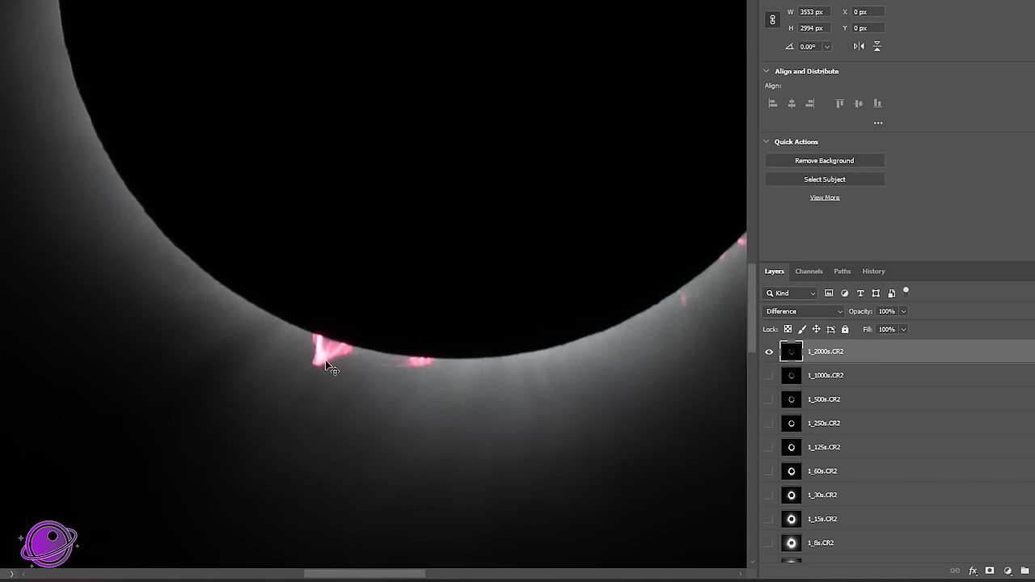
scroll(507, 400, "down", 4)
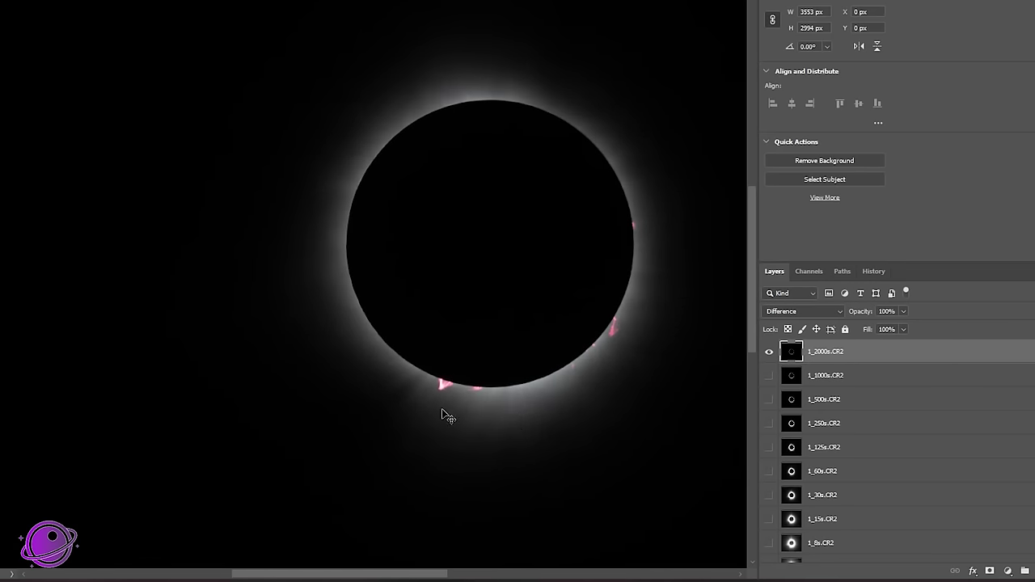
left_click(773, 359)
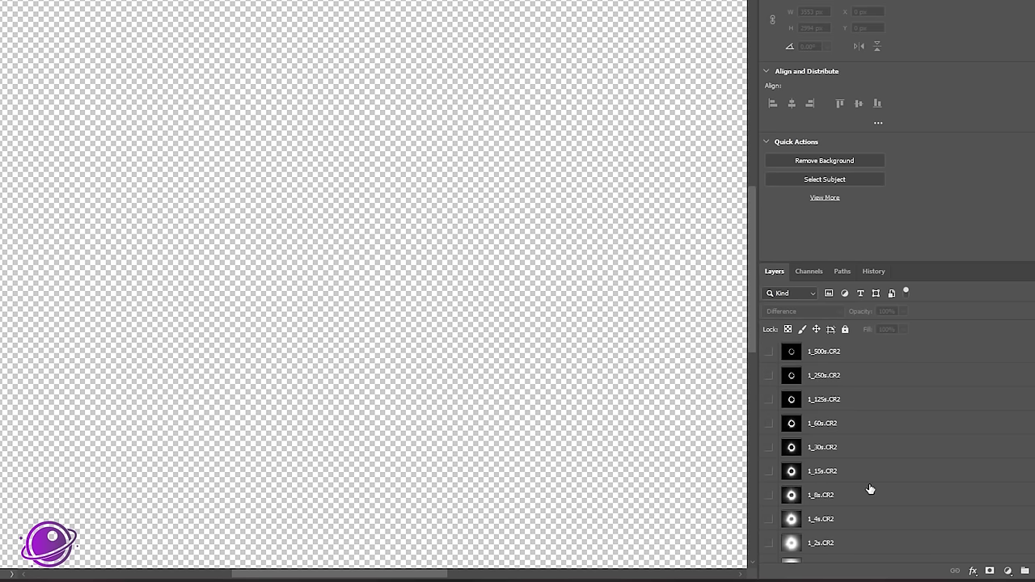
Step: Show the 1_2s.CR2 and 1s.CR2 layers one at a time to examine the corona and disc, and hide both
scroll(868, 488, "down", 3)
left_click(769, 527)
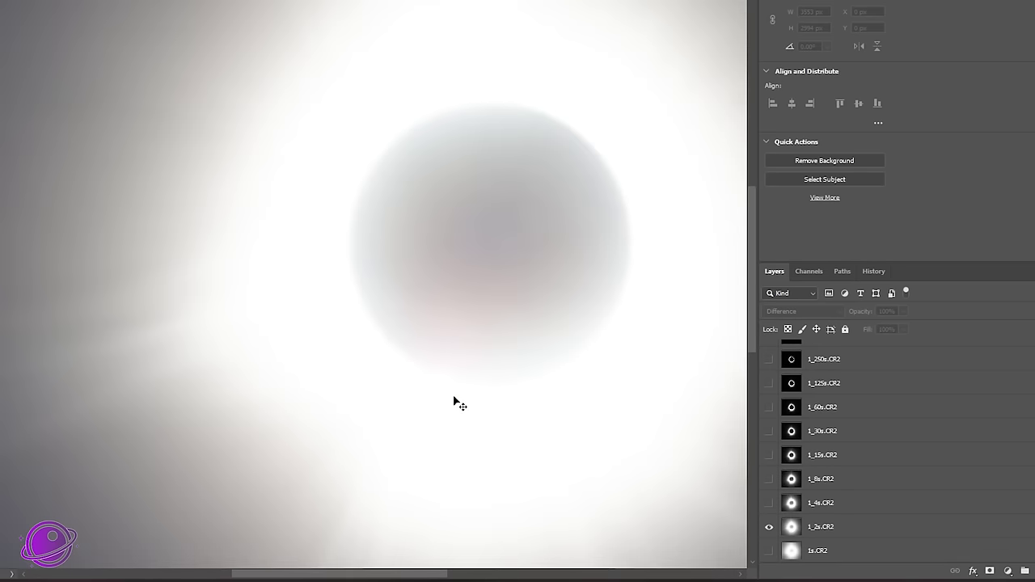
scroll(455, 400, "up", 4)
scroll(483, 375, "down", 3)
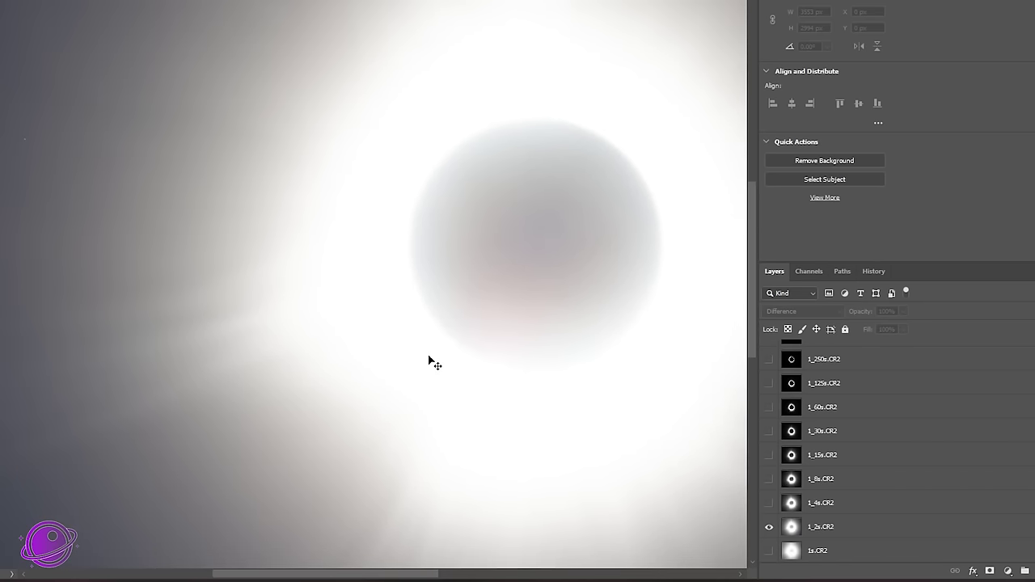
left_click(768, 526)
left_click(769, 551)
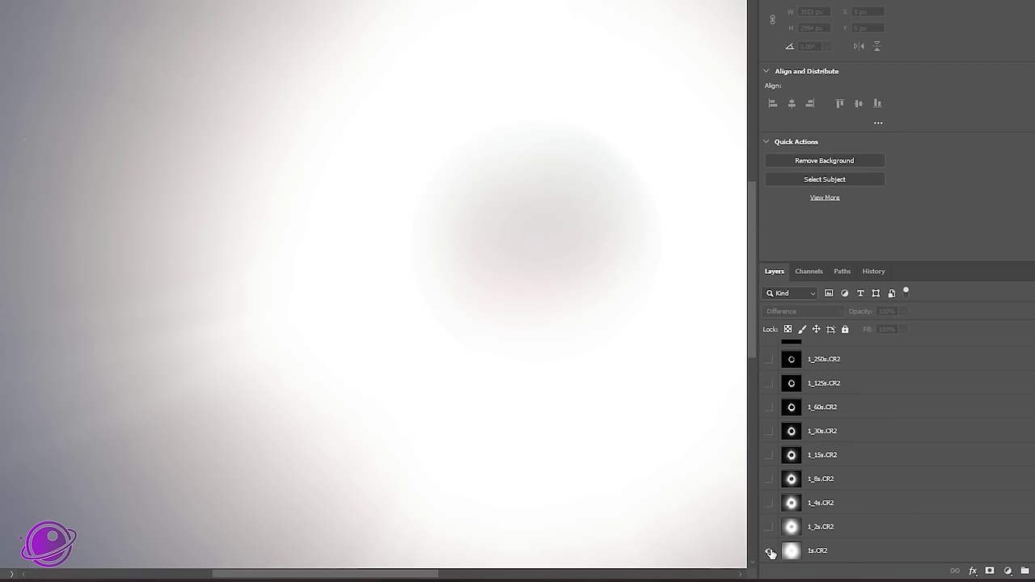
left_click(770, 552)
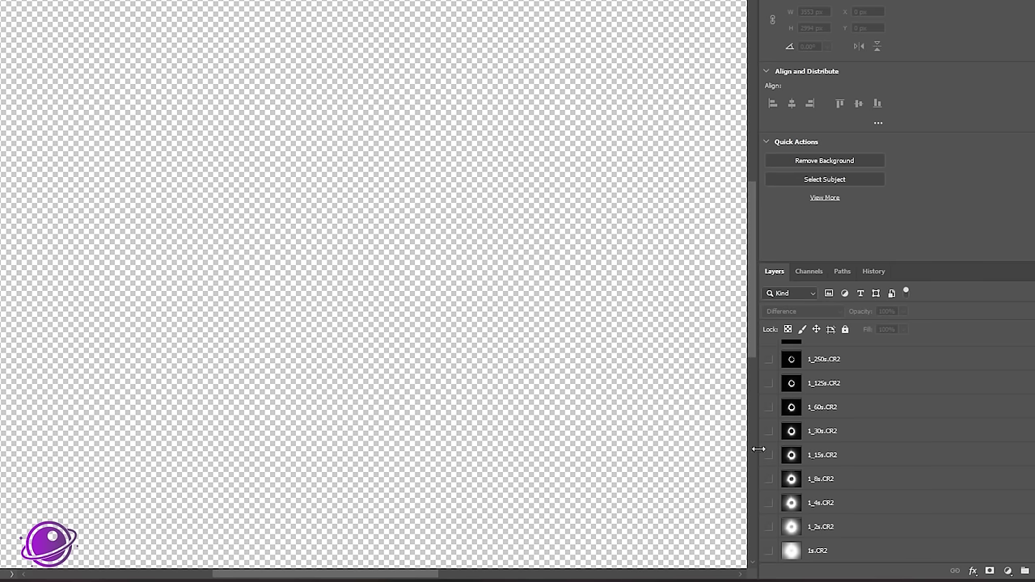
Step: Compare the corona detail in 1_30s.CR2, 1_60s.CR2, 1_125s.CR2 and 1_250s.CR2 by switching their visibility, leaving only 1_250s.CR2 shown
left_click(761, 435)
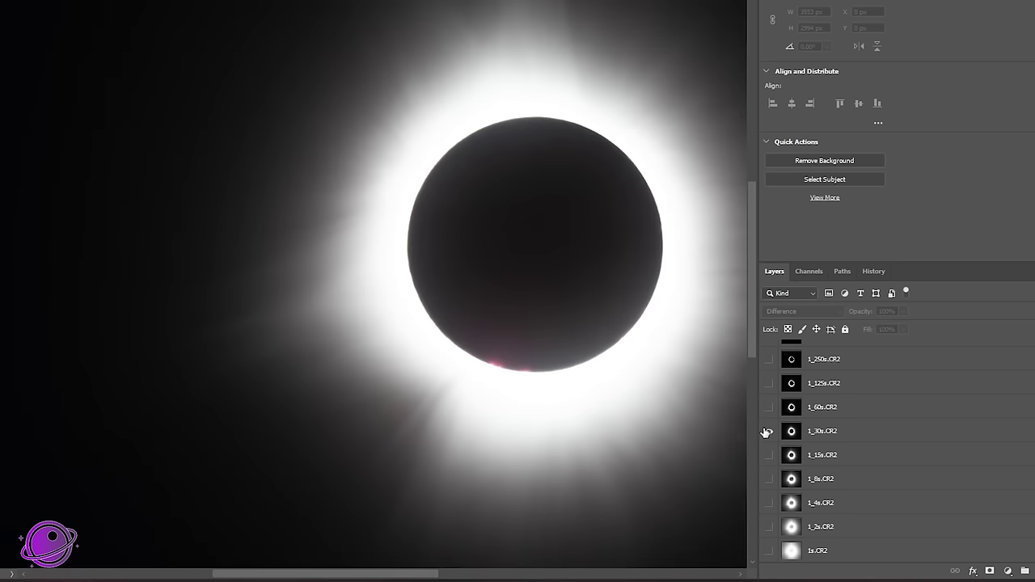
left_click(767, 433)
left_click(769, 407)
left_click(769, 383)
left_click(769, 407)
left_click(768, 383)
left_click(769, 361)
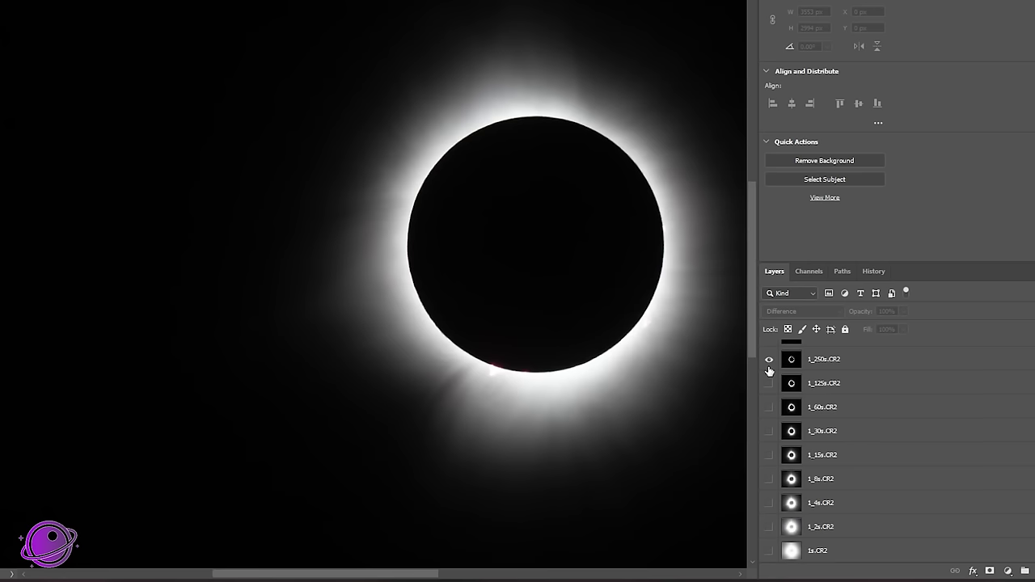
Step: Examine the prominences on 1_250s.CR2 up close, then show only 1_125s.CR2 and inspect its prominences and inner corona
scroll(490, 388, "up", 5)
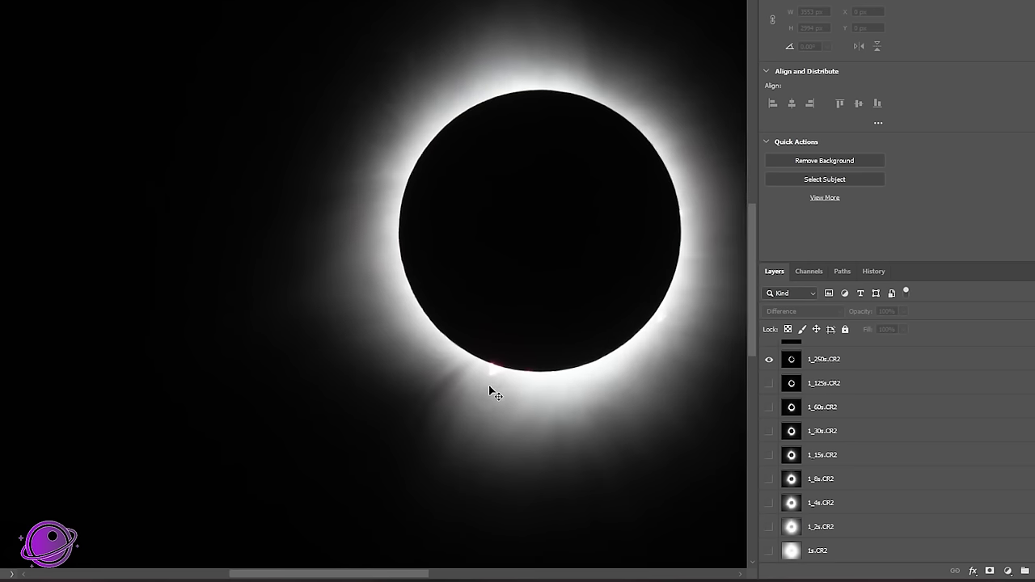
scroll(496, 374, "up", 1)
left_click(769, 359)
left_click(770, 384)
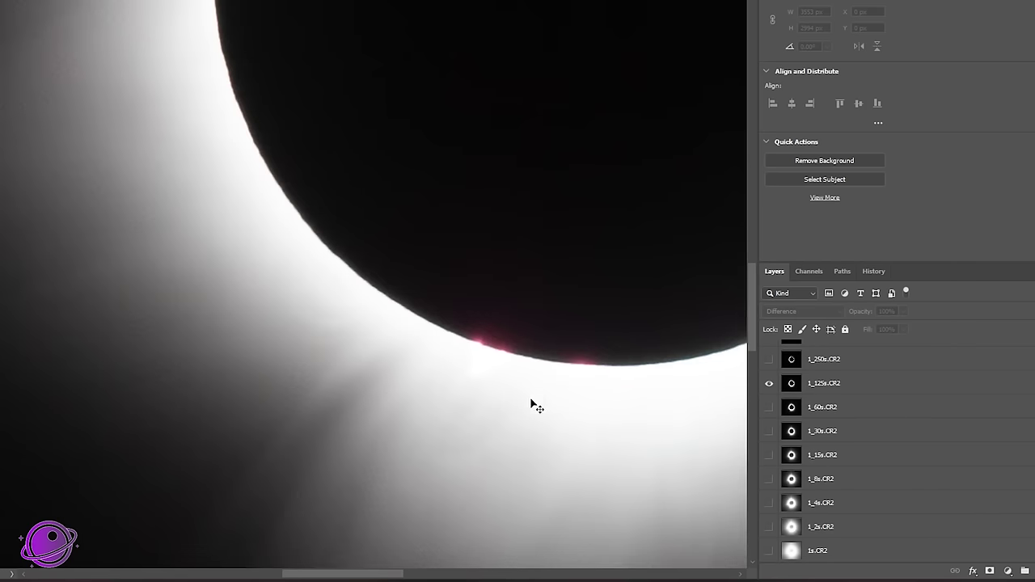
scroll(544, 401, "down", 2)
scroll(731, 385, "down", 3)
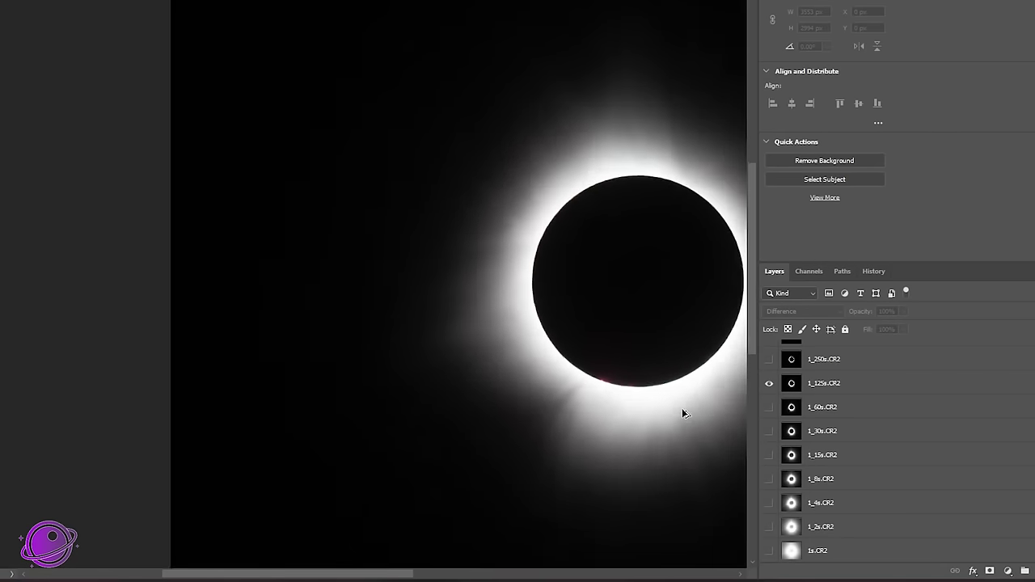
scroll(353, 303, "up", 4)
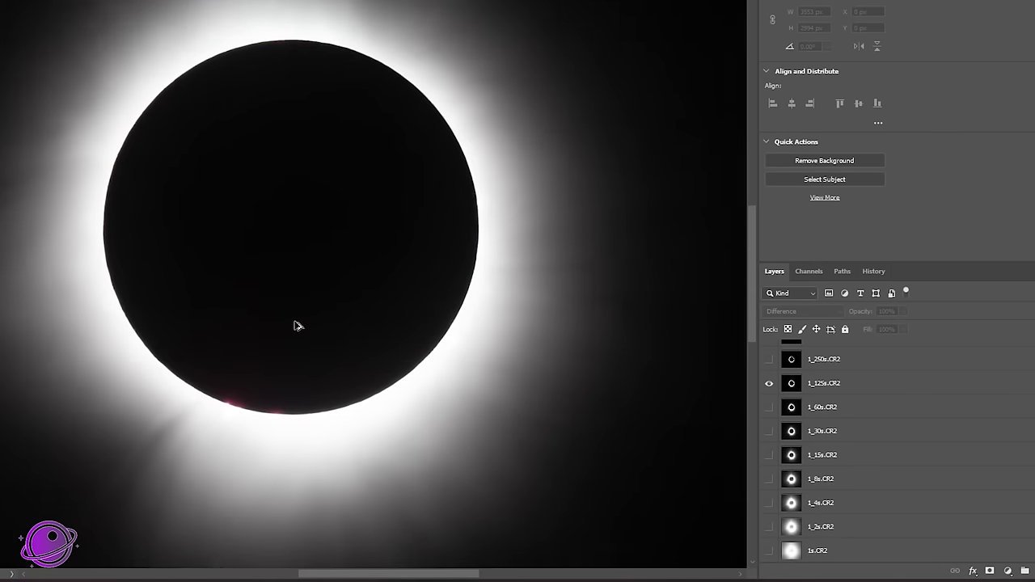
scroll(816, 384, "up", 2)
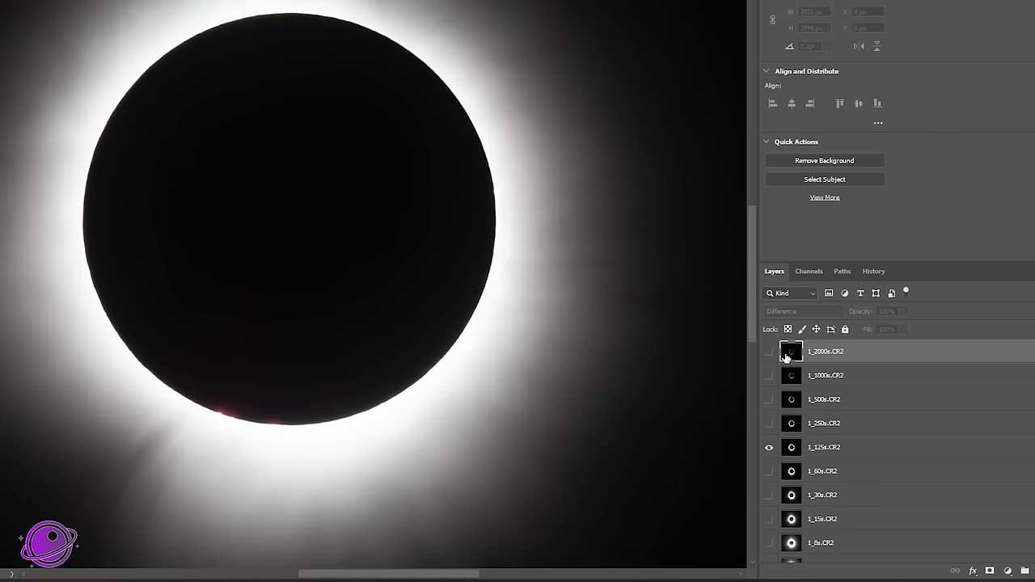
Step: Show only the 1_2000s.CR2 and 1_1000s.CR2 layers, and set the opacity of 1_2000s.CR2 to 61%
left_click(768, 448)
left_click(769, 351)
left_click(769, 376)
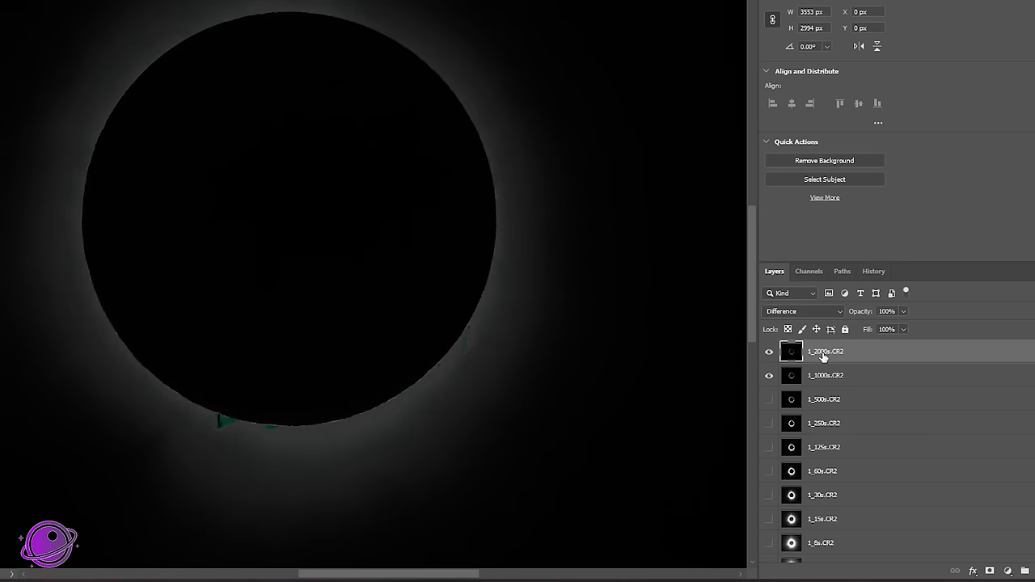
left_click(906, 313)
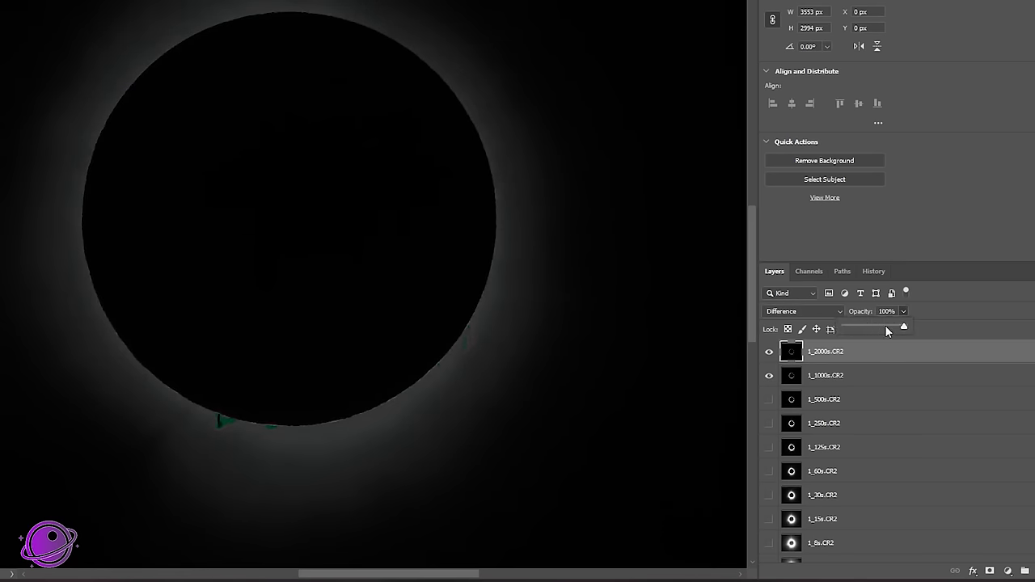
left_click_drag(884, 329, 880, 330)
left_click(219, 374)
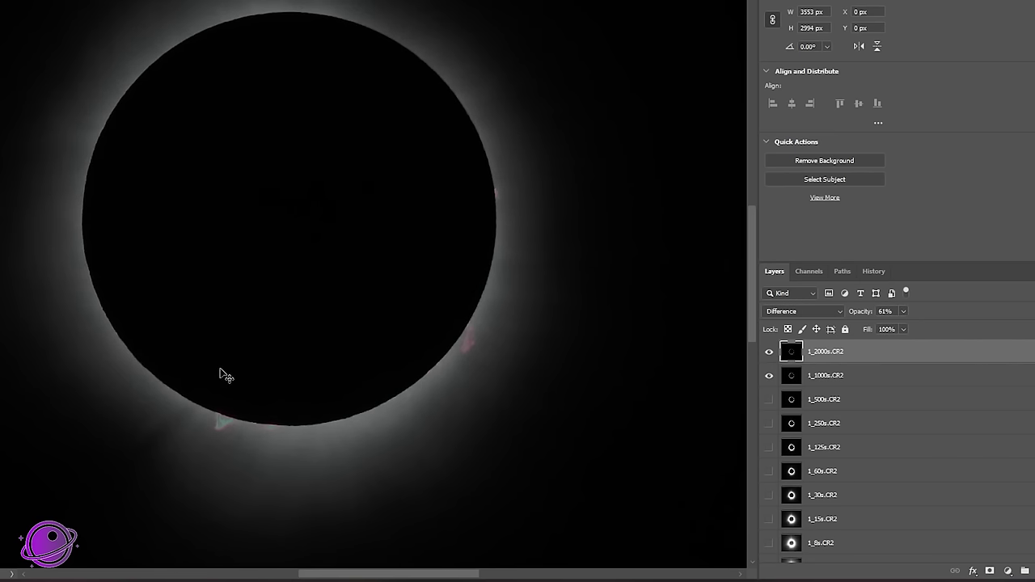
Step: Try nudging the 1_2000s.CR2 layer sideways by one pixel against the prominences, and return it to X 0 px
scroll(227, 397, "up", 4)
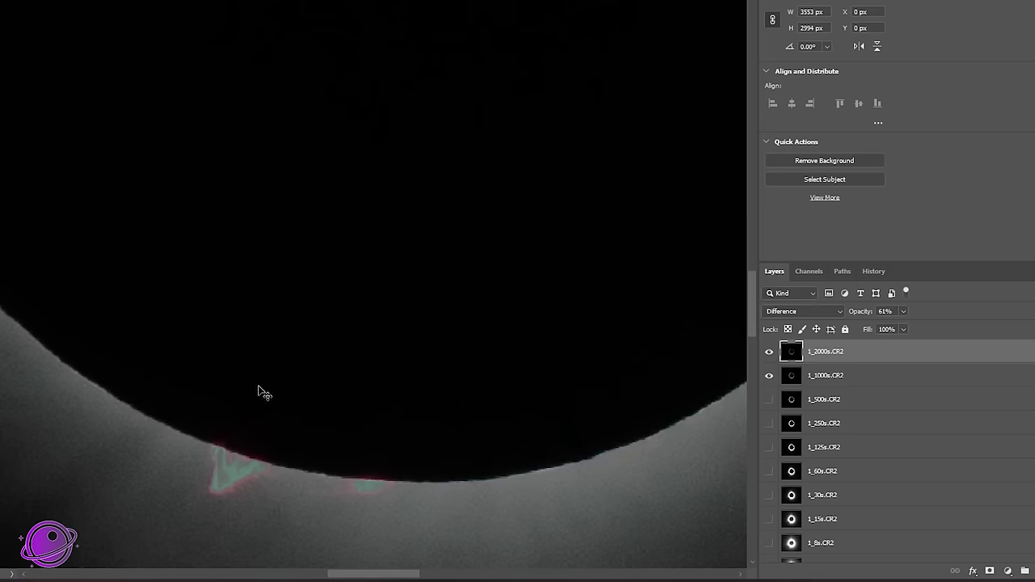
key("Right")
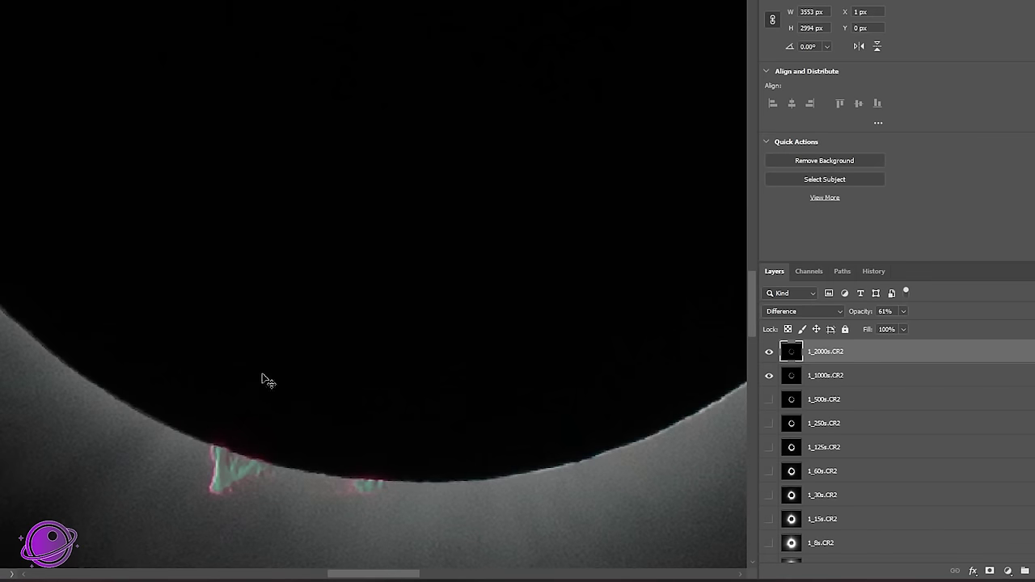
key("Left")
key("Left")
key("Left")
key("Right")
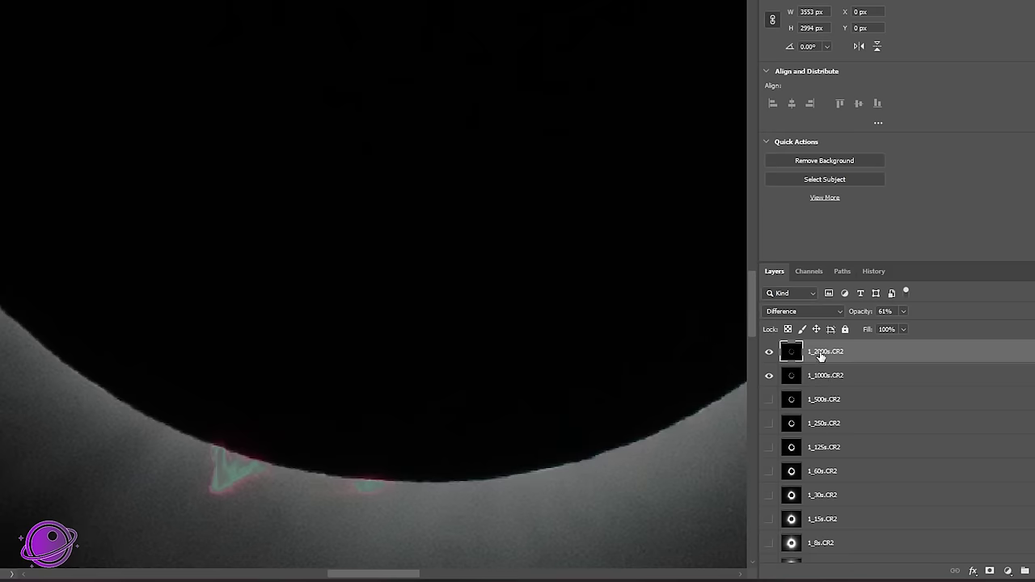
Step: Move the 1_1000s.CR2 layer to X 1 px and Y 1 px, checking it by switching the visibility of 1_2000s.CR2
left_click(813, 379)
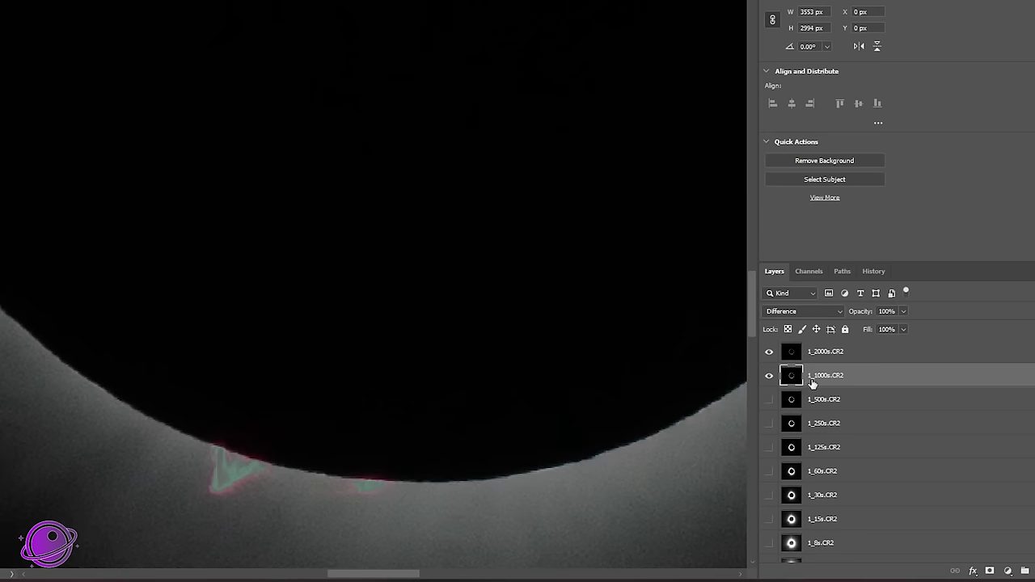
key("Right")
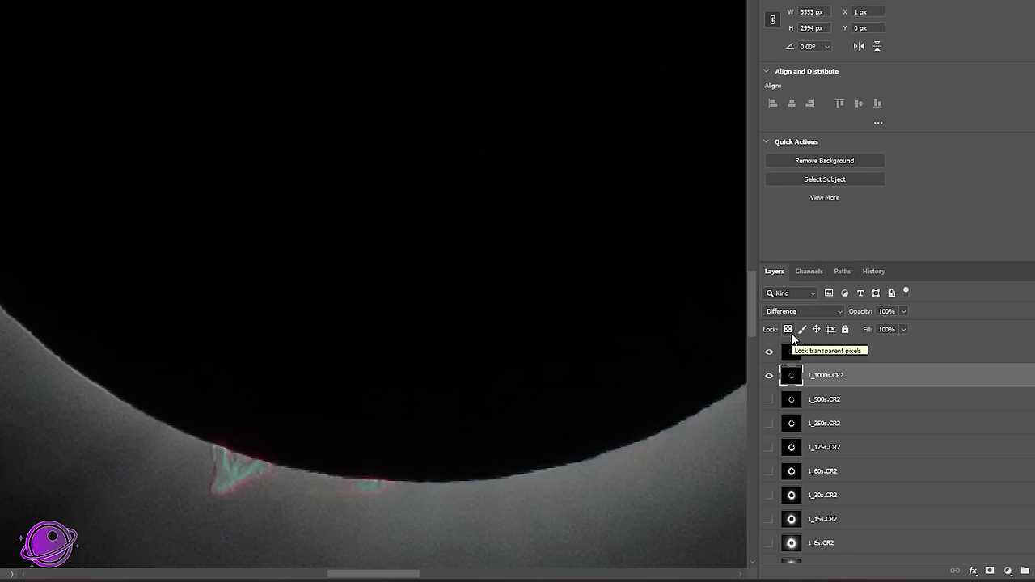
key("Down")
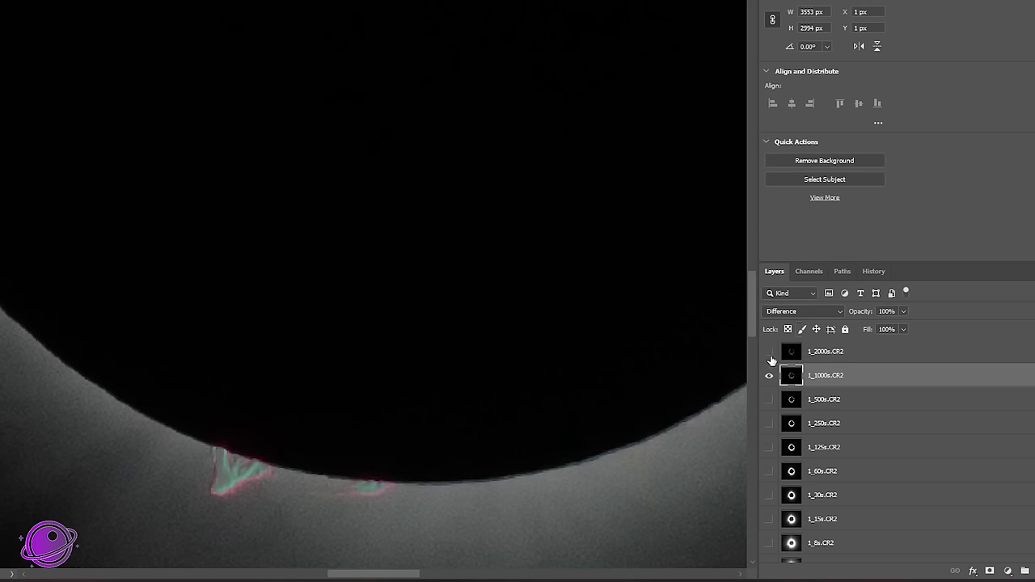
left_click(771, 356)
left_click(771, 357)
left_click(770, 357)
left_click(770, 355)
left_click(769, 357)
Step: Show 1_500s.CR2 instead of 1_1000s.CR2 together with 1_2000s.CR2, and move 1_500s.CR2 to X 1 px
left_click(769, 399)
left_click(826, 399)
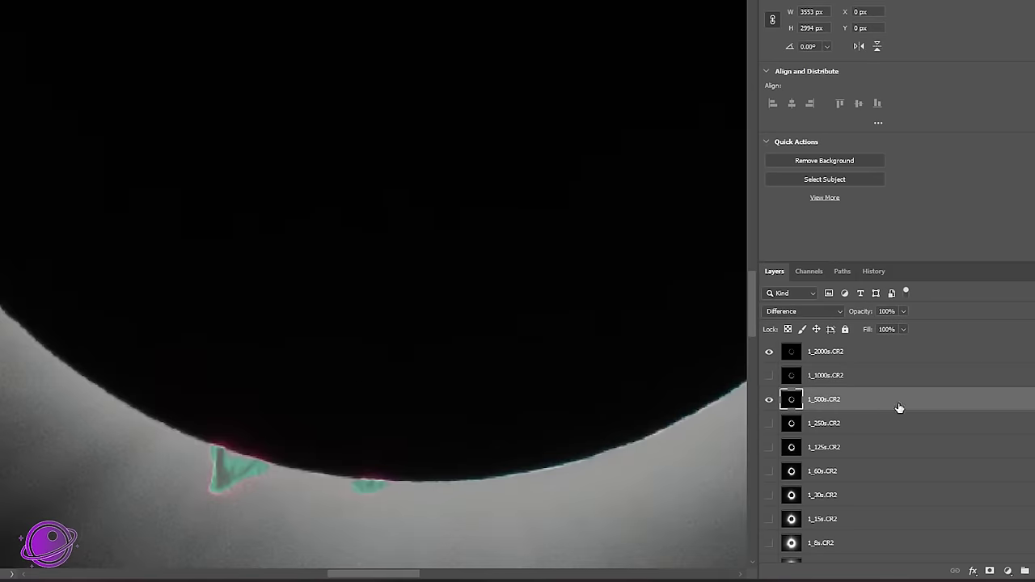
key("Right")
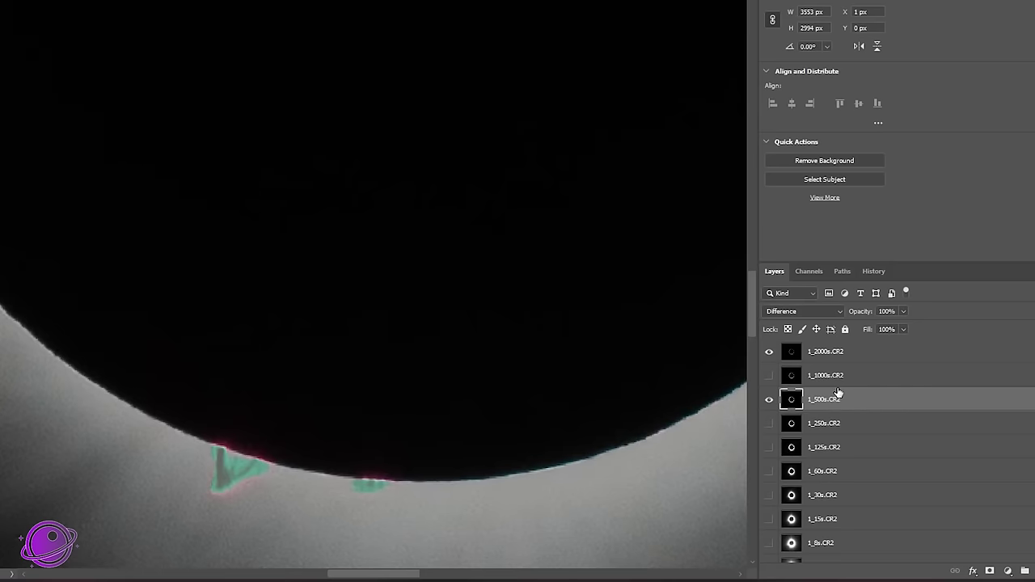
Step: Compare X 0 px and X 1 px for 1_500s.CR2 at the disc's lower-right prominence, leaving it at X 1 px
left_click_drag(385, 576, 436, 576)
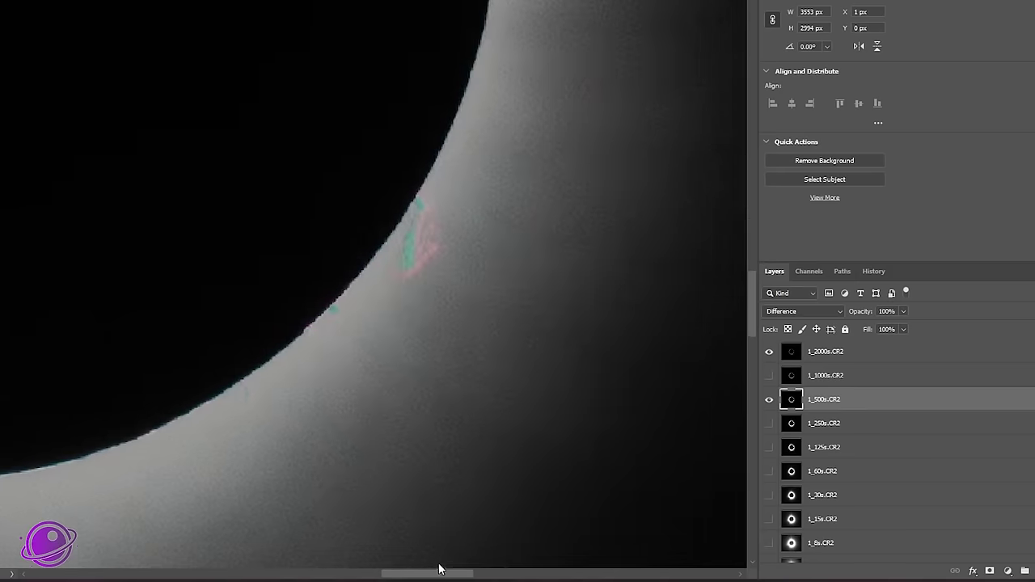
key("Left")
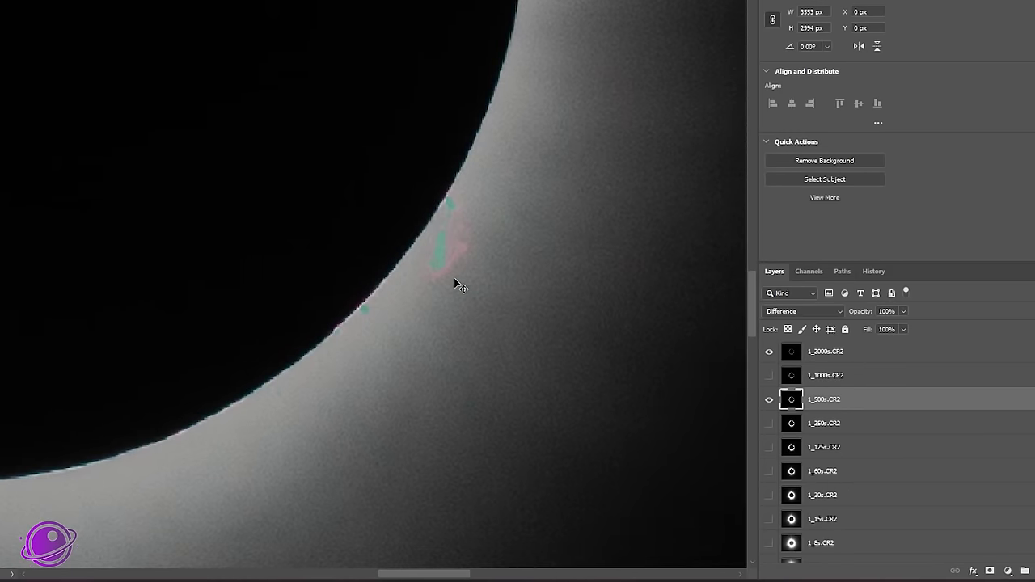
key("Right")
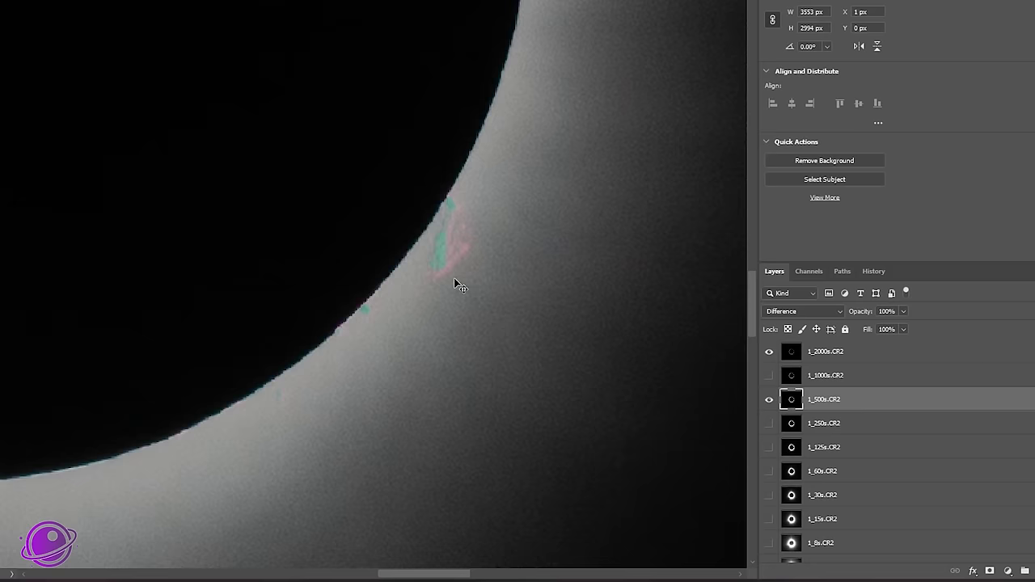
key("Left")
key("Right")
key("Right")
Step: Check the alignment of 1_500s.CR2 at the lower-left prominence by switching the visibility of 1_2000s.CR2
left_click_drag(418, 575, 361, 571)
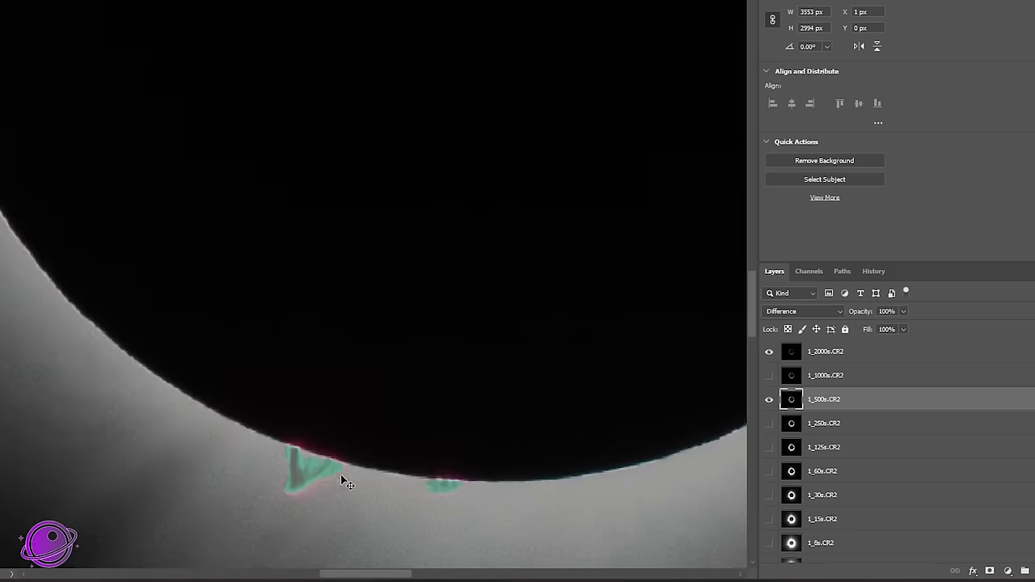
left_click(772, 354)
left_click(770, 355)
left_click(769, 355)
left_click(768, 355)
scroll(844, 427, "down", 3)
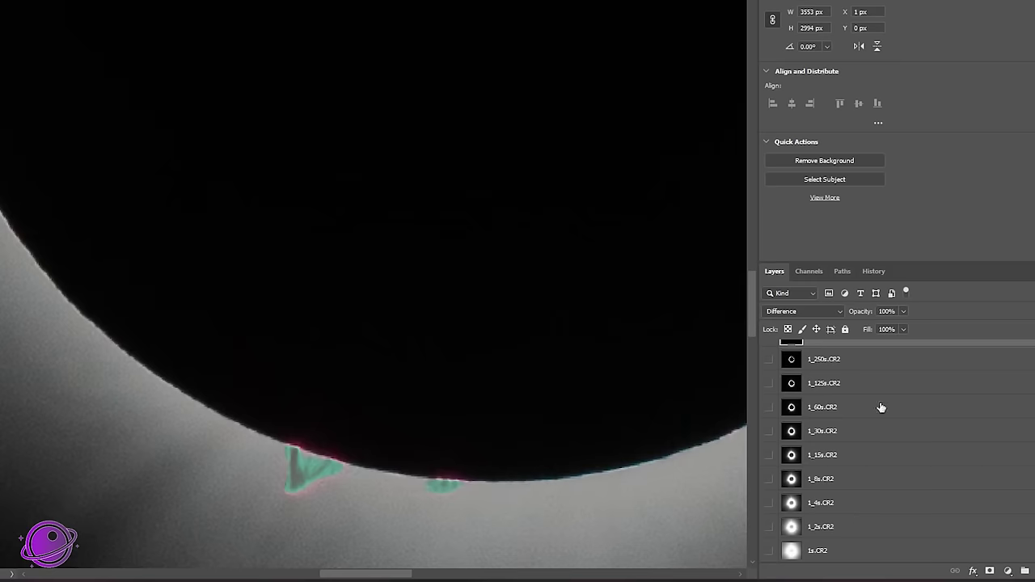
scroll(878, 451, "up", 3)
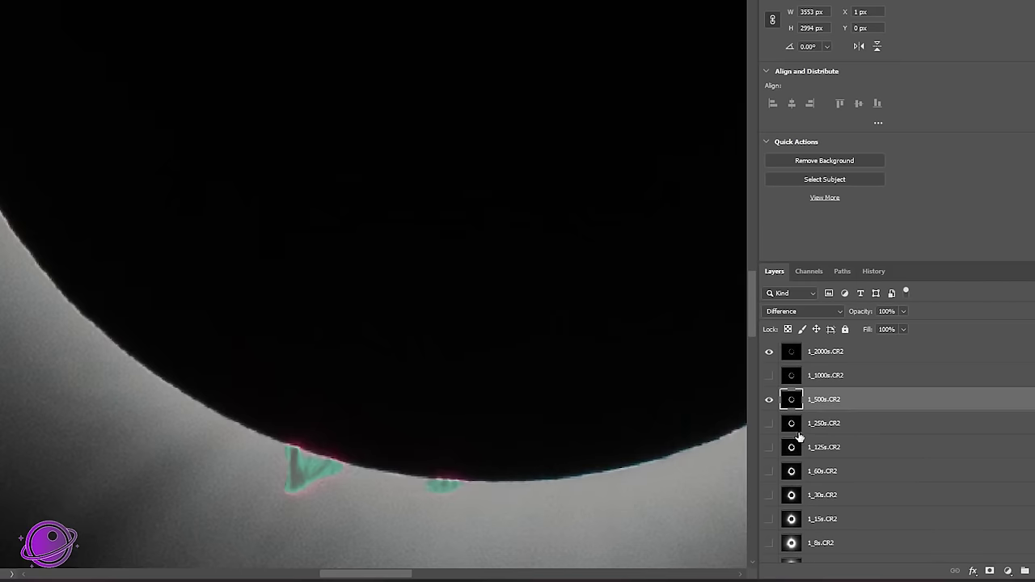
Step: Align the longer exposures from 1_250s.CR2 through 1_2s.CR2 against the prominences one at a time, placing 1_60s.CR2 at Y 3 px
key("alt+bracketleft")
key("alt+bracketleft")
key("alt+bracketleft")
key("alt+bracketleft")
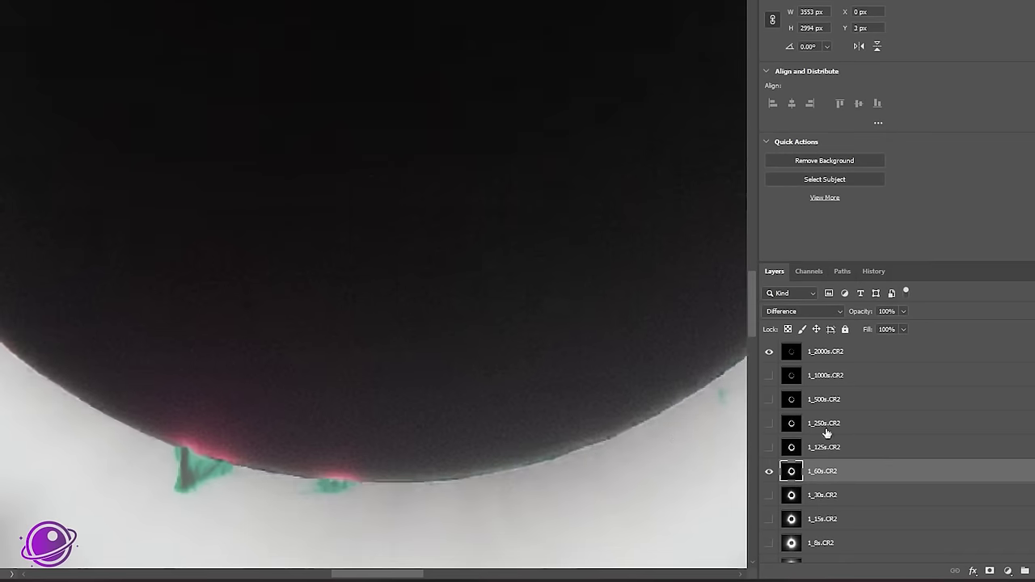
mouse_move(383, 574)
left_mouse_down()
mouse_move(434, 575)
mouse_move(394, 575)
left_mouse_up()
key("alt+bracketleft")
key("alt+bracketleft")
key("alt+bracketleft")
key("alt+bracketleft")
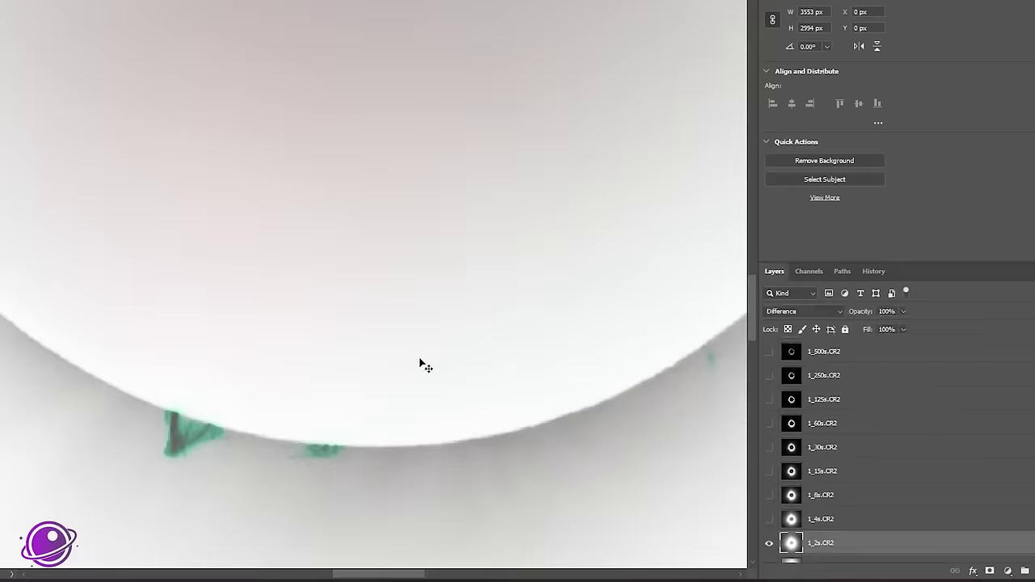
Step: Show all exposure layers again with 1_2000s.CR2 at 100% opacity, and inspect the disc's outline for remaining misalignment
left_click(769, 542, "alt")
key("alt+period")
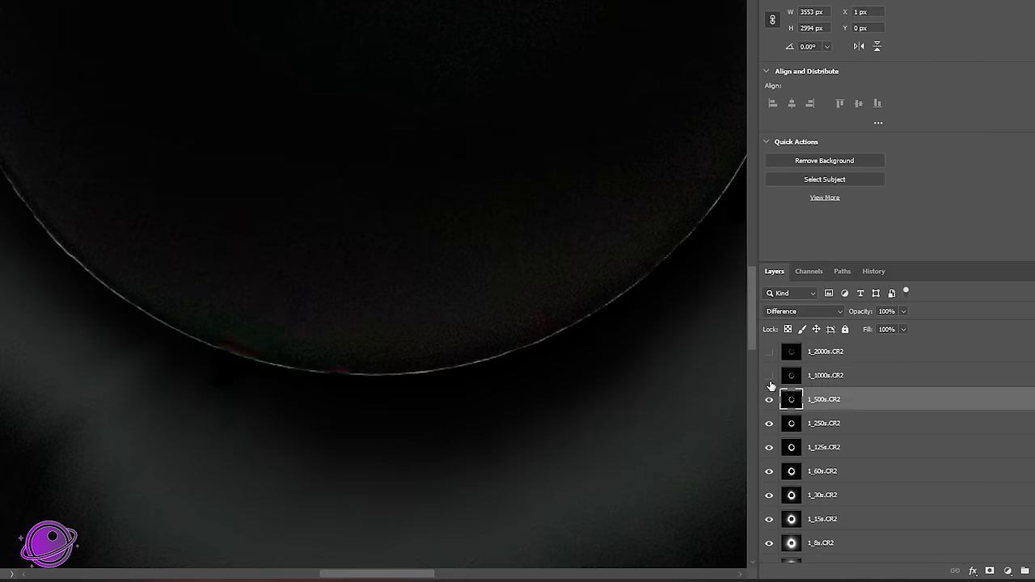
key("ctrl+0")
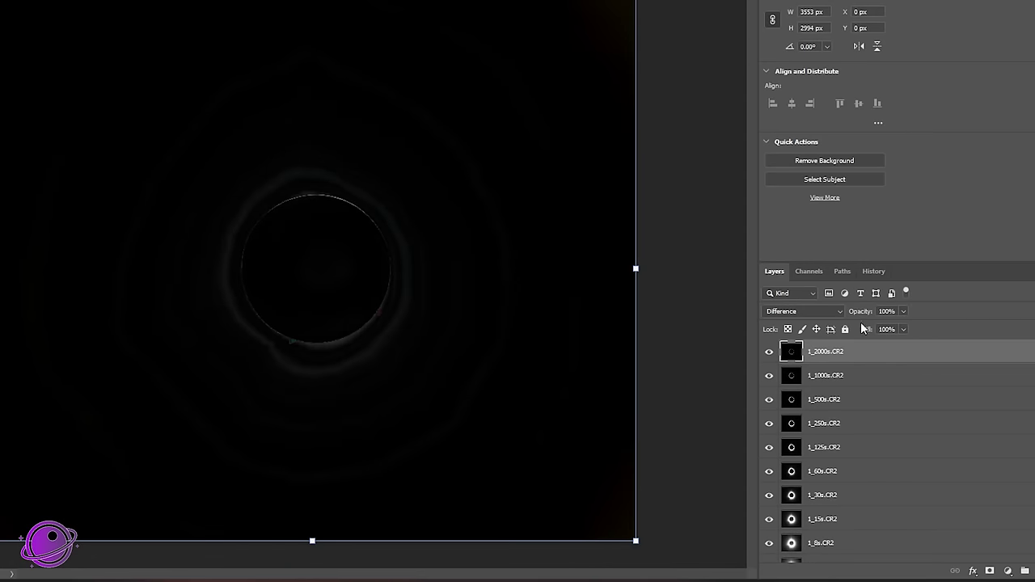
scroll(192, 171, "up", 3)
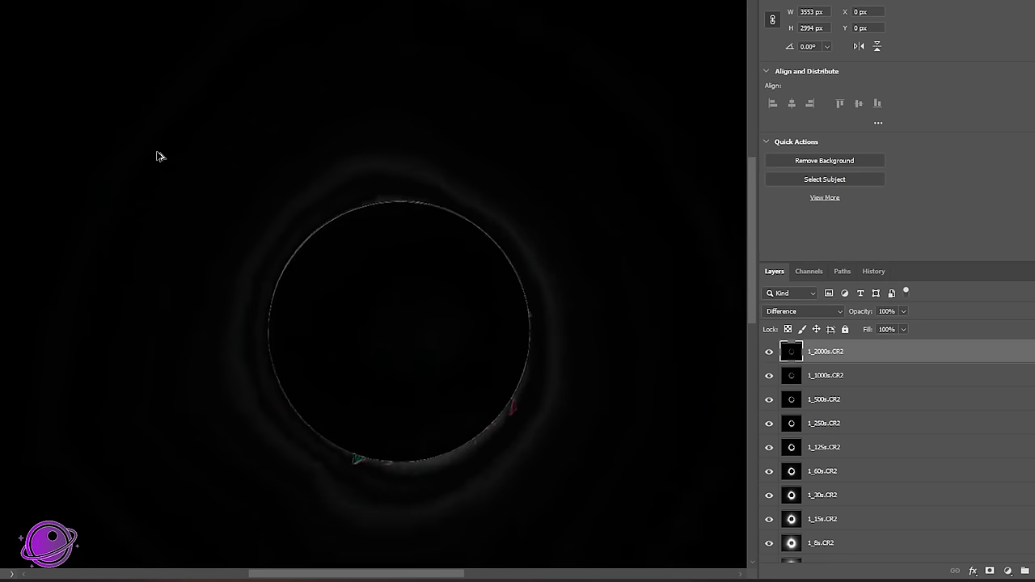
scroll(557, 196, "down", 3)
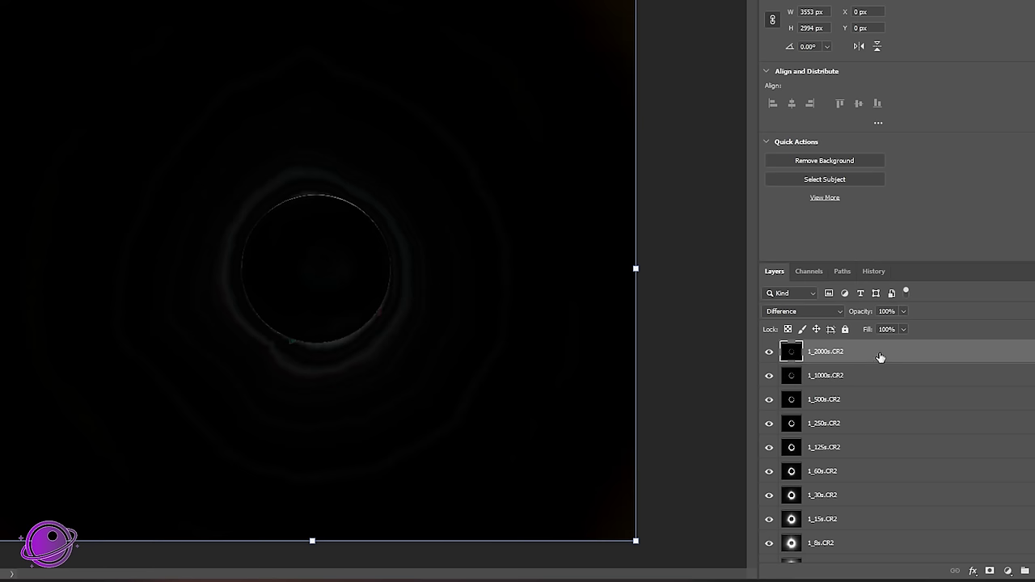
Step: Select all layers from 1_2000s.CR2 through 1s.CR2 and set their blend mode to Normal
scroll(858, 526, "down", 2)
left_click(829, 552, "shift")
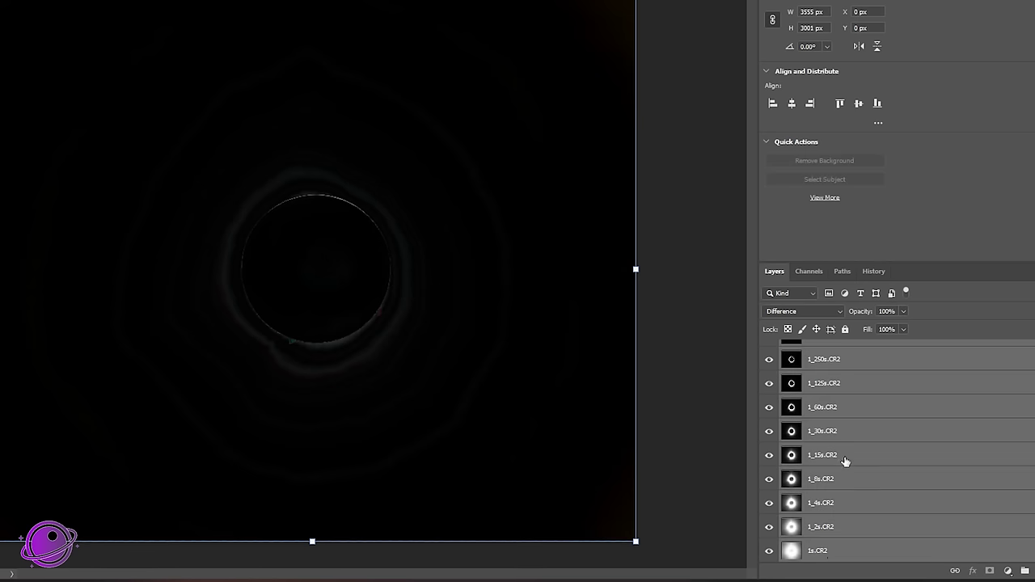
left_click(837, 315)
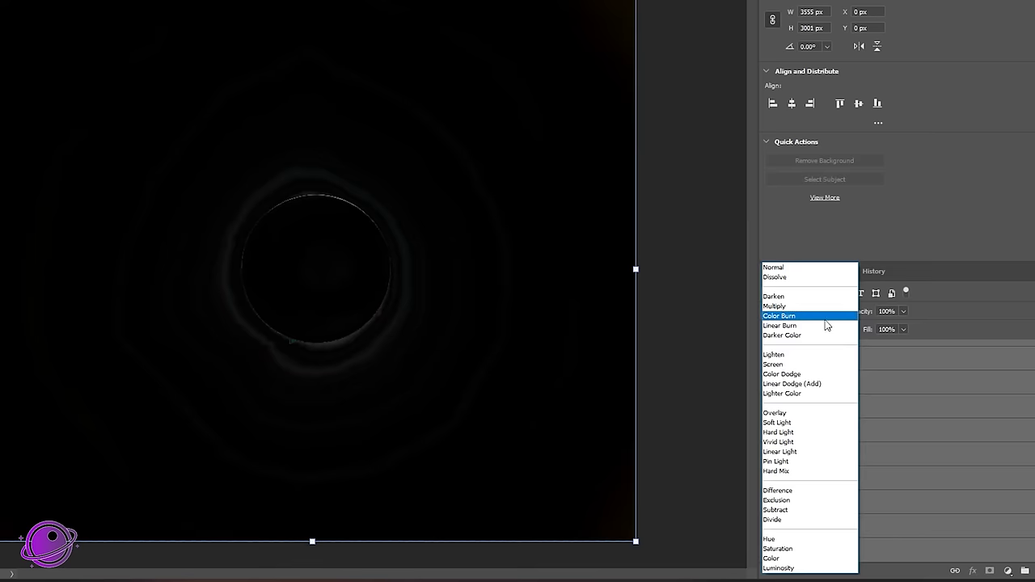
left_click(767, 268)
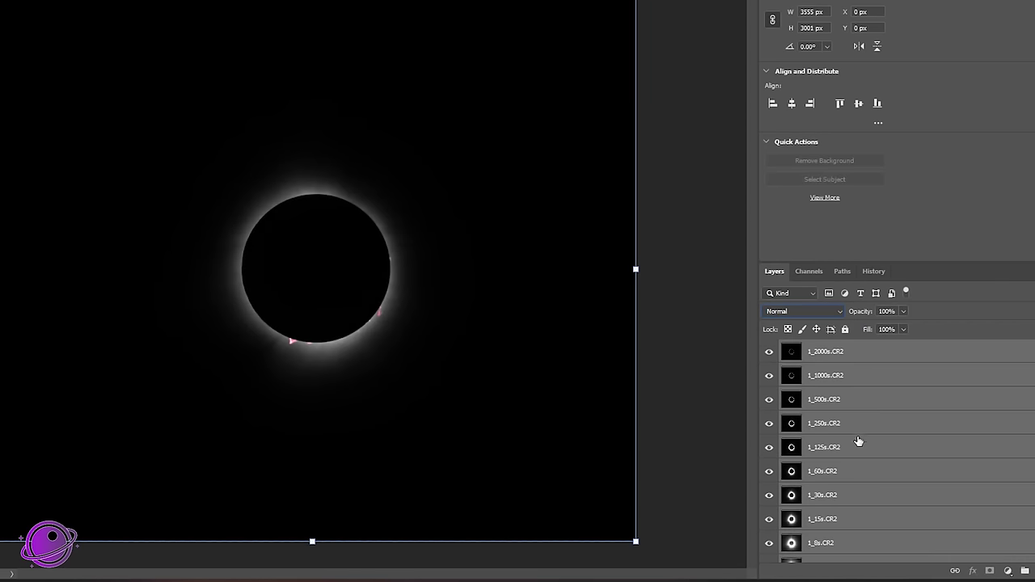
Step: Convert all the selected exposure layers into a single smart object
scroll(853, 372, "up", 3)
right_click(817, 386)
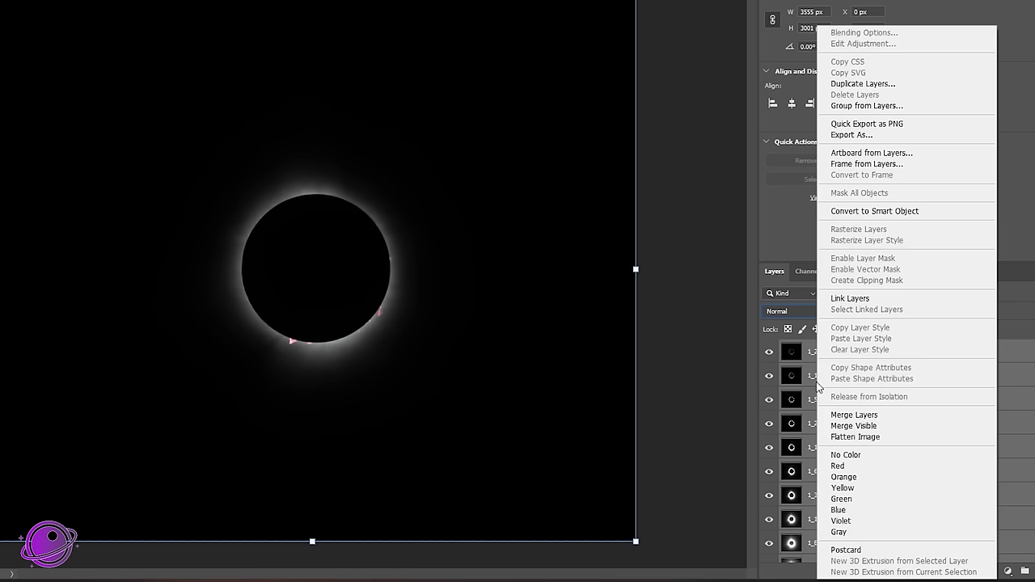
left_click(880, 214)
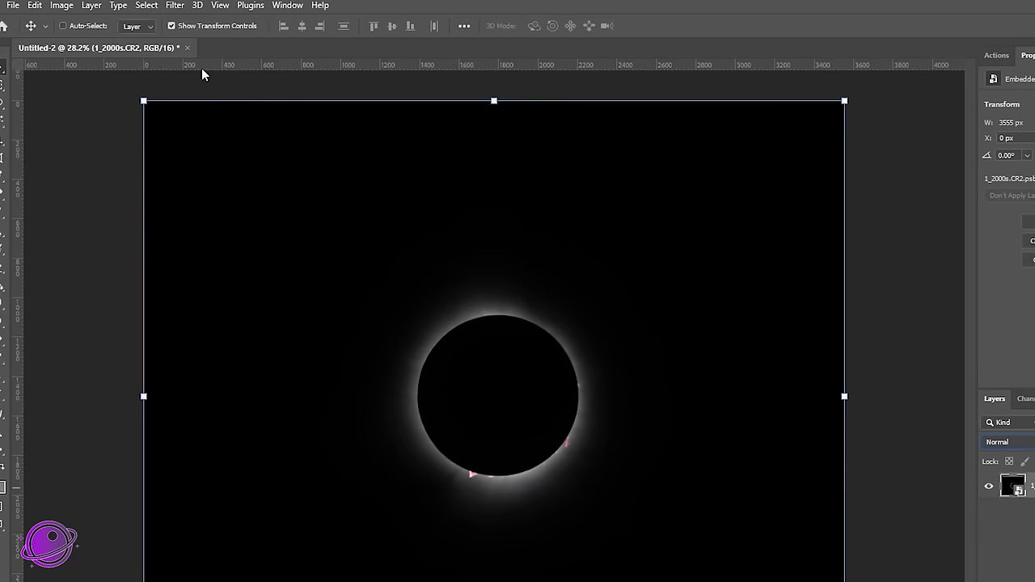
Step: Apply the Mean stack mode to the smart object to blend the exposures
left_click(91, 6)
mouse_move(139, 288)
mouse_move(274, 529)
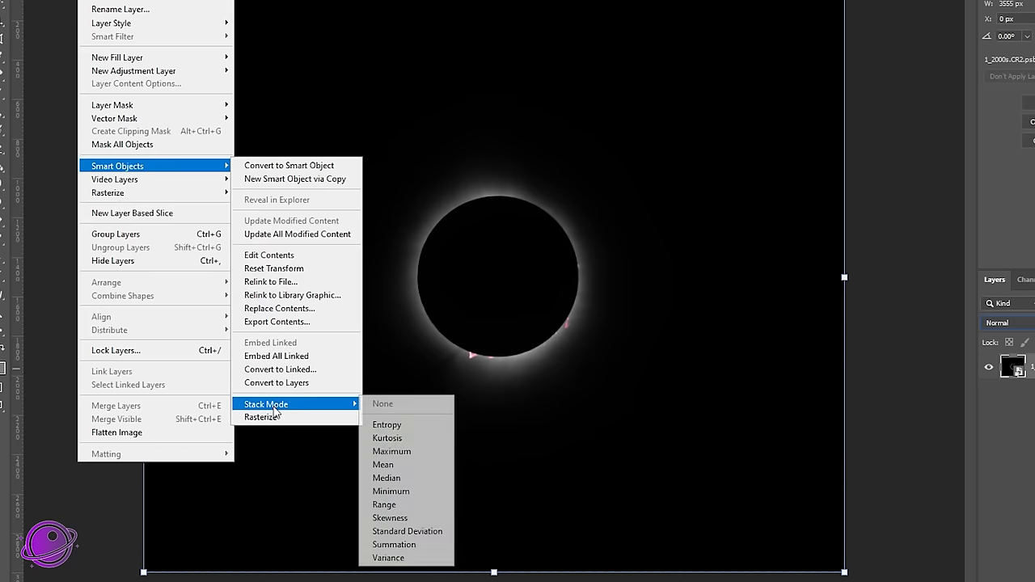
left_click(382, 465)
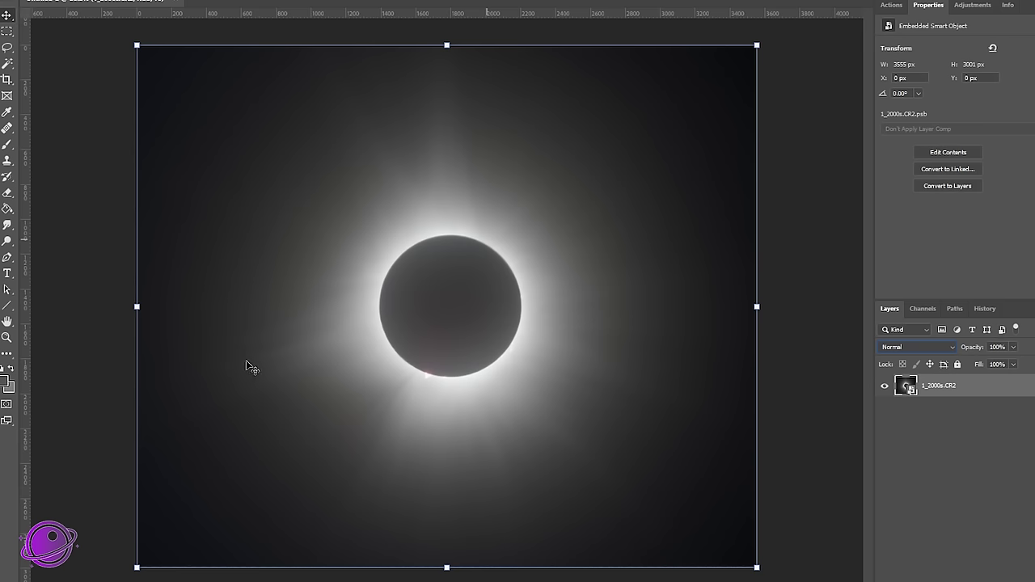
Step: Examine the blended eclipse image closely, checking the prominences along the disc's lower edge and the sharpness of its upper edge
scroll(421, 358, "up", 5)
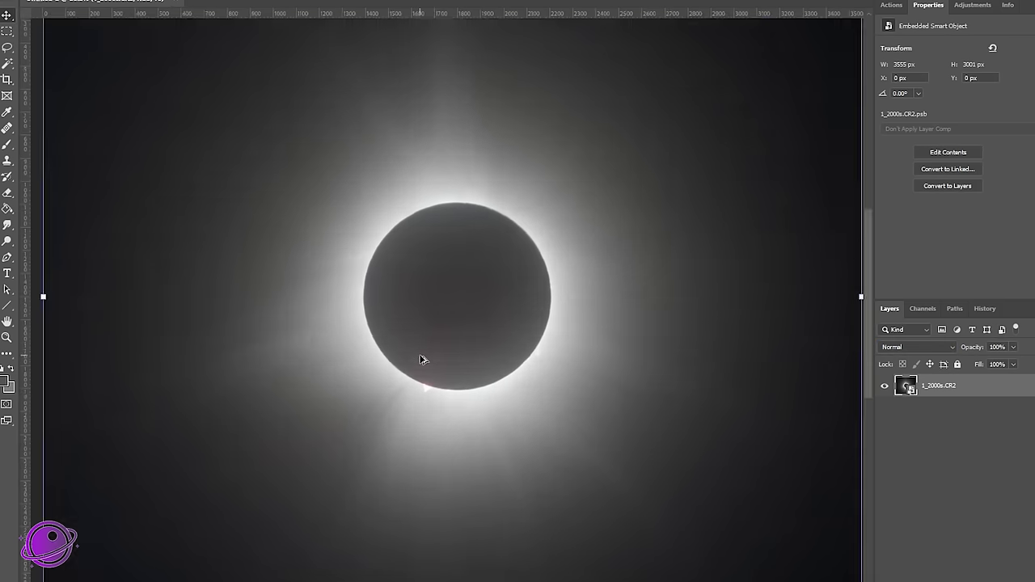
scroll(497, 437, "up", 3)
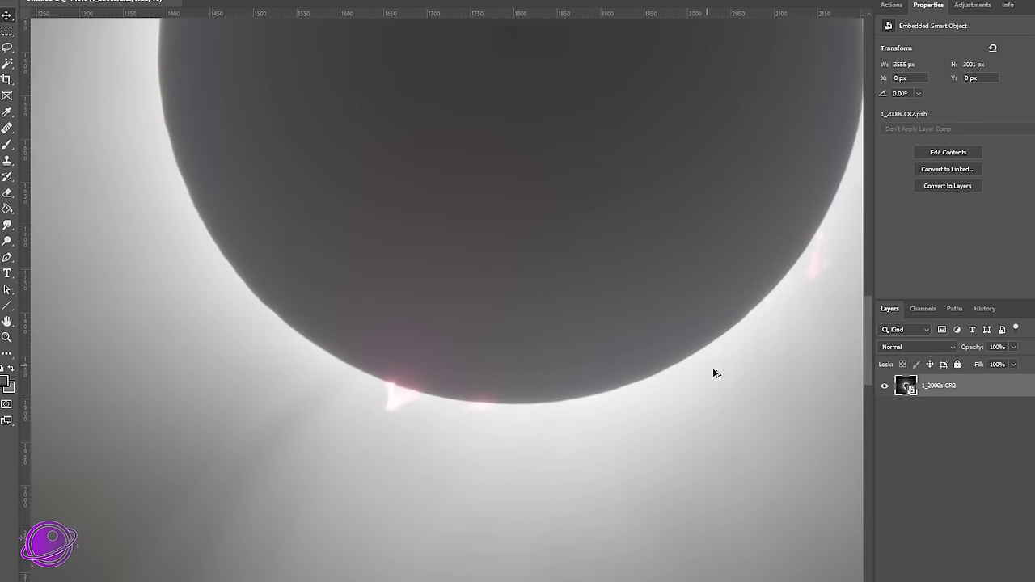
scroll(404, 396, "up", 5)
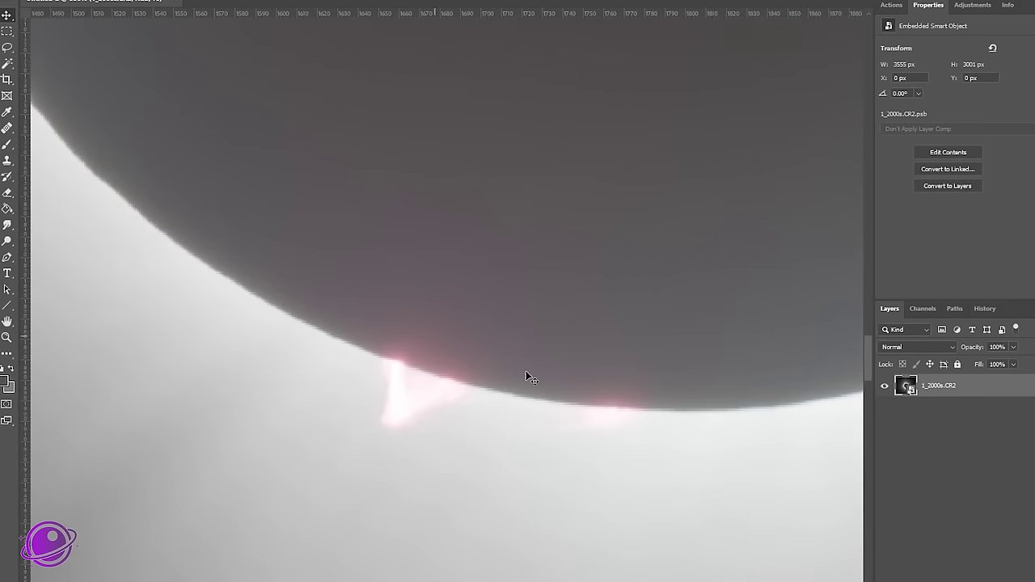
scroll(694, 429, "down", 4)
scroll(518, 404, "right", 5)
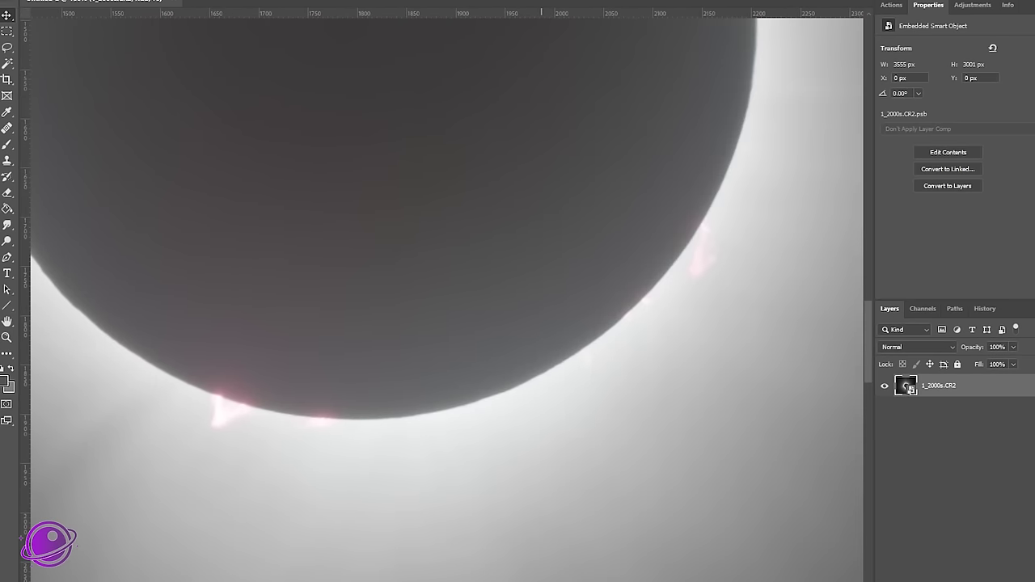
scroll(483, 369, "down", 6)
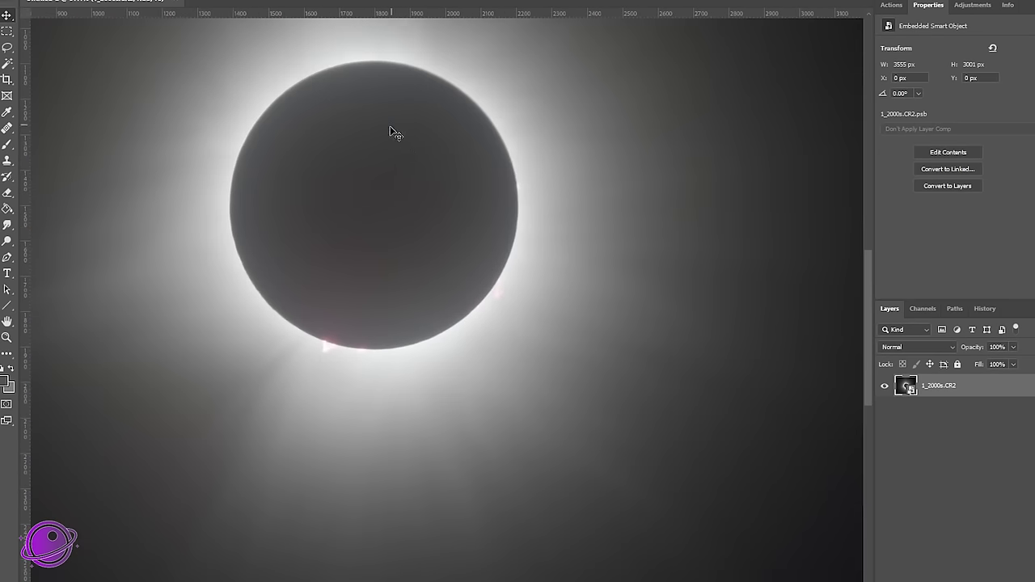
scroll(394, 137, "up", 1)
scroll(356, 178, "up", 5)
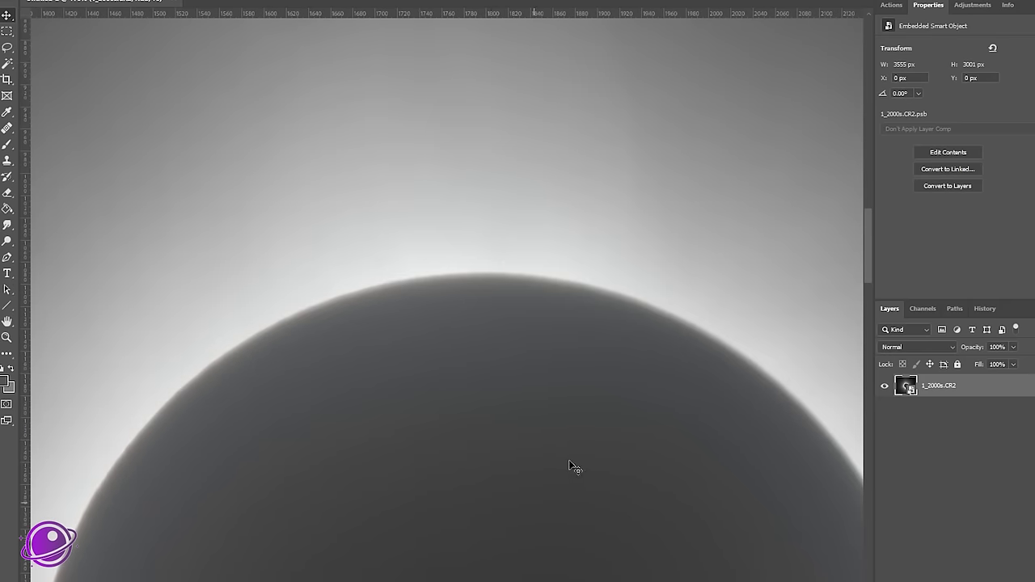
scroll(722, 269, "up", 4)
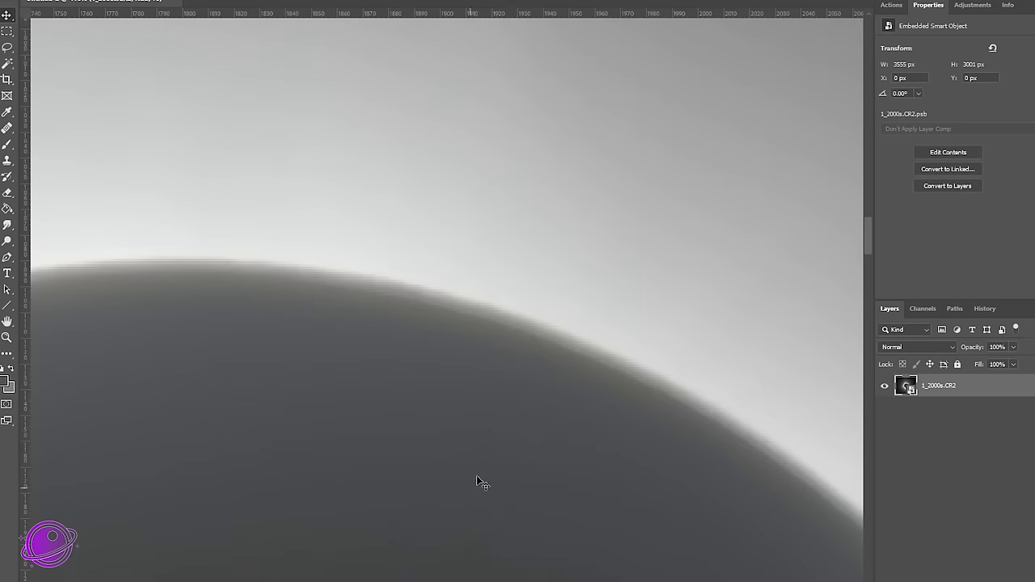
left_click_drag(870, 227, 834, 238)
scroll(301, 203, "down", 3)
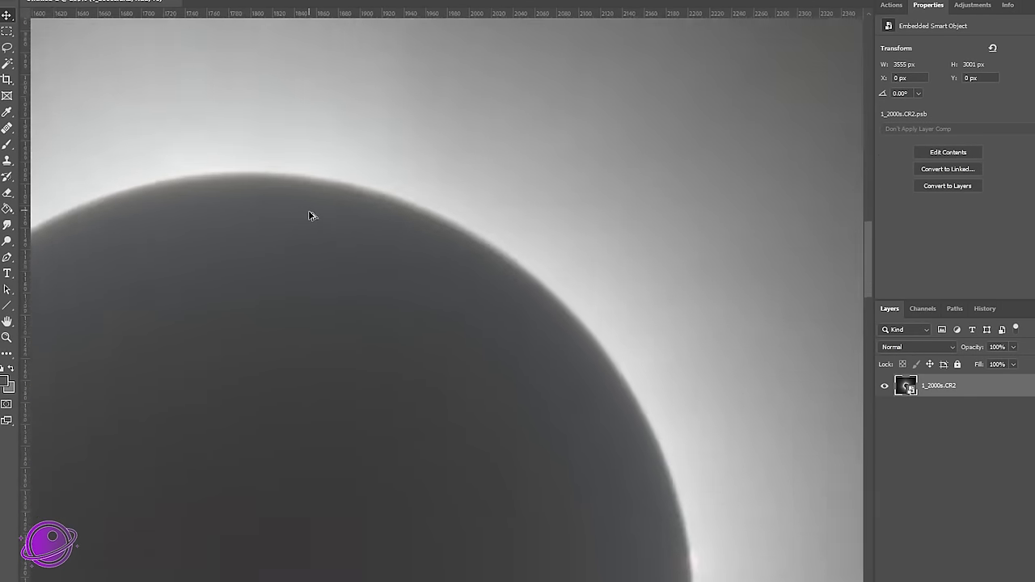
scroll(318, 244, "down", 4)
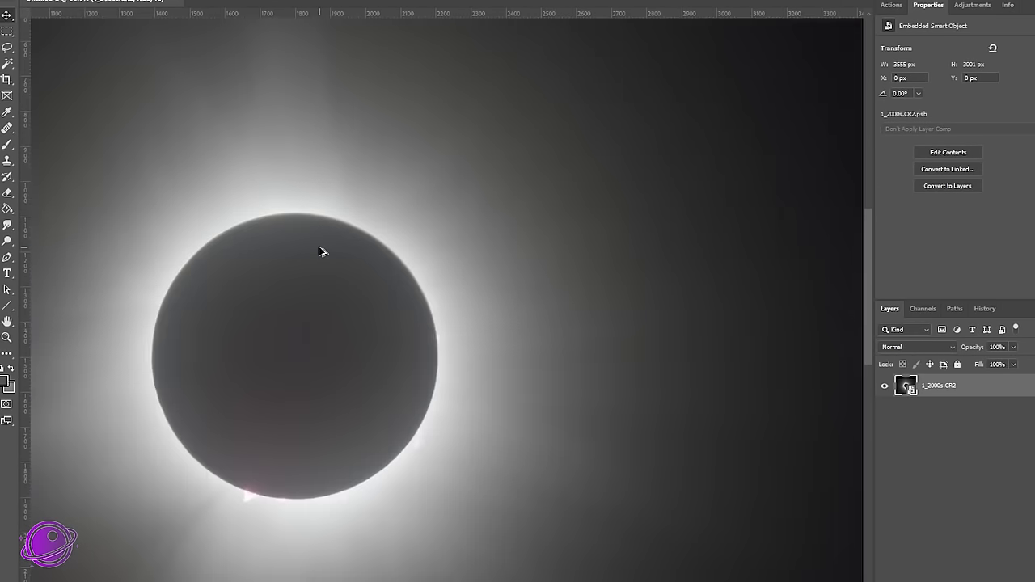
scroll(309, 242, "down", 2)
scroll(309, 243, "down", 2)
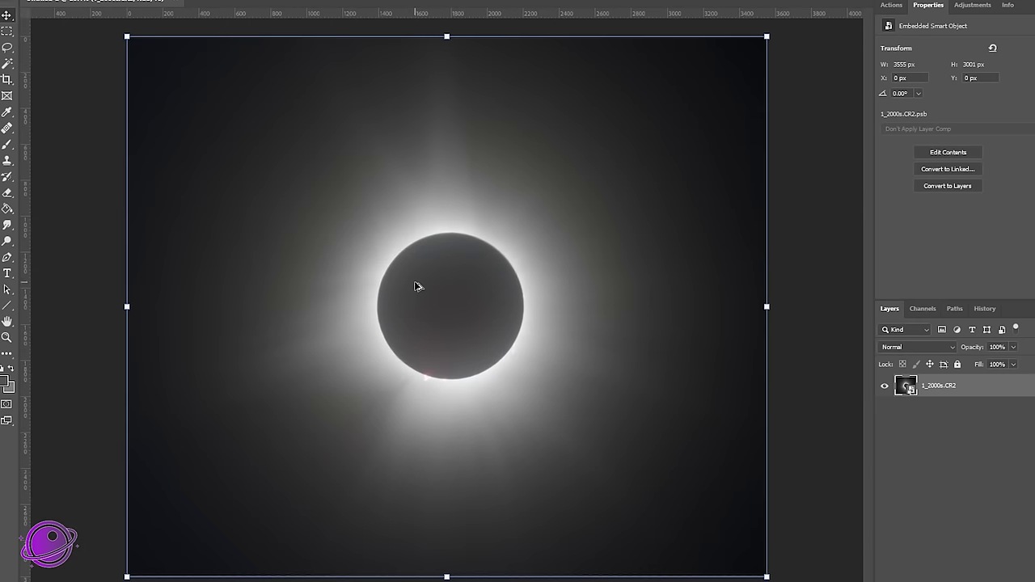
scroll(404, 283, "up", 2)
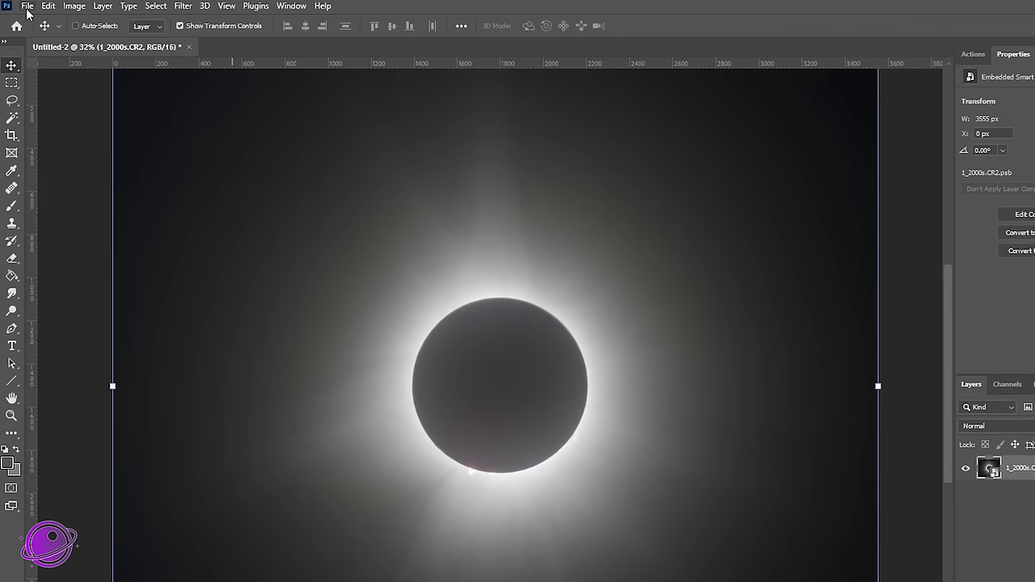
Step: Save the blended composite on the computer as OG.psd in the HDR folder, with Maximize Compatibility enabled
left_click(27, 6)
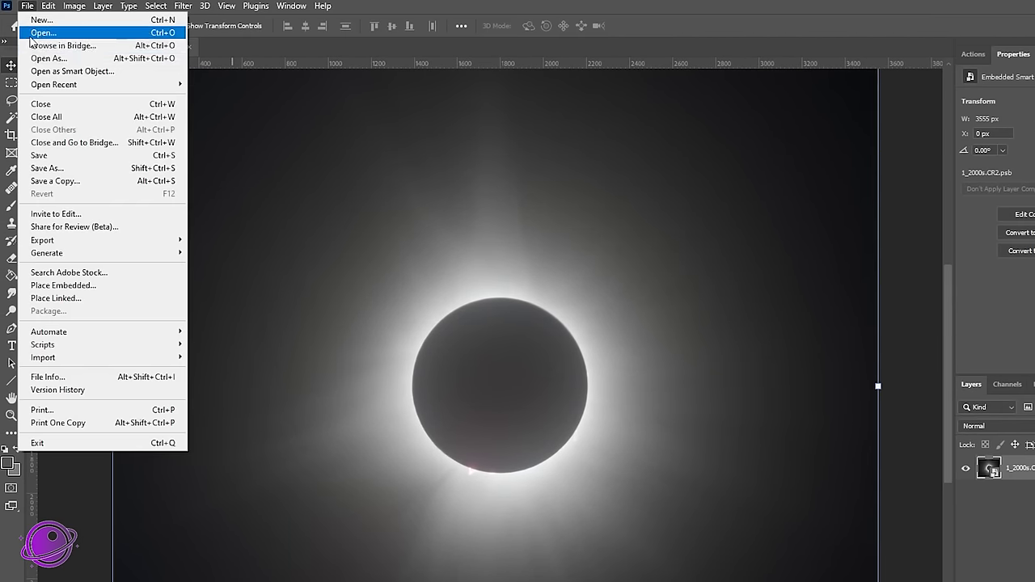
left_click(45, 168)
left_click(374, 564)
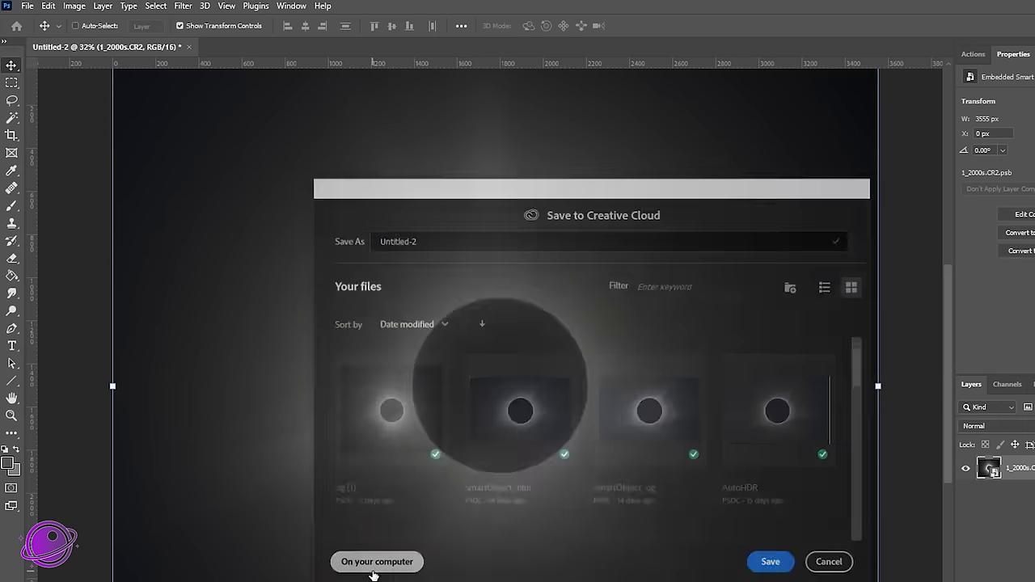
type("HDR")
key("Return")
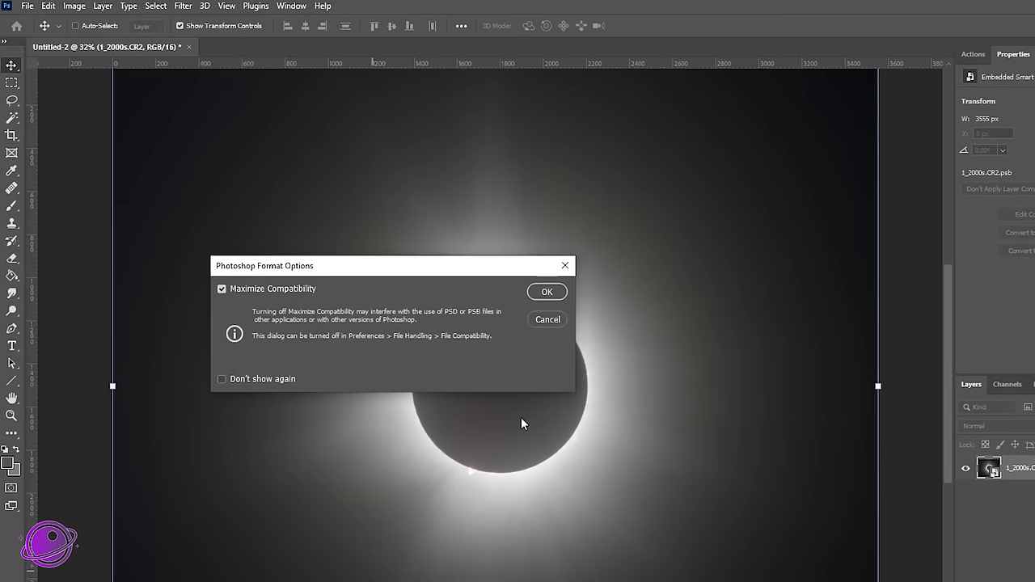
left_click(547, 293)
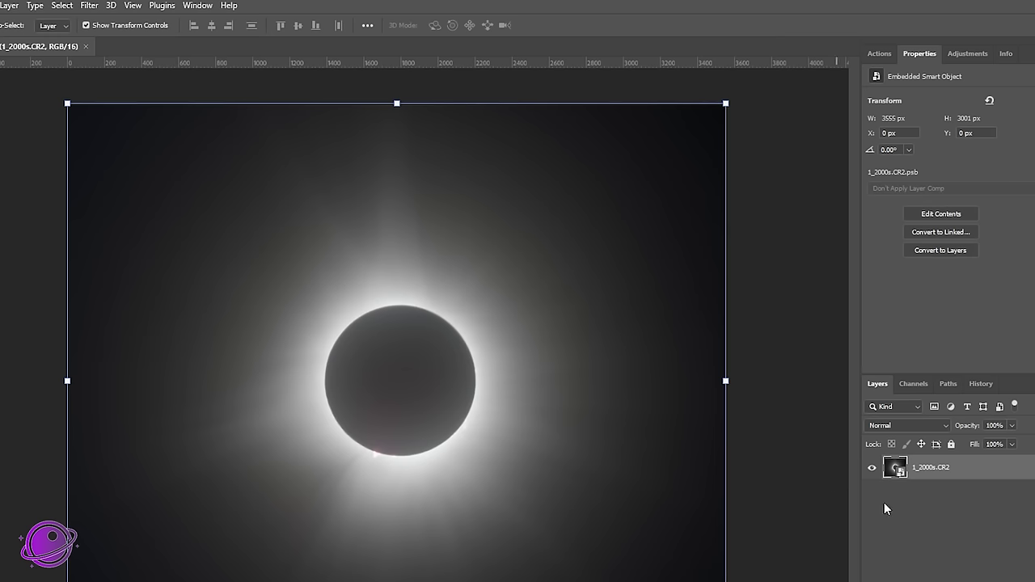
Step: Rasterize the 1_2000s.CR2 smart object into a pixel layer and save the document
right_click(914, 469)
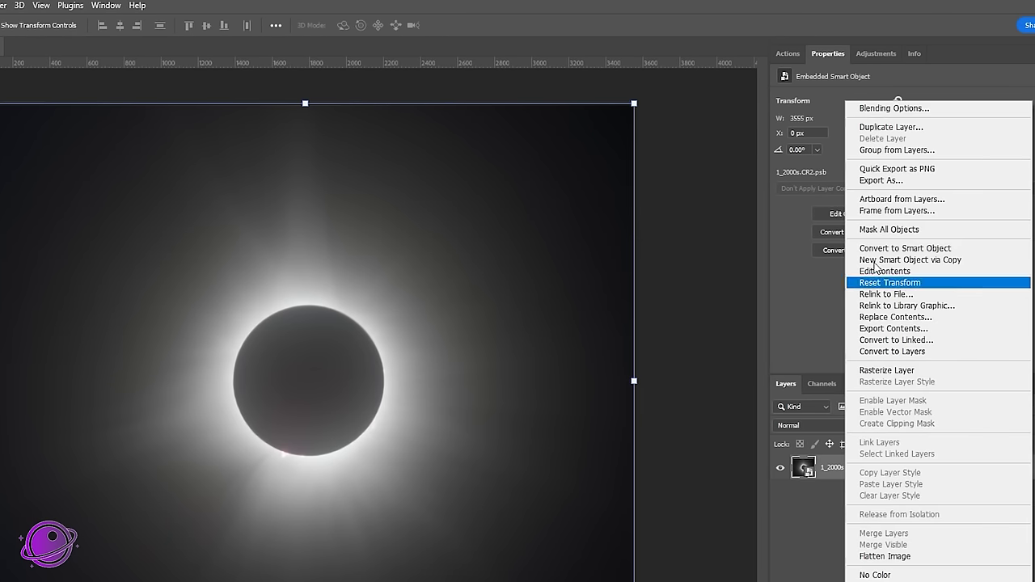
left_click(887, 370)
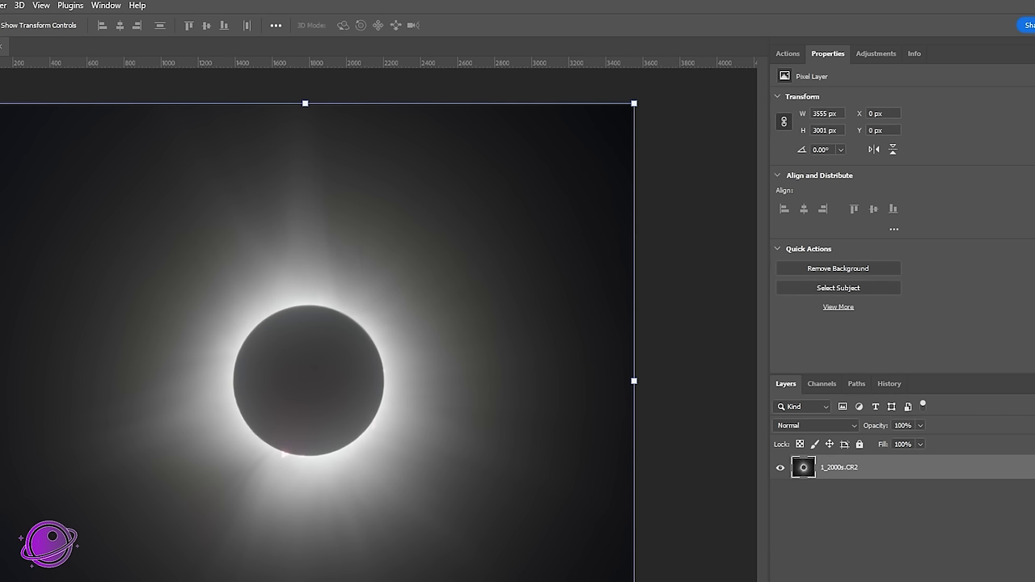
key("ctrl+s")
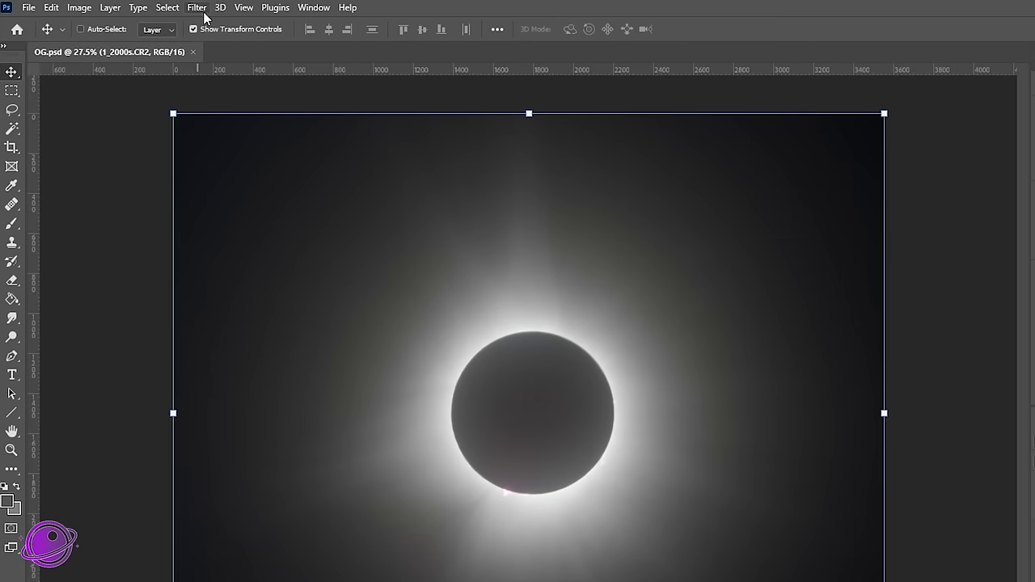
Step: Apply a Radial Blur to the eclipse layer with amount 9, Spin method and Best quality
left_click(202, 10)
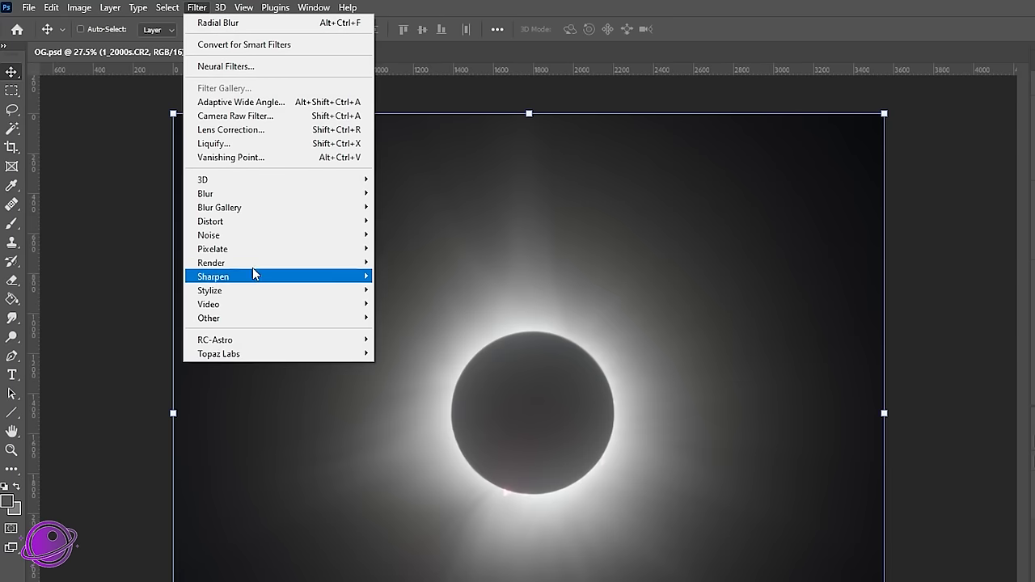
mouse_move(243, 193)
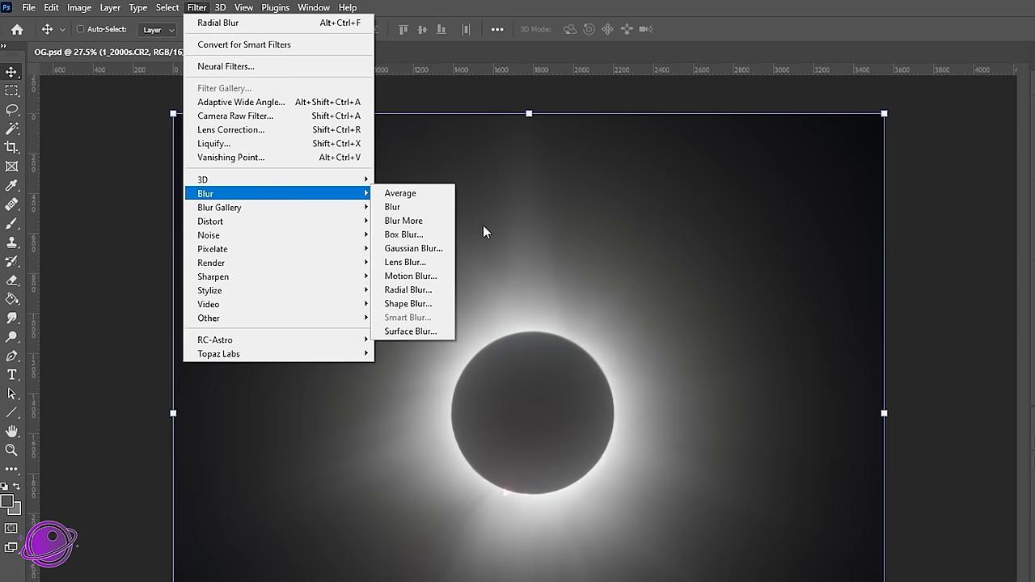
left_click(408, 289)
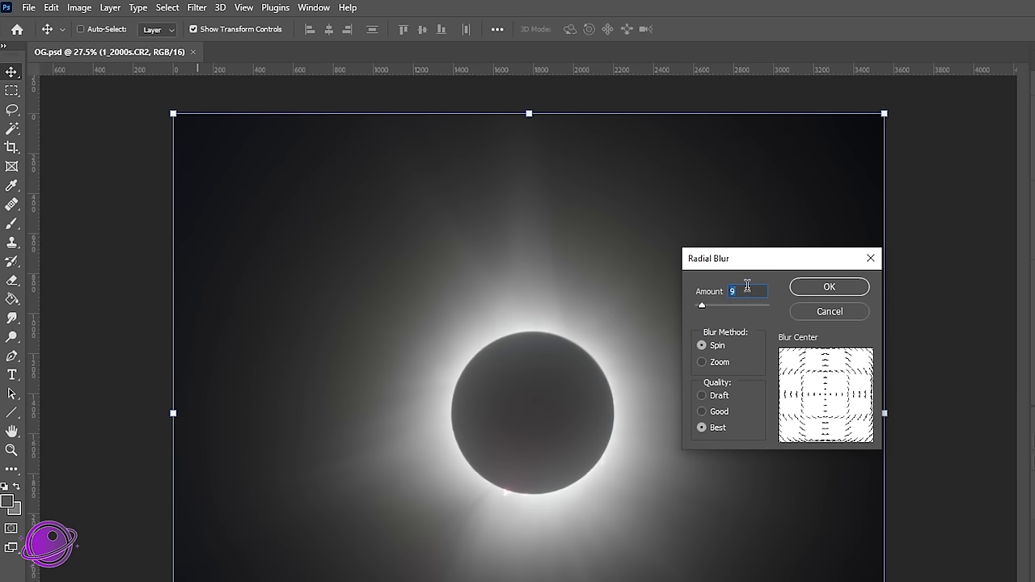
left_click(829, 287)
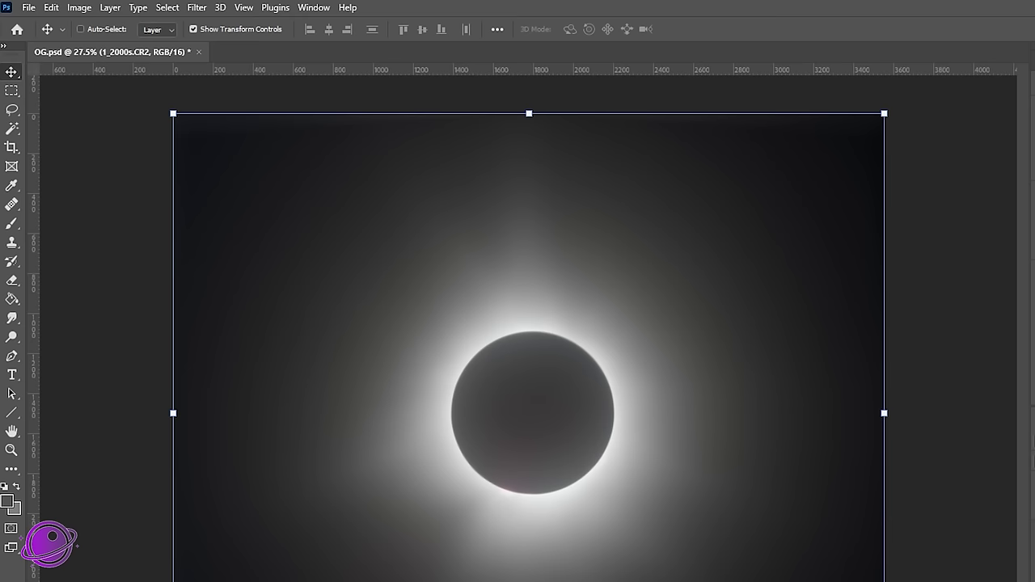
Step: Save the blurred version as a separate Photoshop file named blur in the HDR folder
left_click(28, 8)
left_click(58, 179)
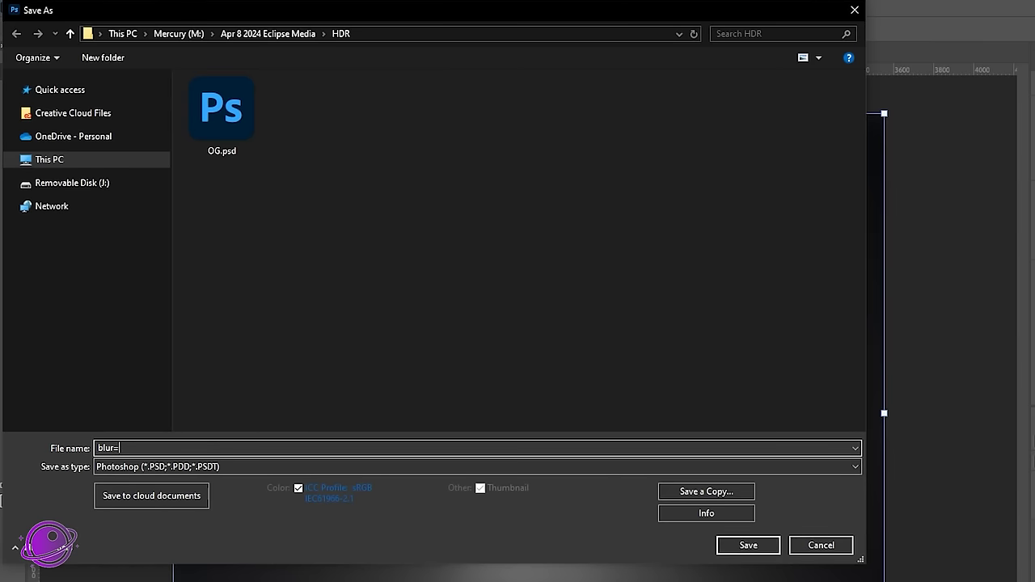
type("blur=")
key("BackSpace")
key("Return")
key("Return")
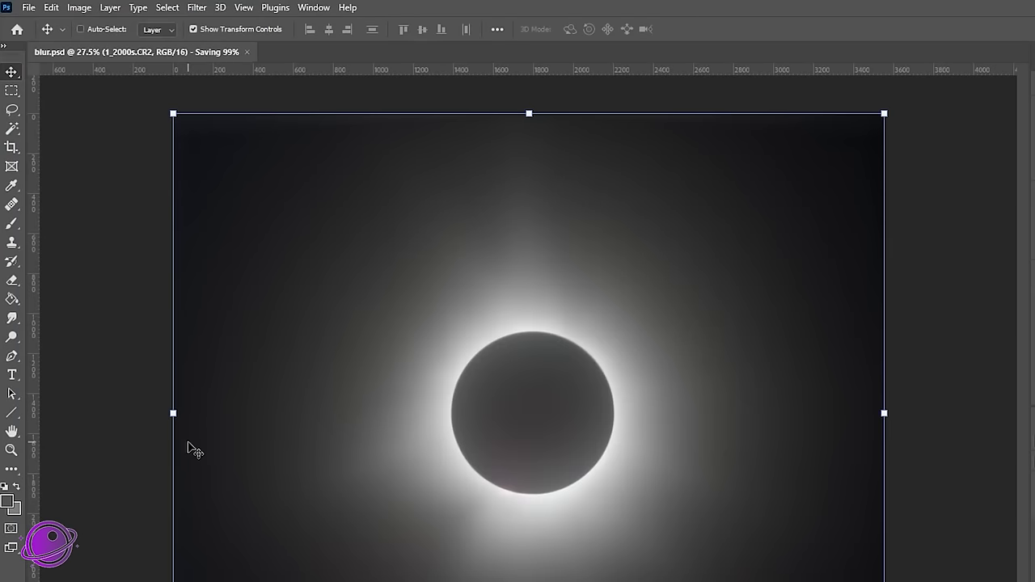
Step: Open the unblurred OG.psd from the HDR folder alongside the blurred document
left_click(29, 7)
left_click(46, 36)
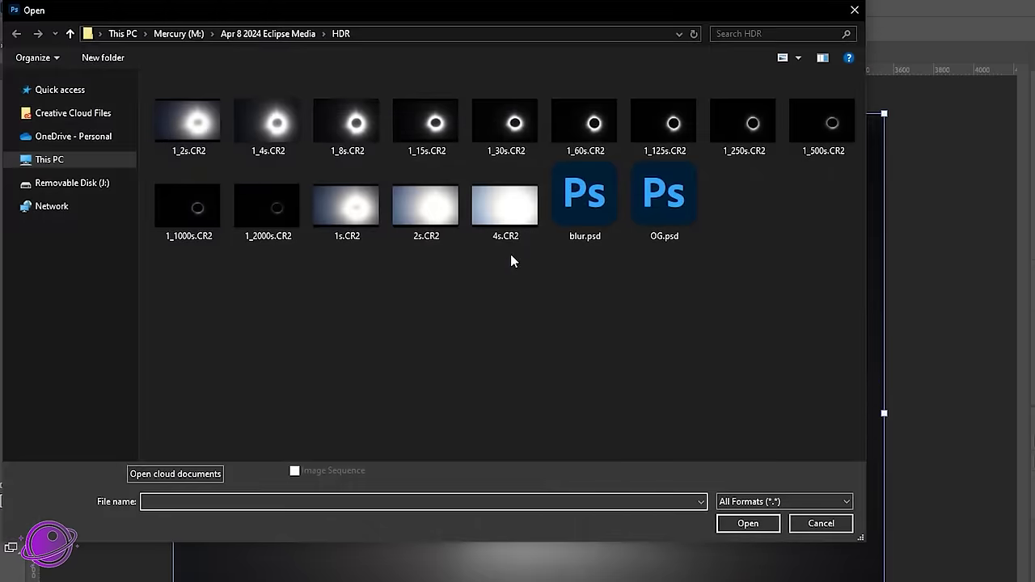
double_click(659, 210)
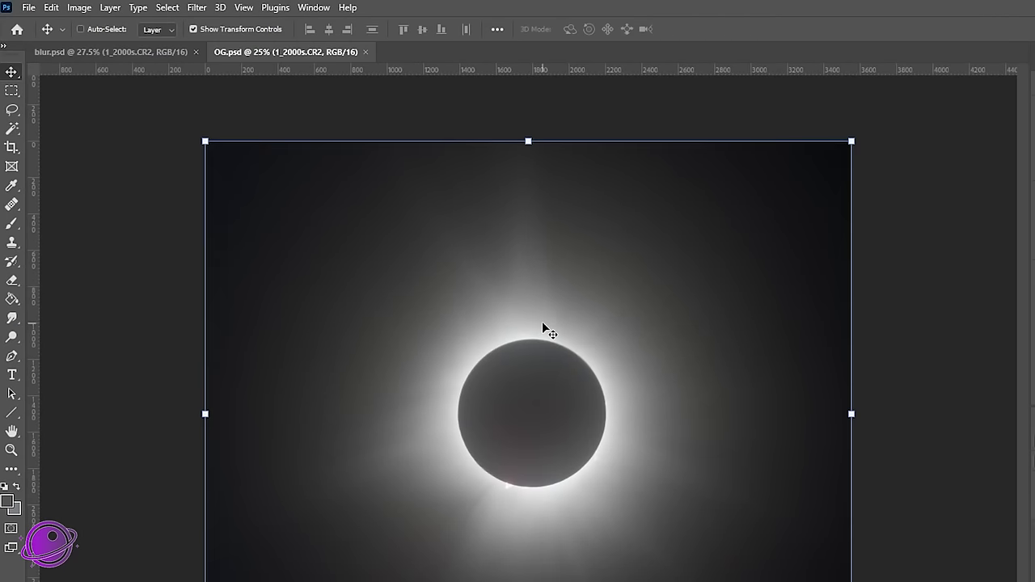
Step: Start Apply Image on OG.psd with blur.psd as the source and Subtract as the blending mode
left_click(78, 8)
left_click(104, 221)
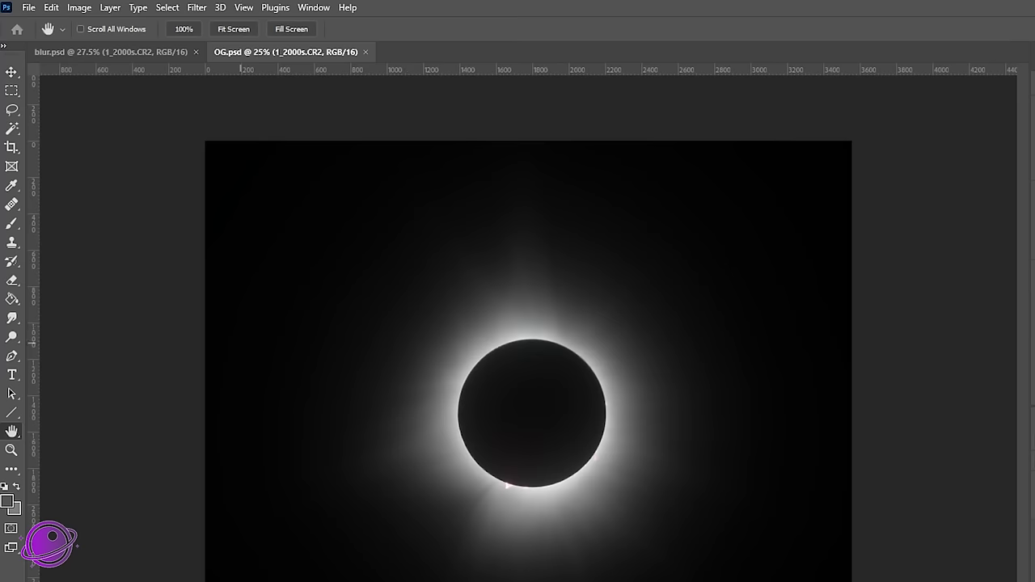
left_click_drag(463, 276, 790, 235)
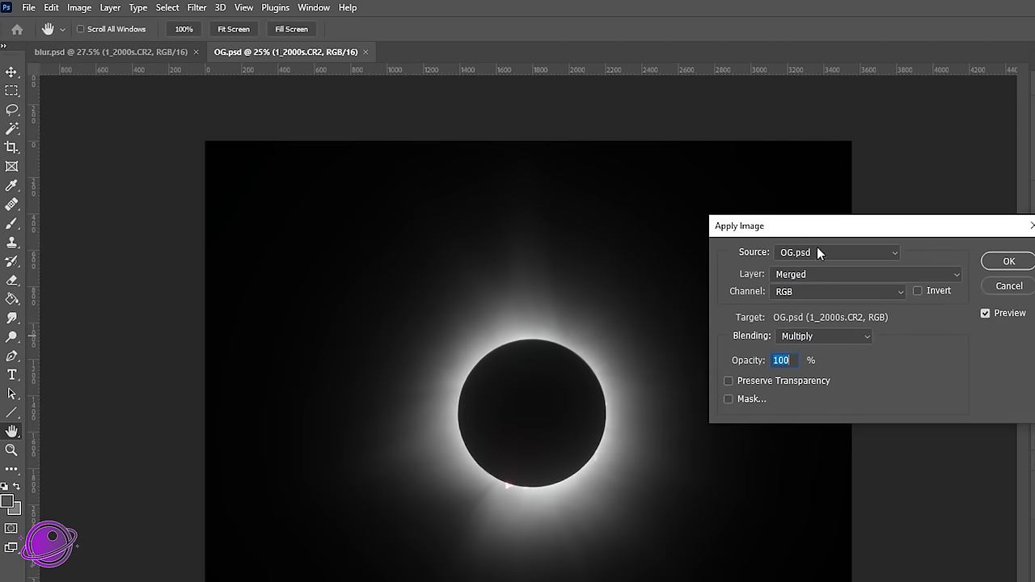
left_click(855, 254)
left_click(834, 275)
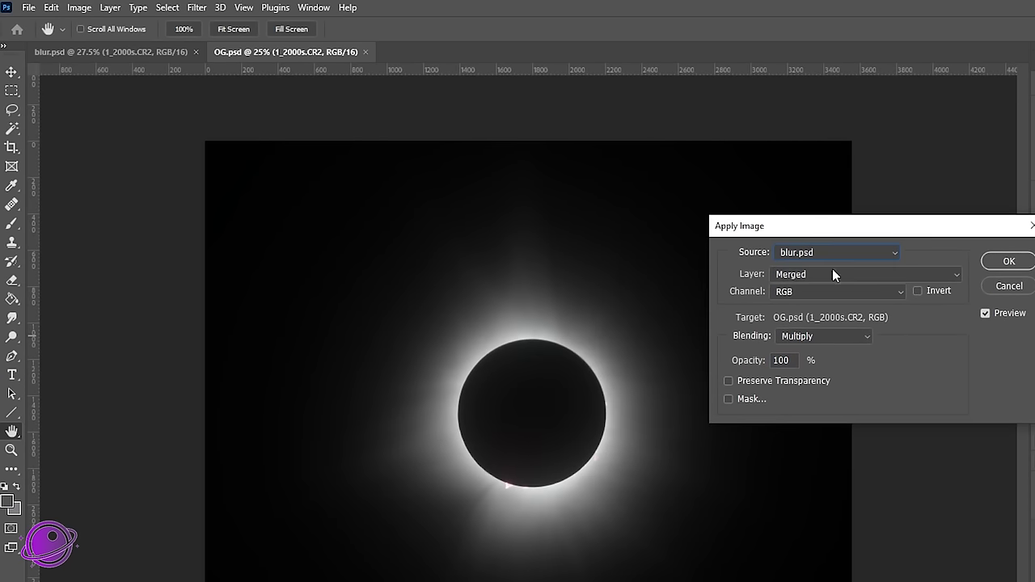
left_click(807, 281)
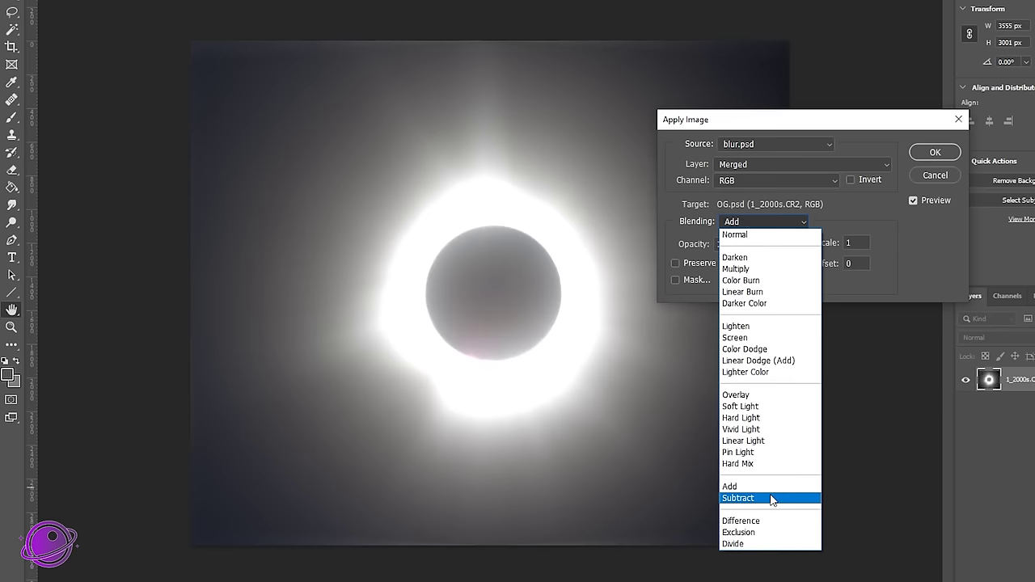
left_click(770, 499)
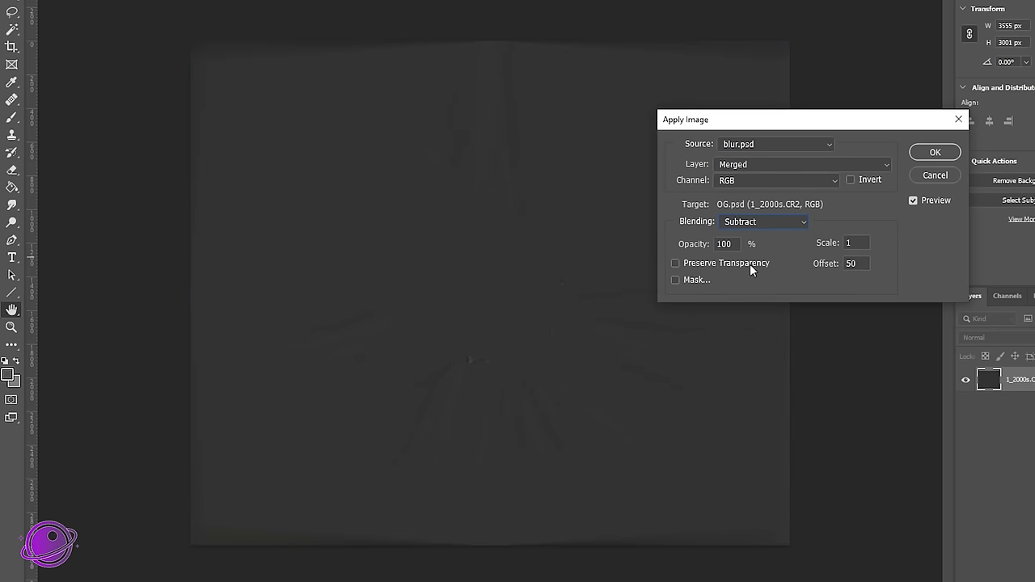
Step: Set the subtraction's offset to 50 with a scale of 1, and apply it to the image
left_click(838, 264)
type("40")
key("BackSpace")
type("50")
left_click_drag(782, 120, 761, 107)
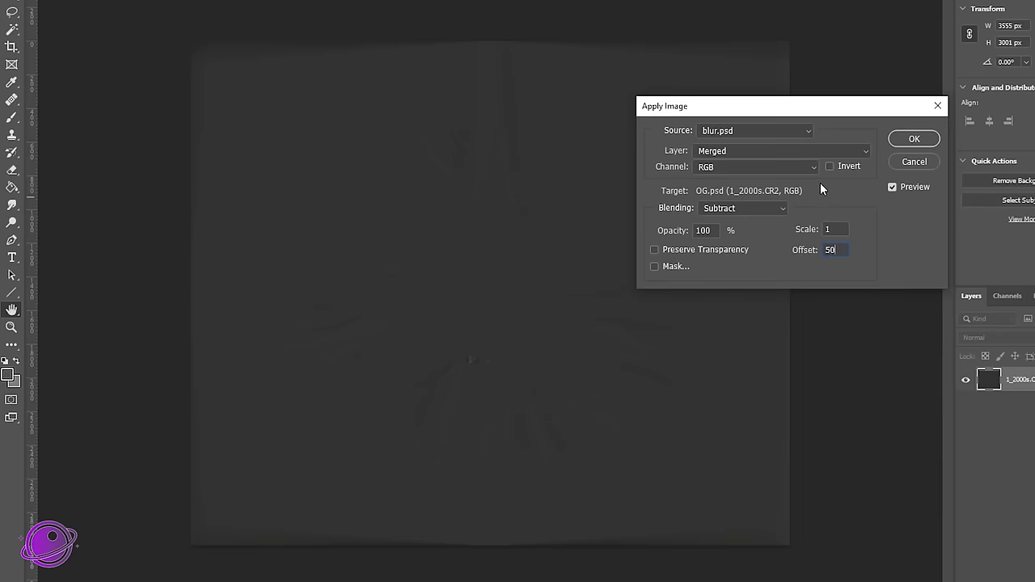
left_click(842, 228)
left_click(847, 253)
left_click(911, 139)
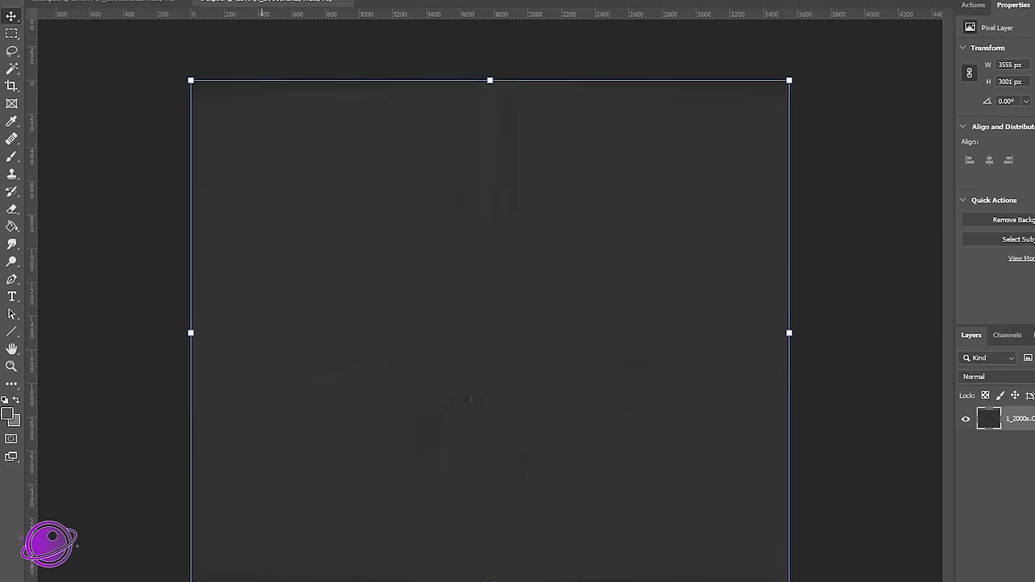
Step: Save the subtracted result as a separate Photoshop file named subtracted in the HDR folder, keeping maximum compatibility
left_click(27, 6)
left_click(49, 168)
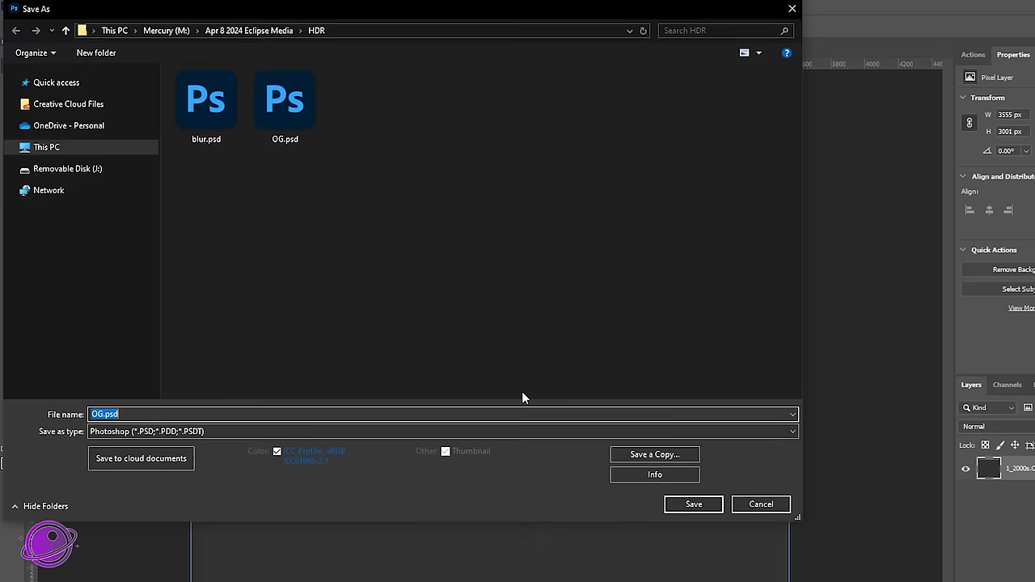
type("subtracted")
key("Return")
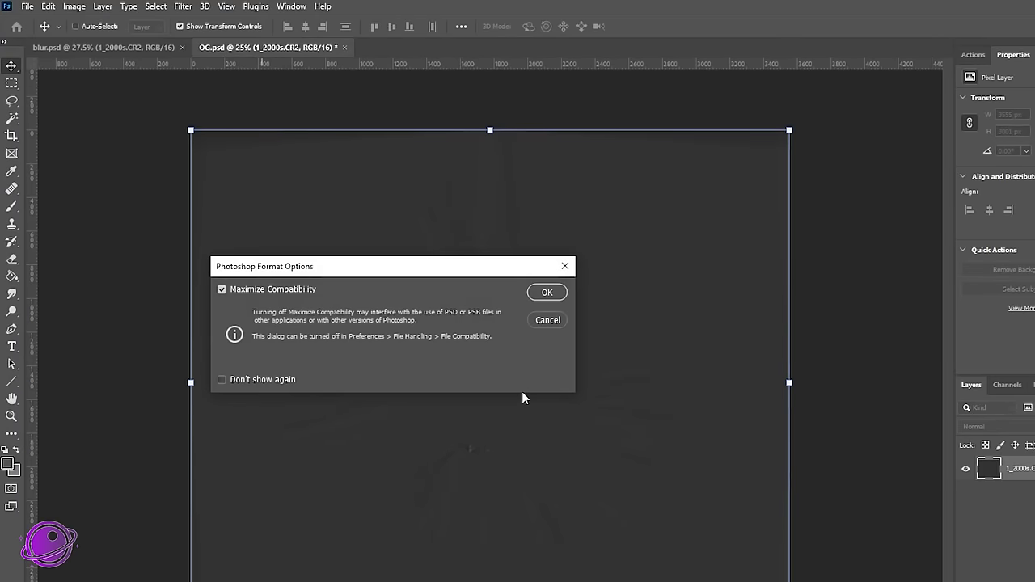
key("Return")
Step: Reopen the original OG.psd from the HDR folder alongside the subtracted document
left_click(30, 8)
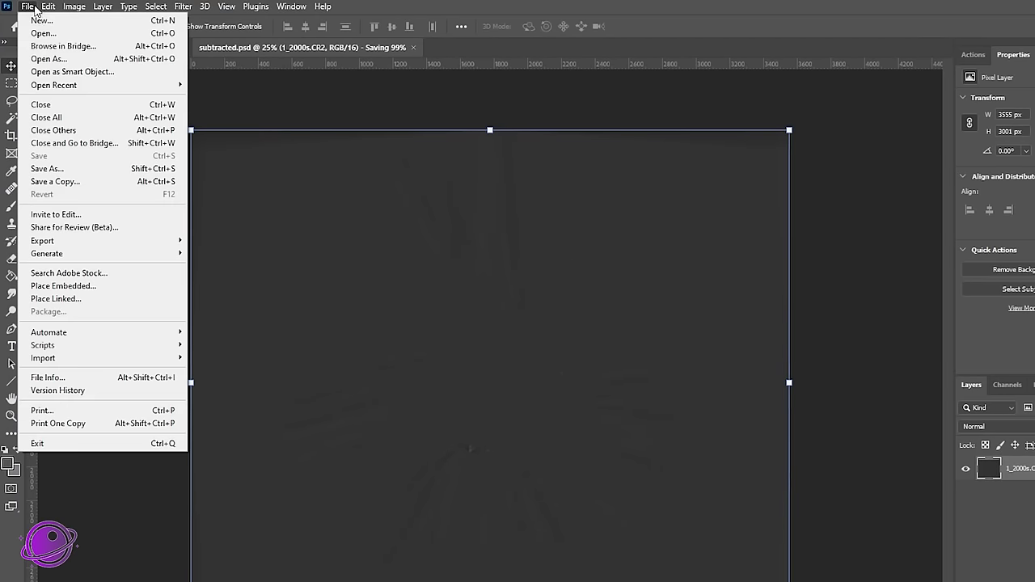
left_click(43, 34)
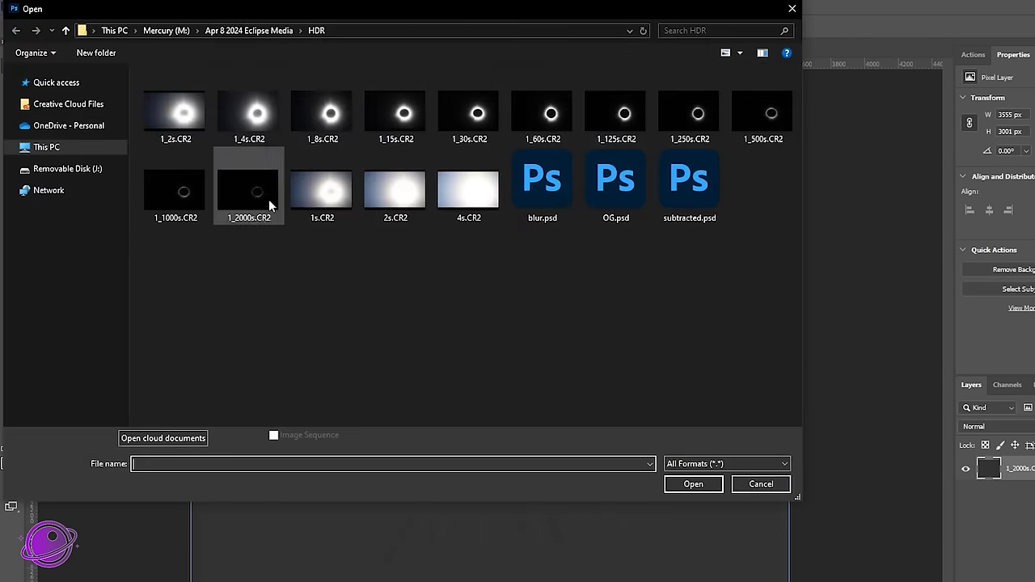
double_click(627, 217)
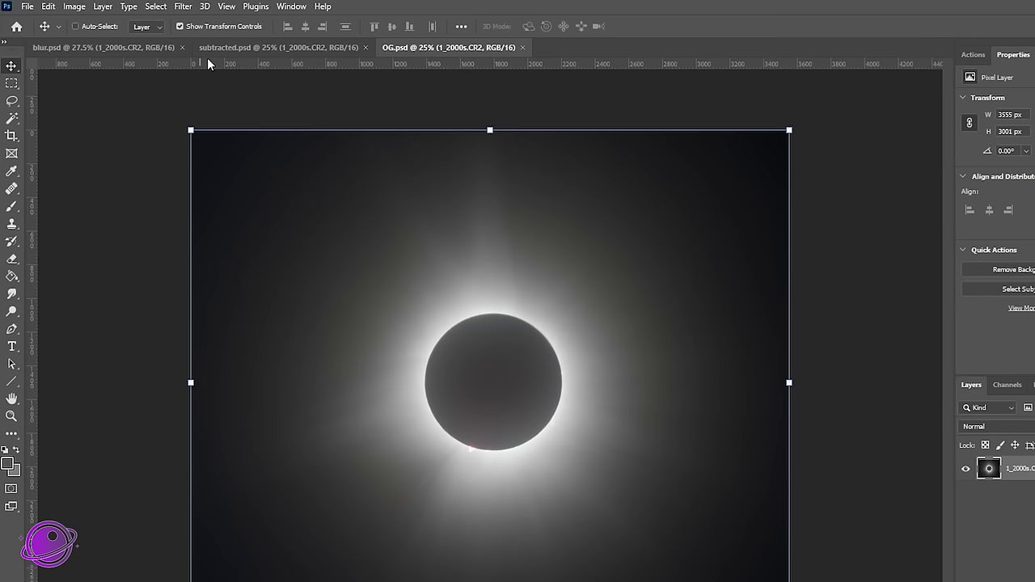
Step: Apply subtracted.psd onto OG.psd with Apply Image, using Multiply blending at 100% opacity
left_click(74, 6)
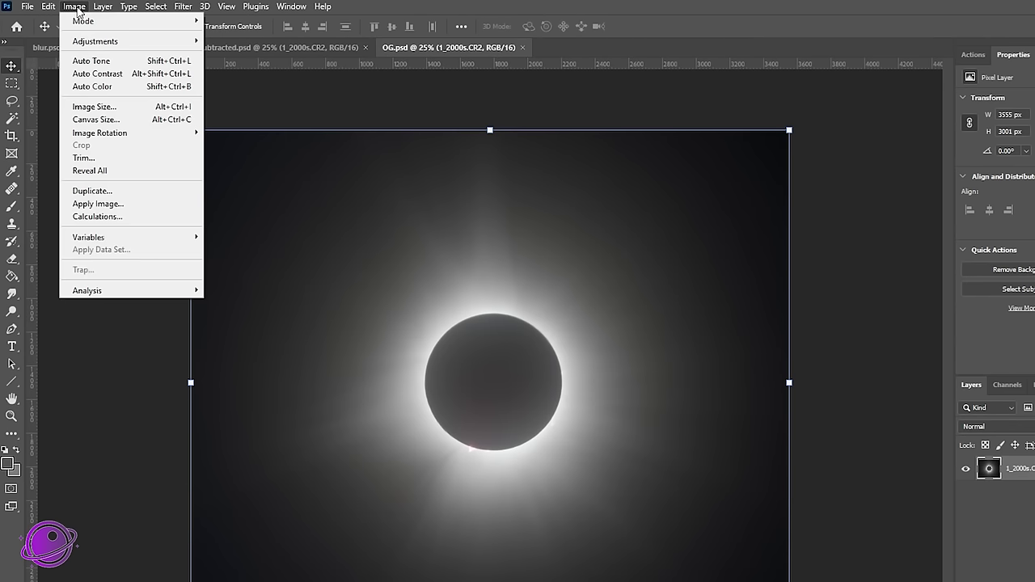
left_click(113, 207)
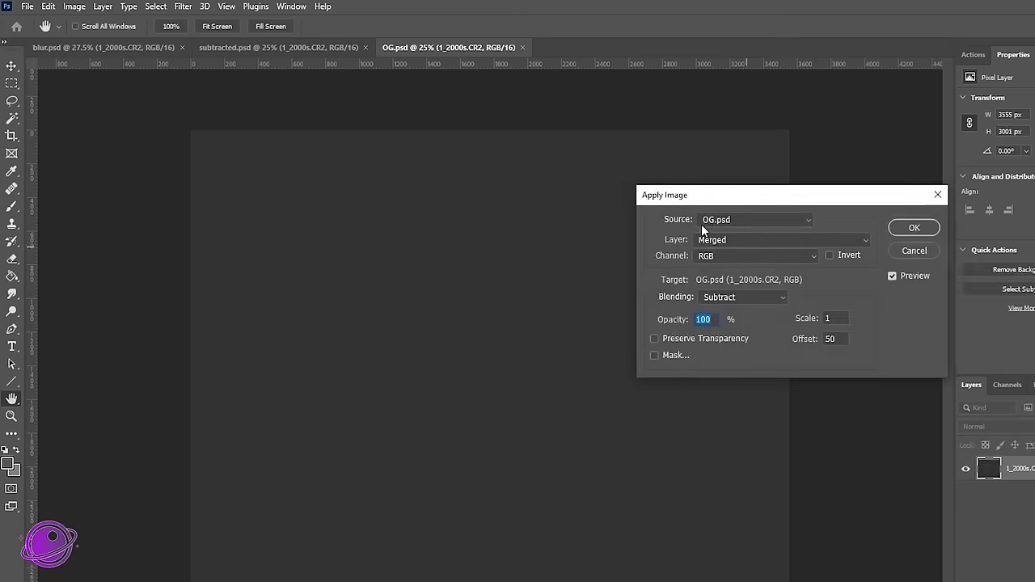
left_click(705, 221)
left_click(727, 243)
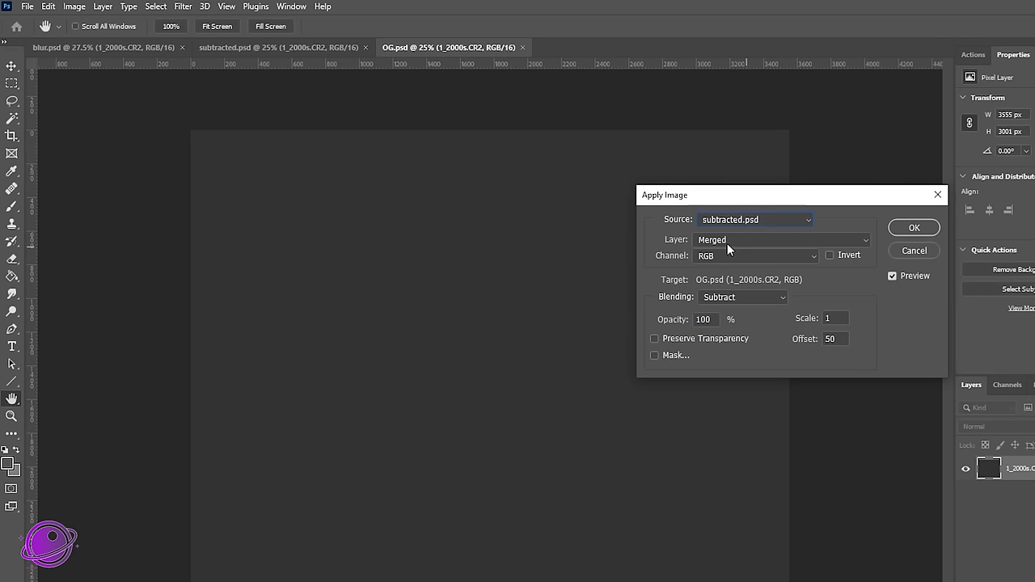
left_click(733, 297)
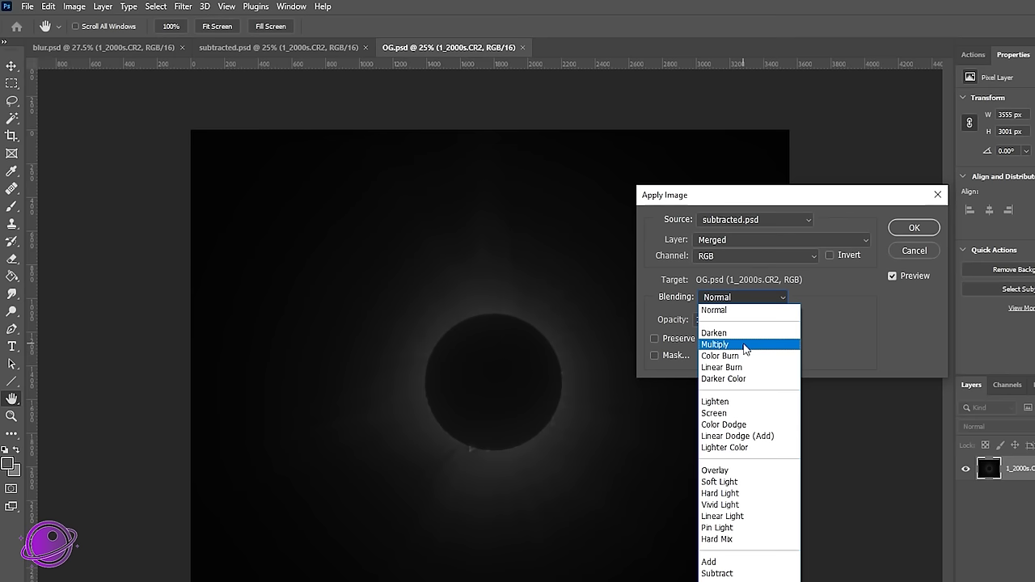
left_click(746, 346)
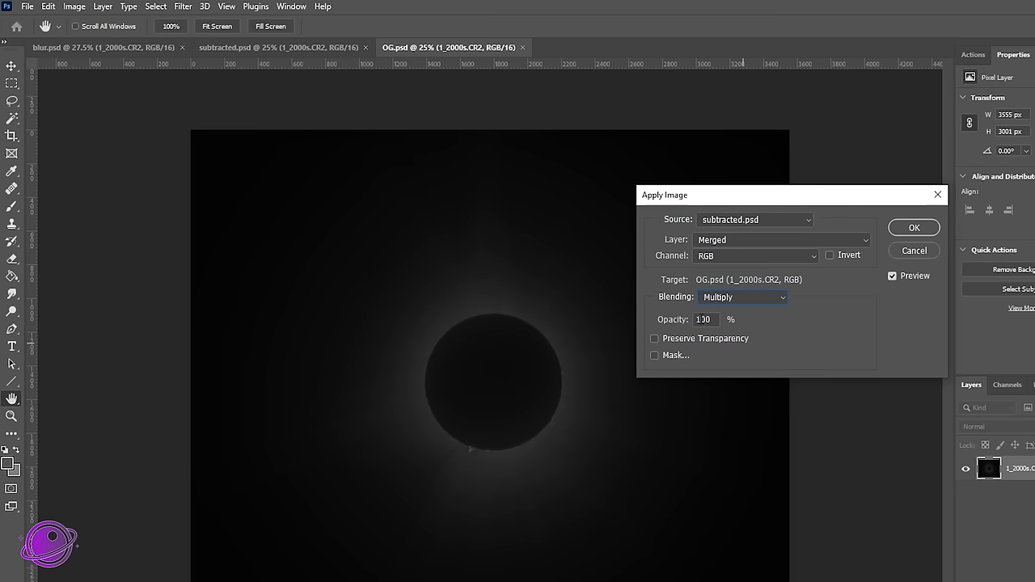
left_click(915, 229)
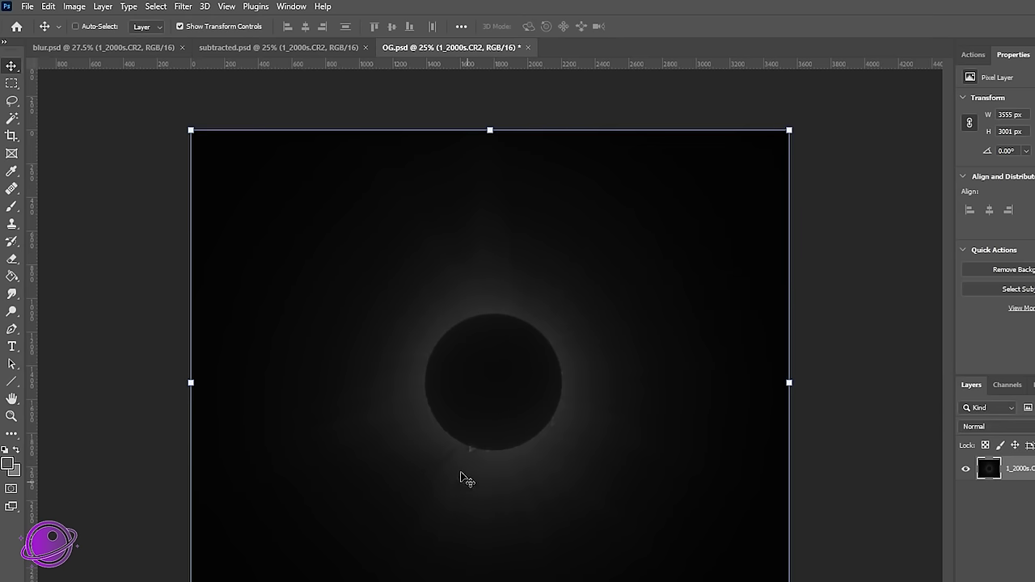
Step: With the Camera Raw Filter, set Exposure to +2.50, Contrast +15, Highlights +16, Shadows +13, Whites +12 and Blacks +22
scroll(471, 469, "up", 2)
scroll(453, 481, "up", 3)
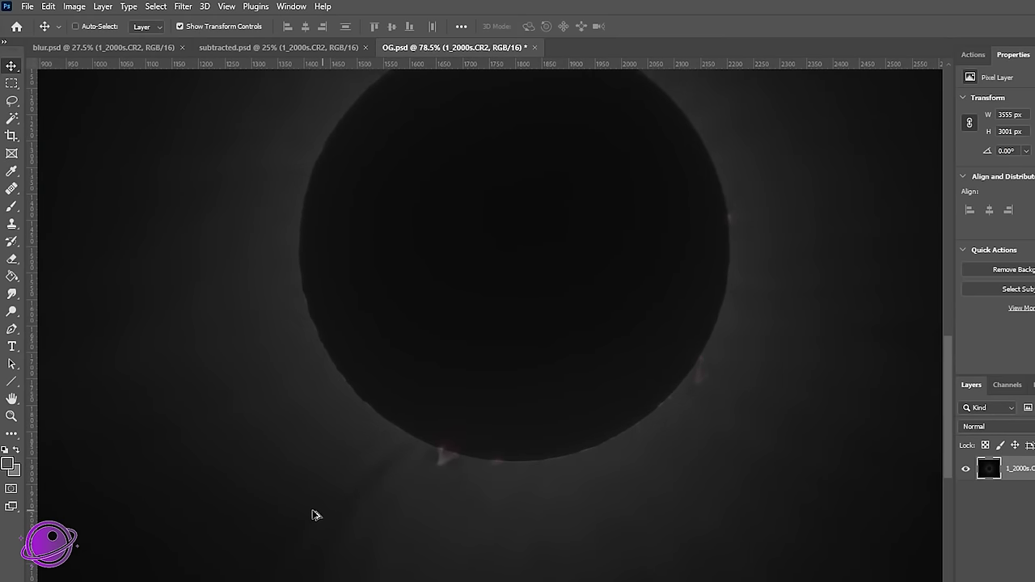
scroll(518, 469, "up", 4)
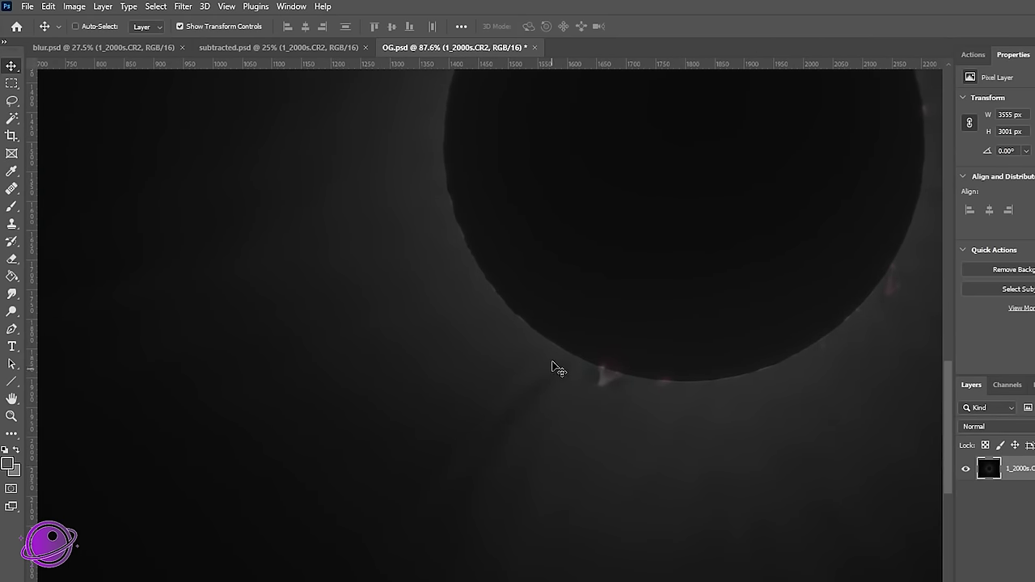
scroll(431, 269, "up", 6)
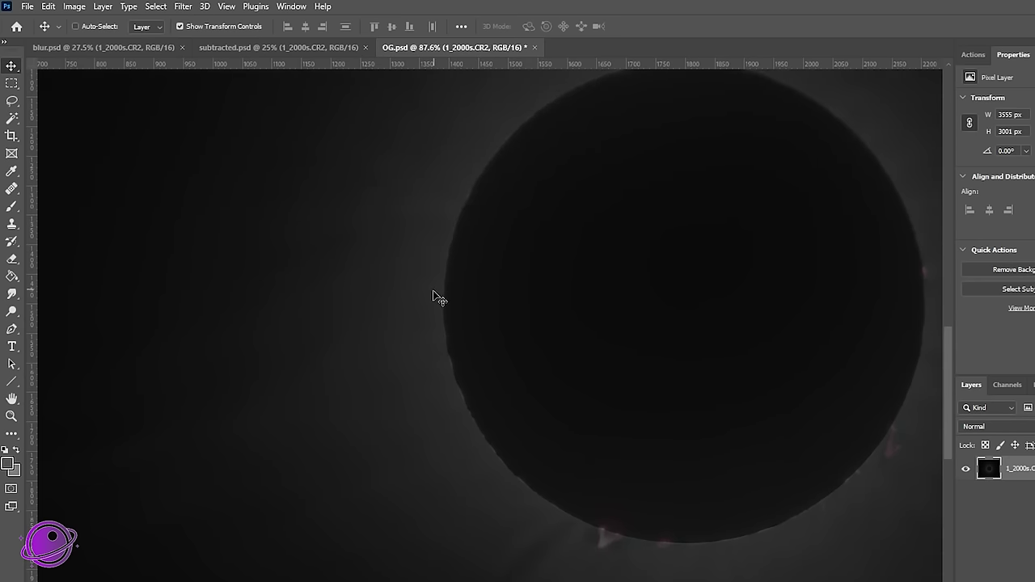
scroll(626, 266, "down", 5)
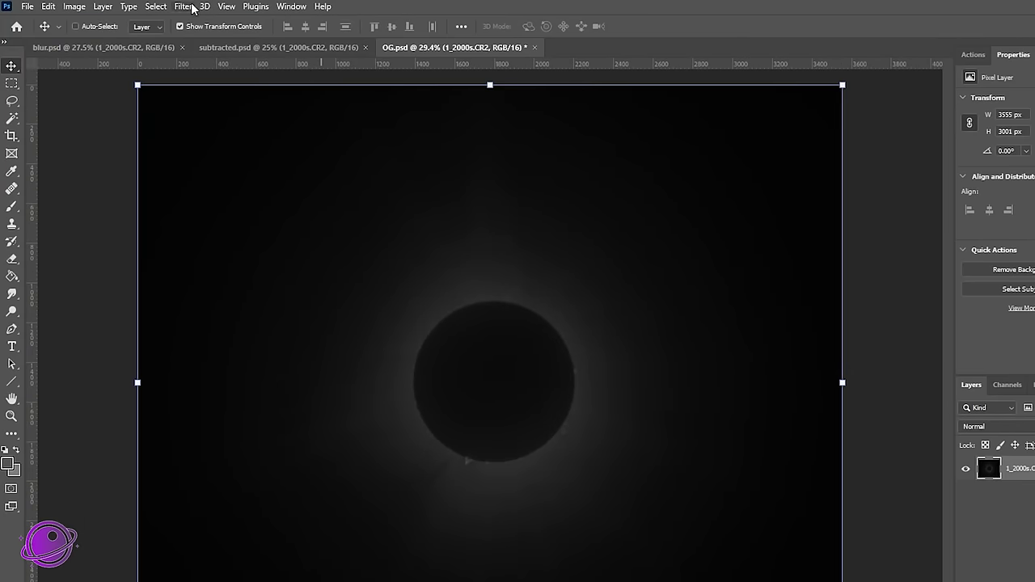
left_click(192, 6)
left_click(234, 109)
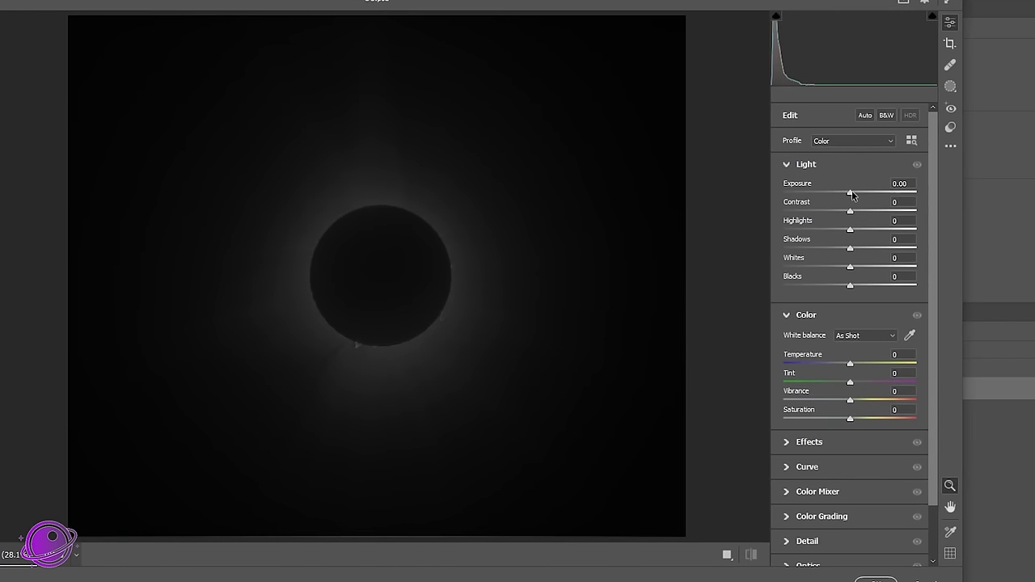
left_click_drag(851, 191, 884, 197)
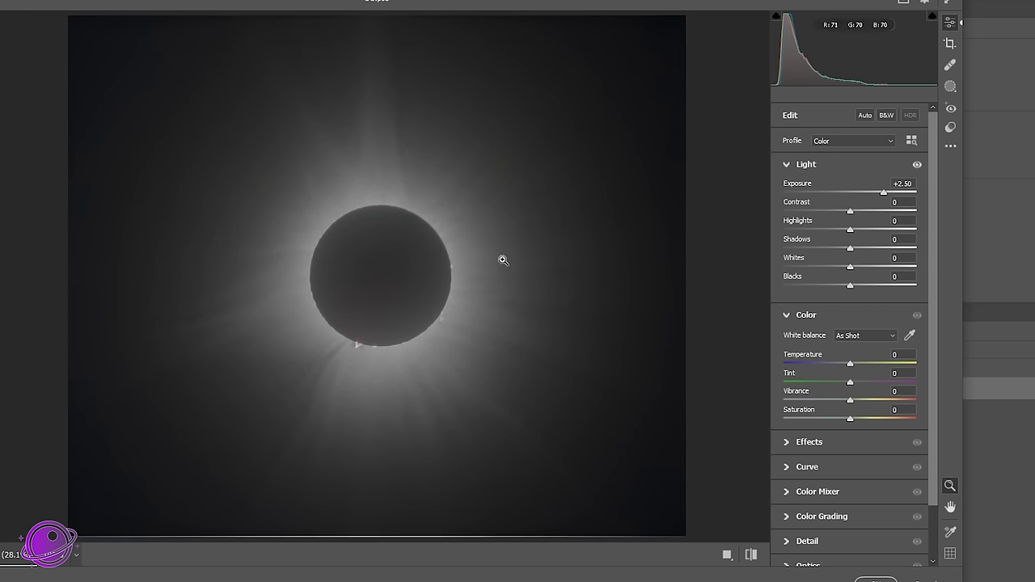
left_click_drag(853, 215, 859, 269)
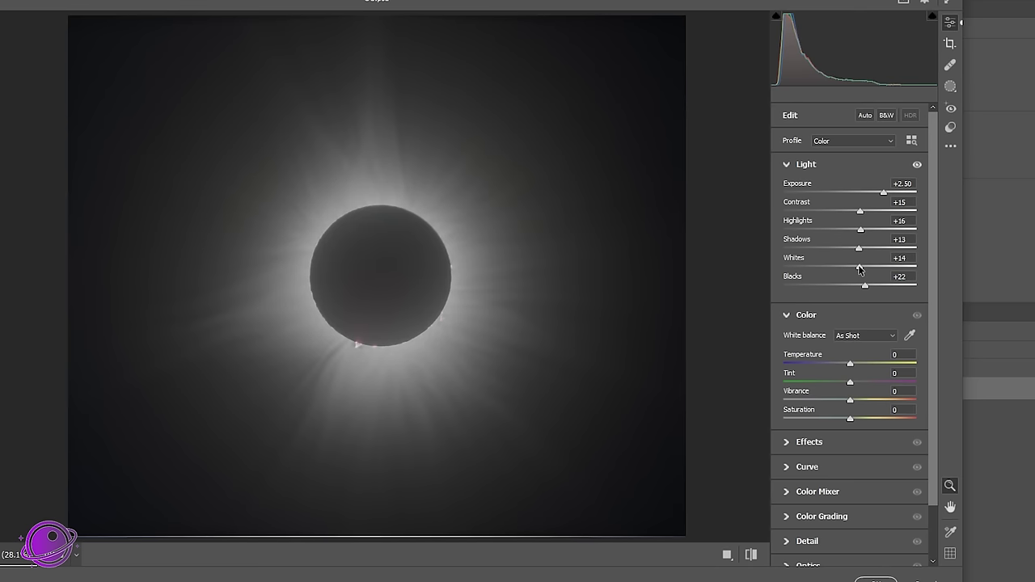
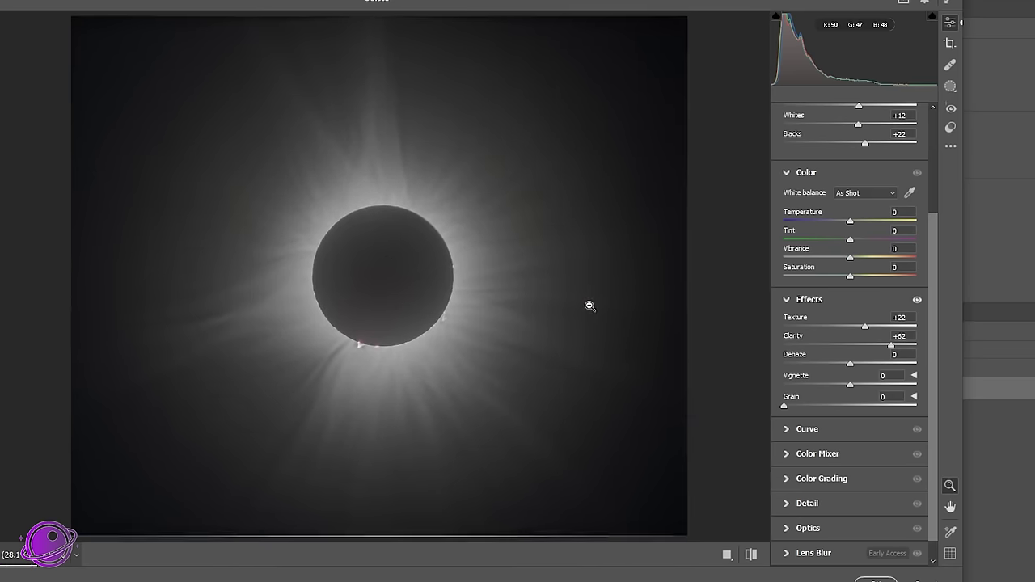
Step: Set the Detail noise reduction to 10 while viewing the corona near the Moon's upper edge up close
left_click(423, 277, "alt")
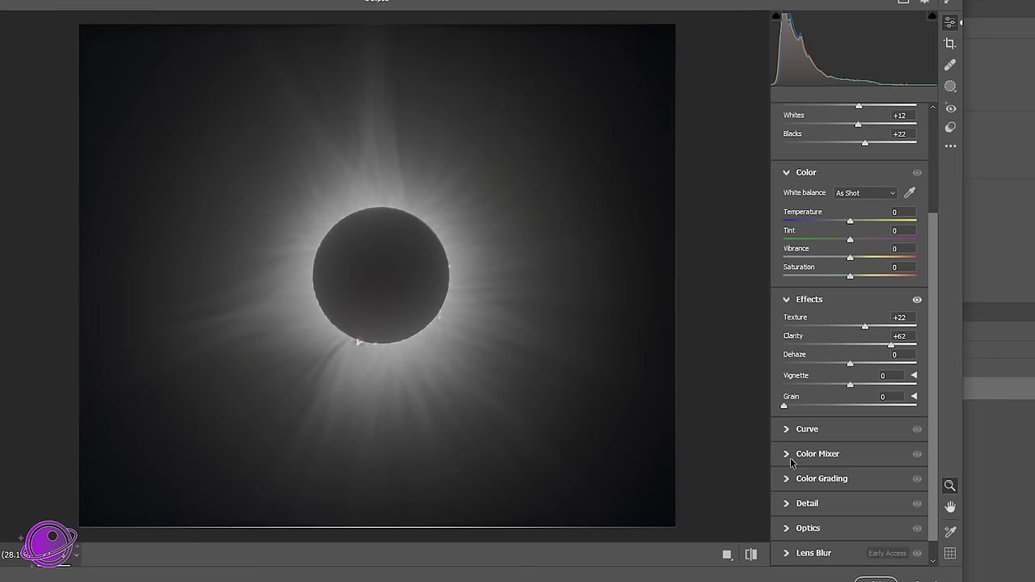
left_click(787, 506)
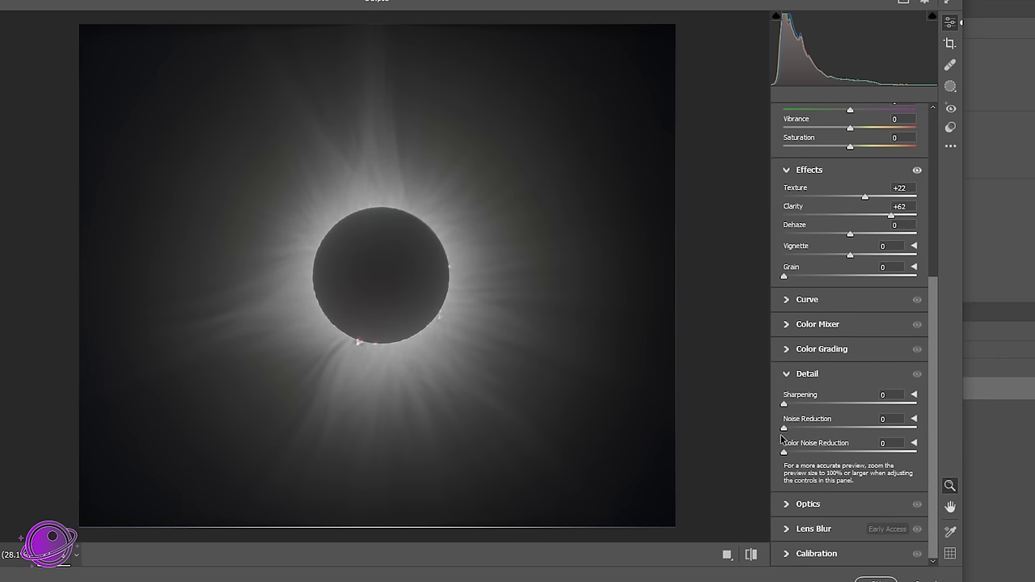
left_click(417, 194)
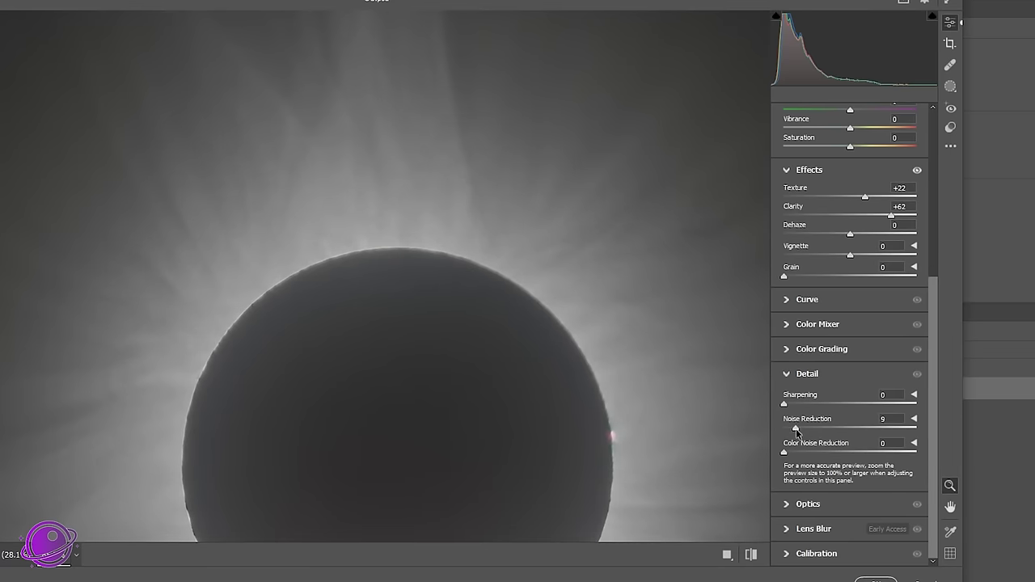
left_click_drag(797, 433, 802, 433)
Step: Compare the corona and the Moon's edge with the Detail adjustments switched off and on at different magnifications
left_click(917, 375)
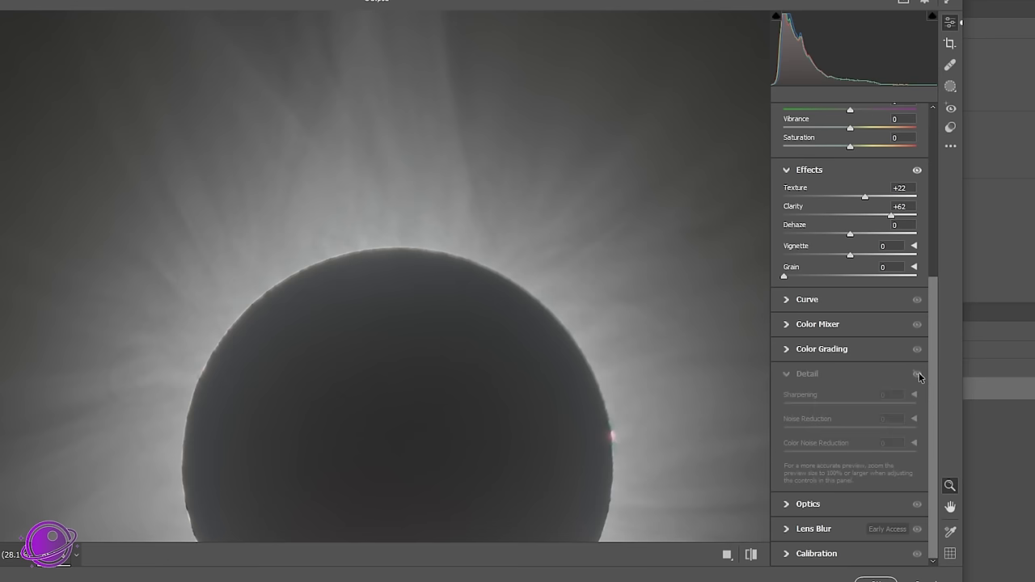
left_click(917, 375)
left_click(917, 374)
left_click(917, 375)
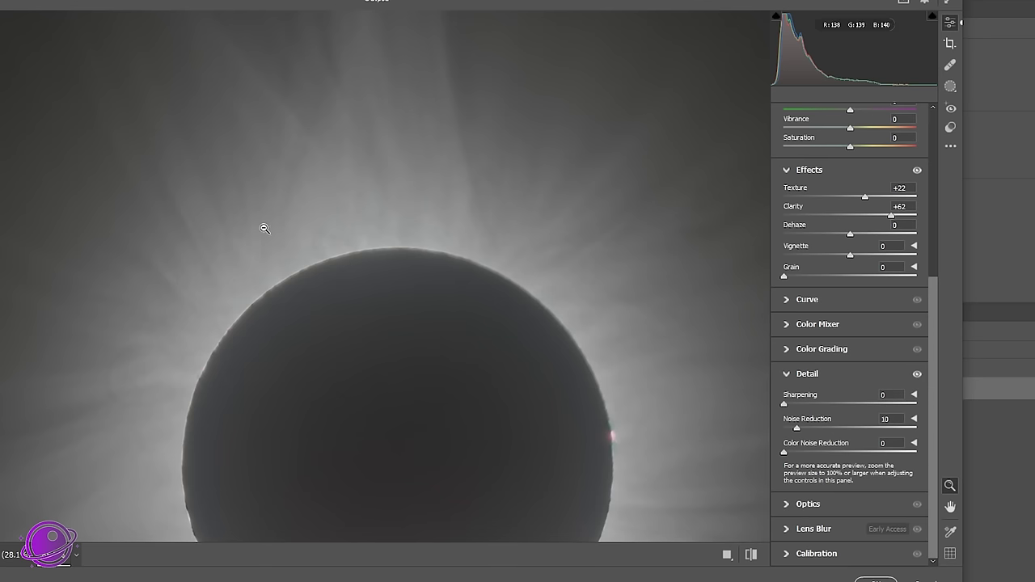
left_click_drag(261, 224, 327, 227)
left_click(917, 402)
left_click(917, 402)
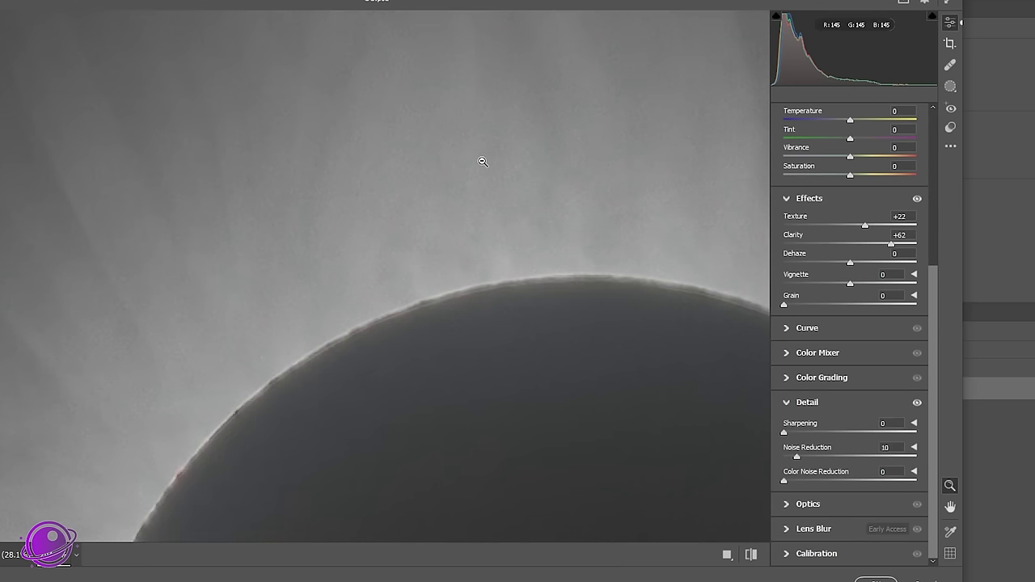
left_click(482, 159, "alt")
mouse_move(353, 347)
left_mouse_down()
mouse_move(442, 358)
mouse_move(363, 351)
left_mouse_up()
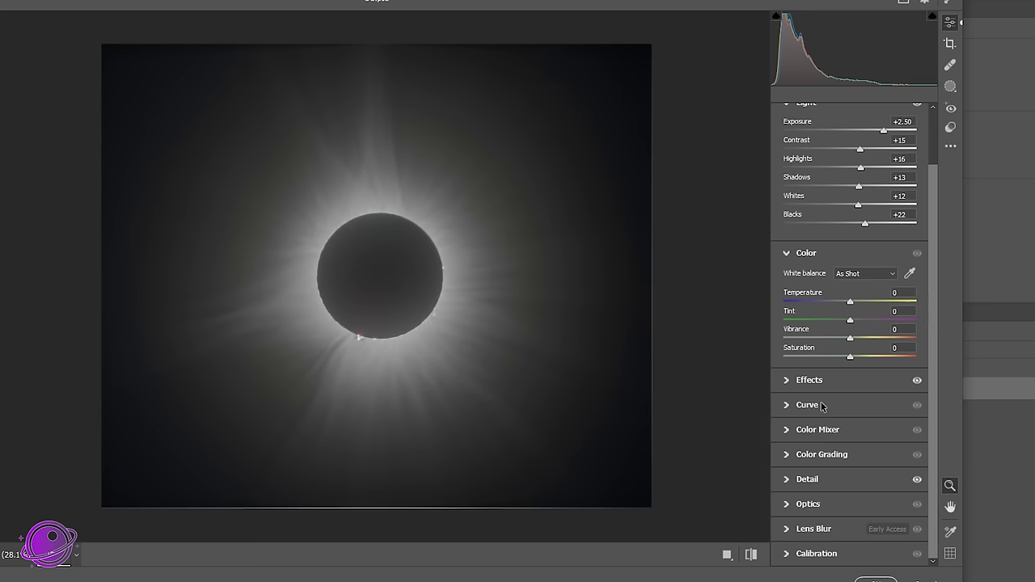
Step: Cool the eclipse image's white balance by setting Temperature to -9
key("ctrl+0")
scroll(816, 416, "up", 8)
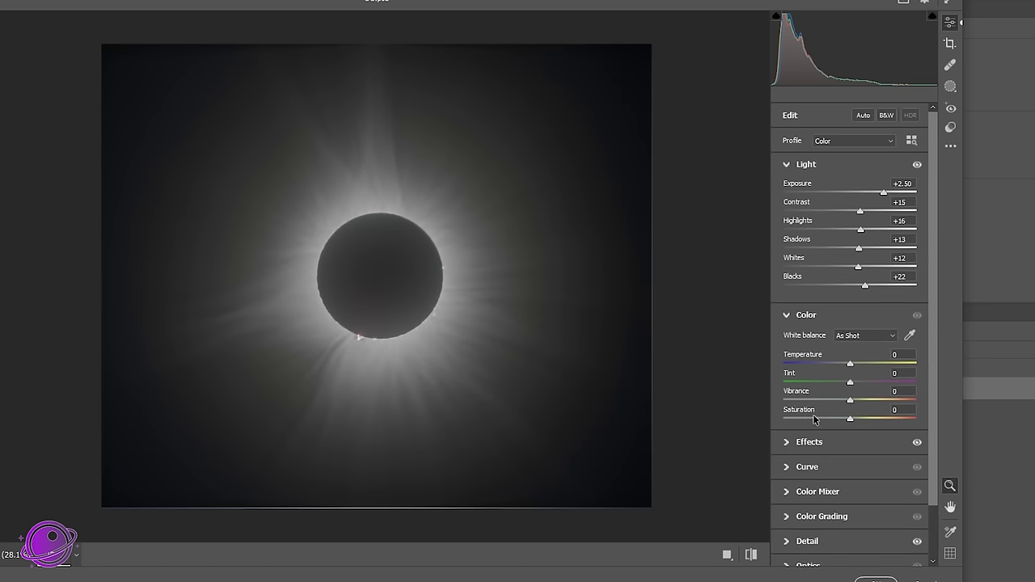
left_click(789, 166)
left_click(788, 167)
left_click_drag(850, 365, 844, 365)
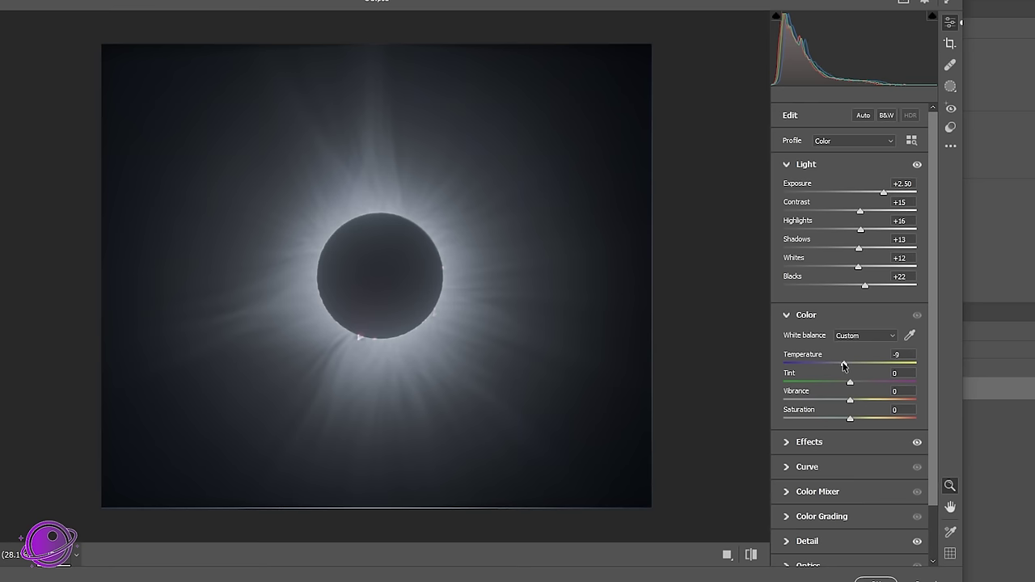
Step: Check the corona and prominences up close, and raise the image's Saturation to +7
left_click(274, 267)
left_click(281, 268)
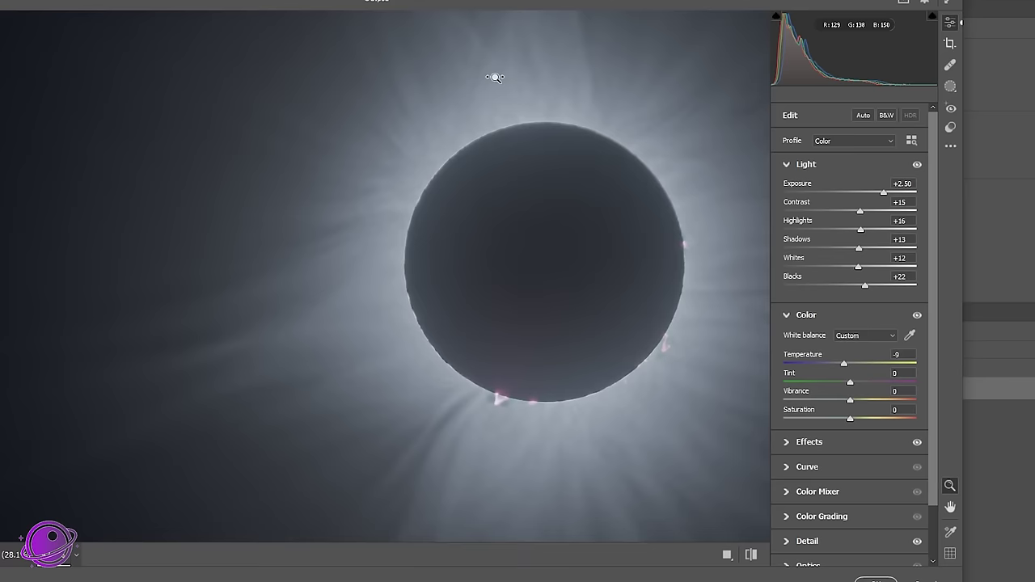
left_click(492, 75, "alt")
left_click_drag(485, 78, 446, 143)
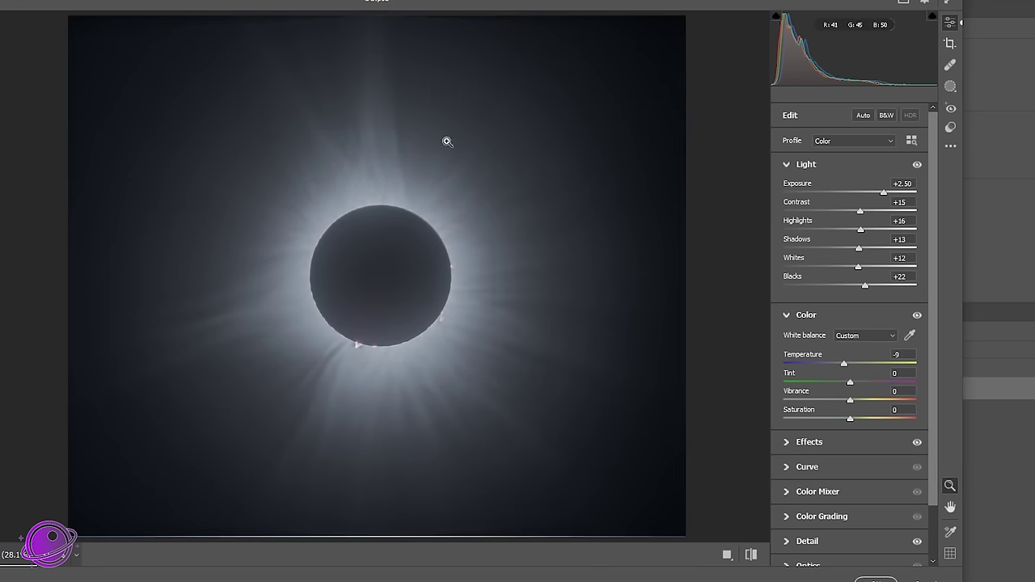
mouse_move(850, 419)
left_mouse_down()
mouse_move(867, 421)
mouse_move(854, 417)
left_mouse_up()
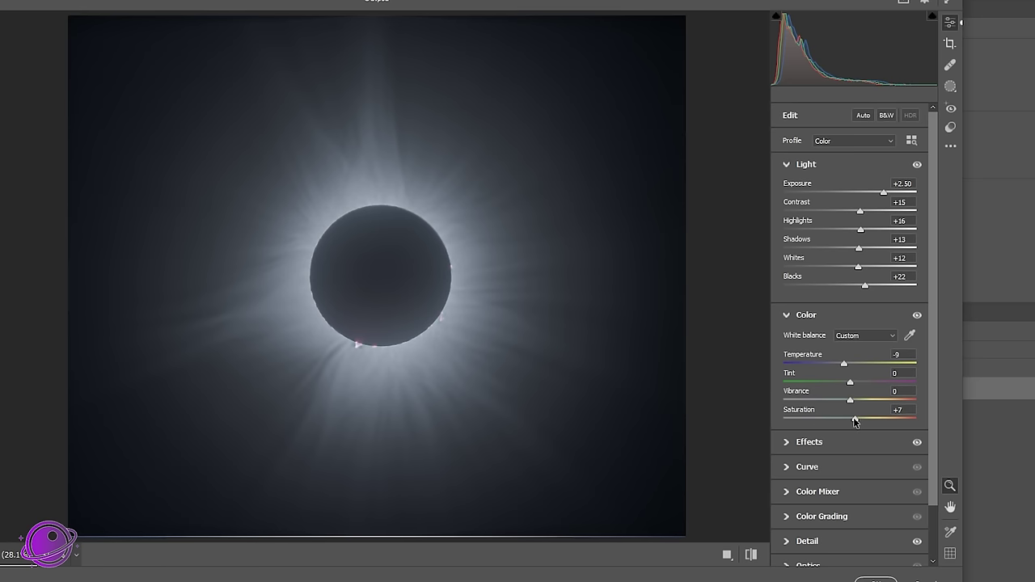
Step: Apply the Camera Raw adjustments to the image layer and show the document's edit history
mouse_move(507, 250)
left_mouse_down()
mouse_move(490, 248)
mouse_move(503, 250)
left_mouse_up()
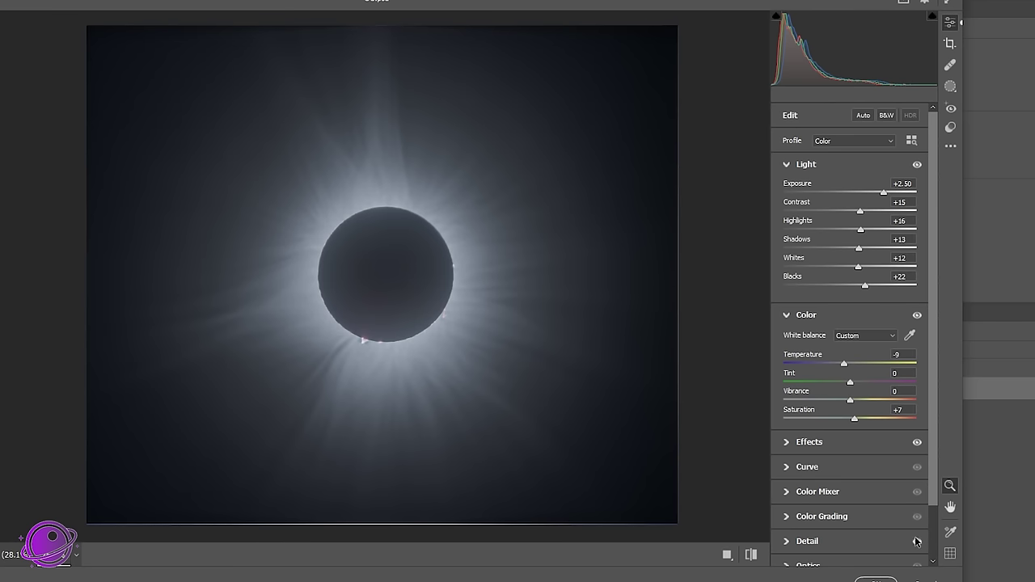
scroll(925, 442, "down", 3)
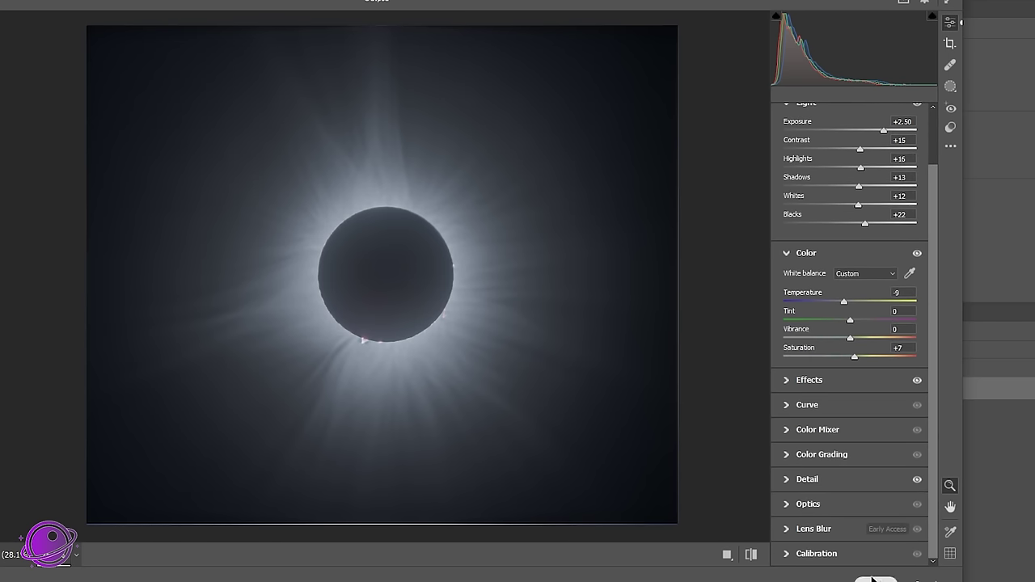
left_click(942, 572)
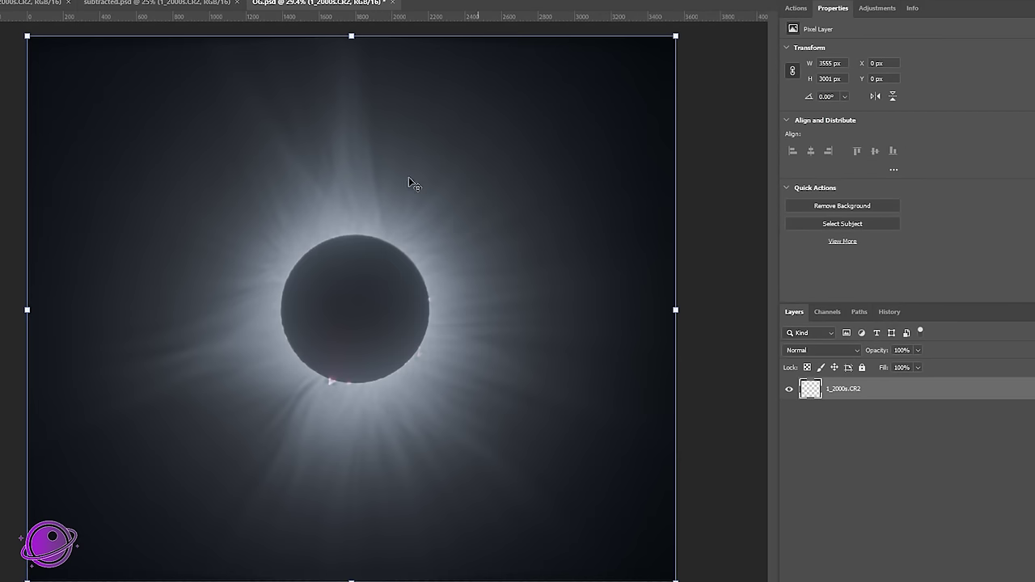
left_click(894, 314)
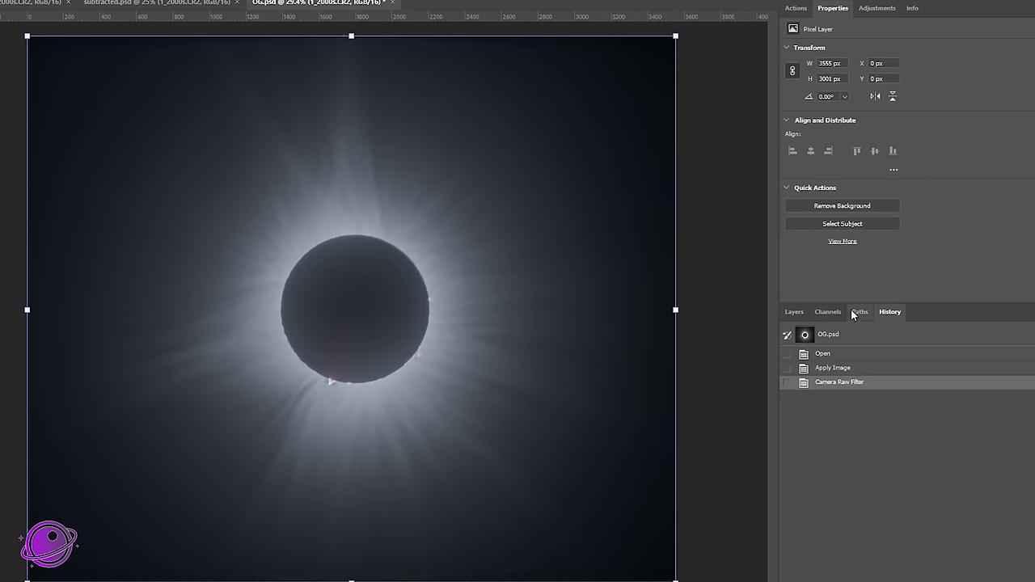
Step: Compare the eclipse image at its Open, Apply Image and Camera Raw Filter history states, finishing on the Camera Raw Filter state
left_click(836, 372)
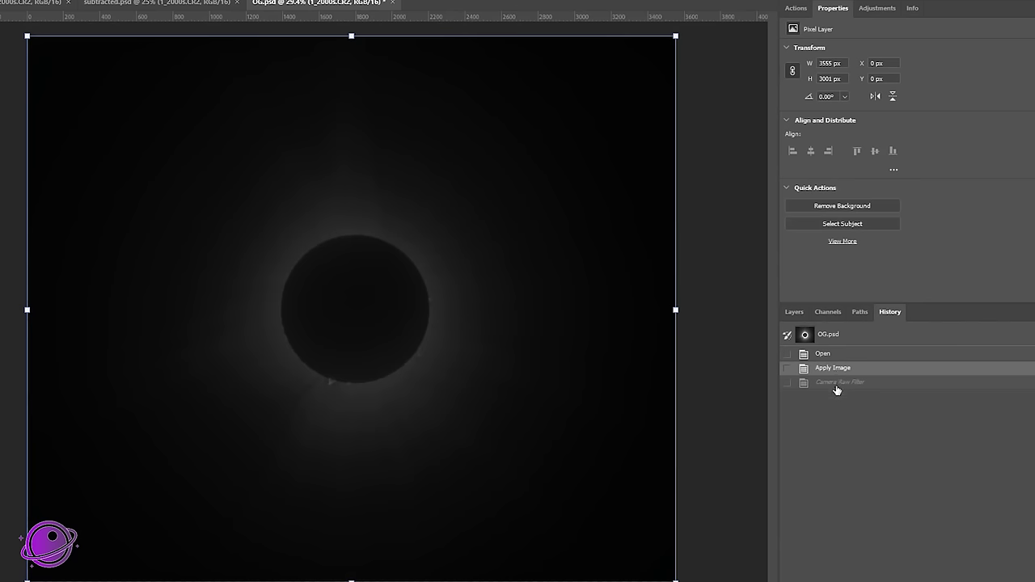
left_click(835, 385)
left_click(829, 356)
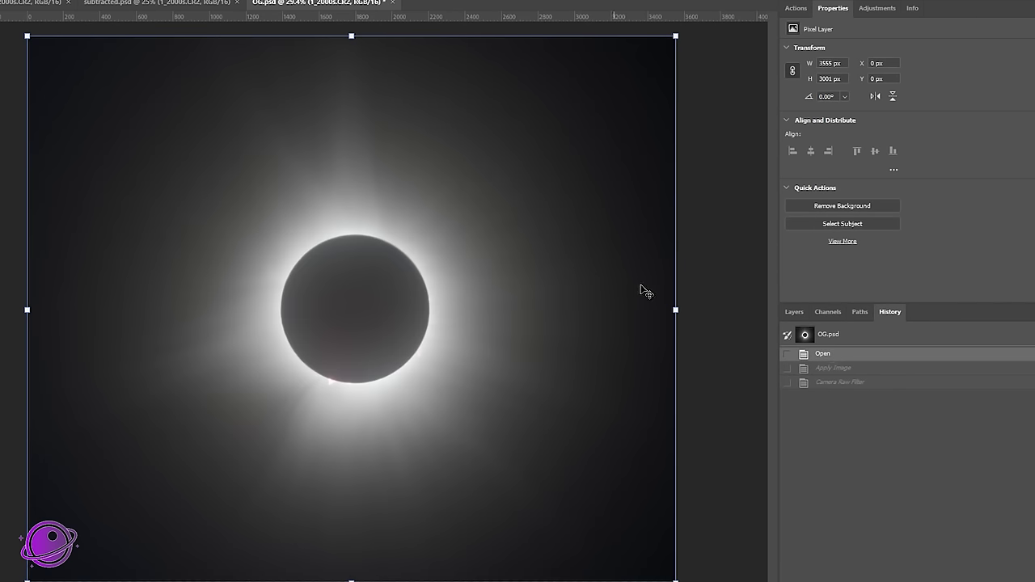
left_click(867, 372)
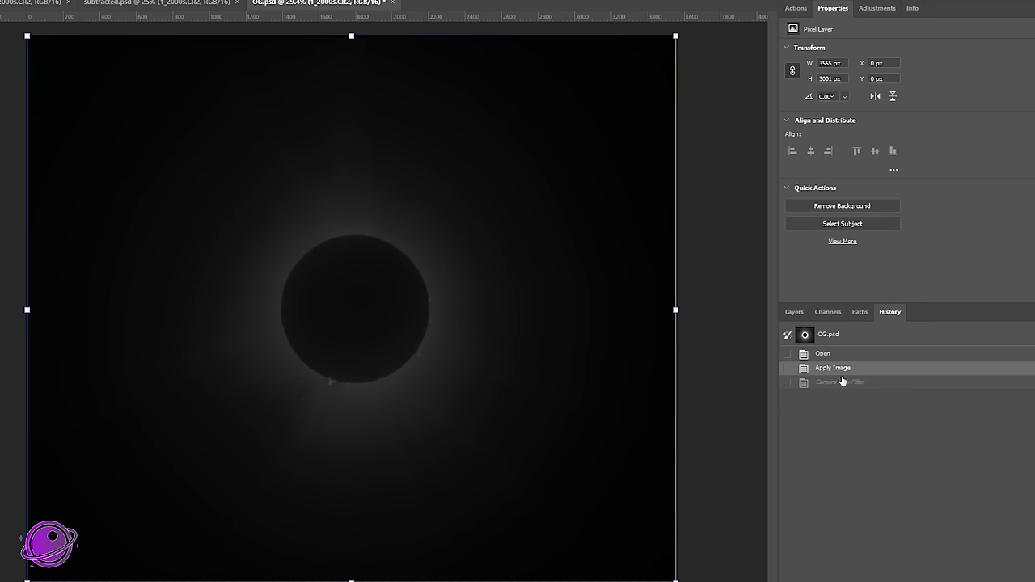
left_click(842, 382)
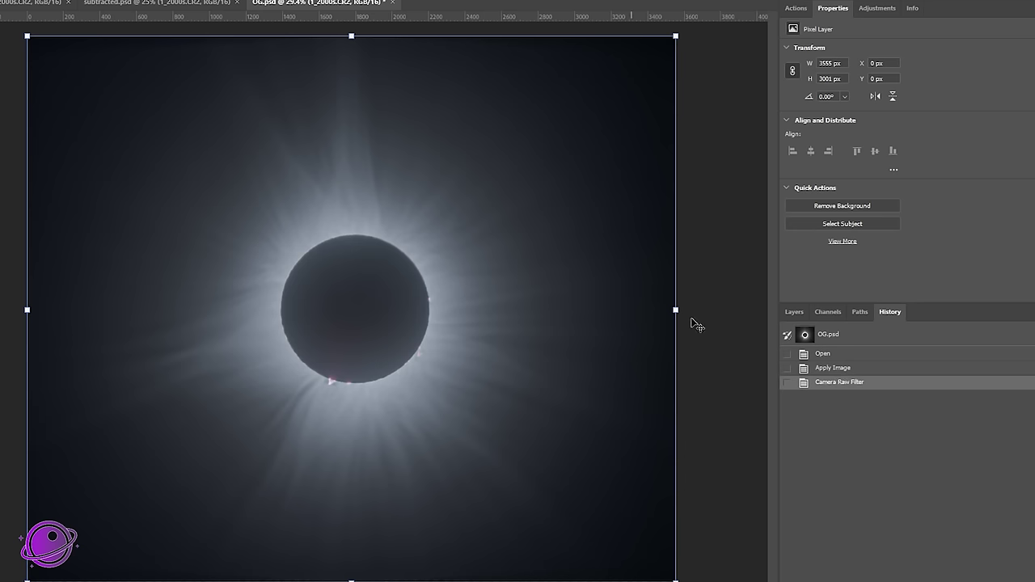
Step: Duplicate the 1_2000s.CR2 layer in OG.psd, saving the document before and after duplicating
left_click(794, 312)
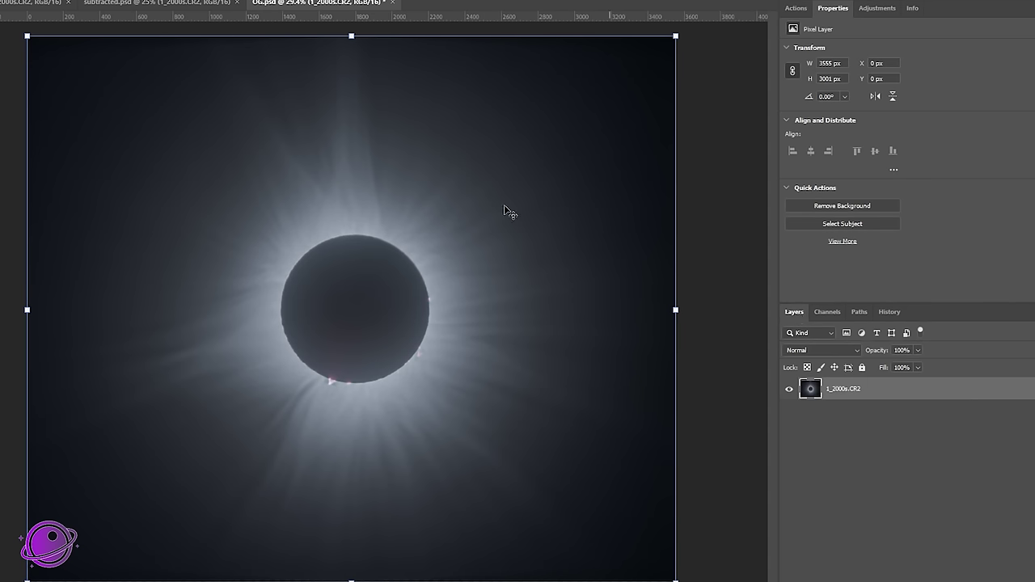
key("alt+f")
left_click(40, 101)
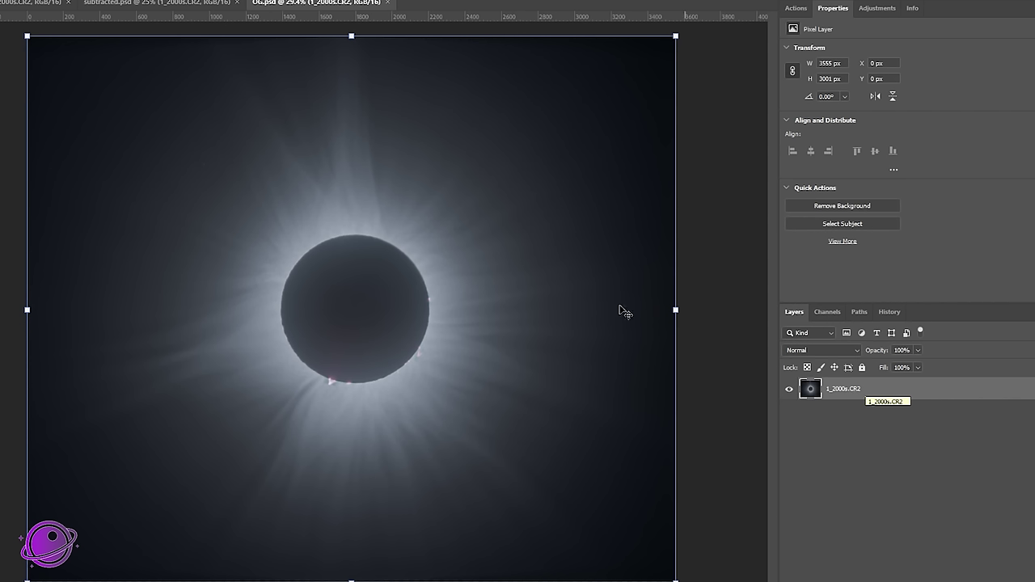
right_click(845, 393)
left_click(836, 397)
key("ctrl+j")
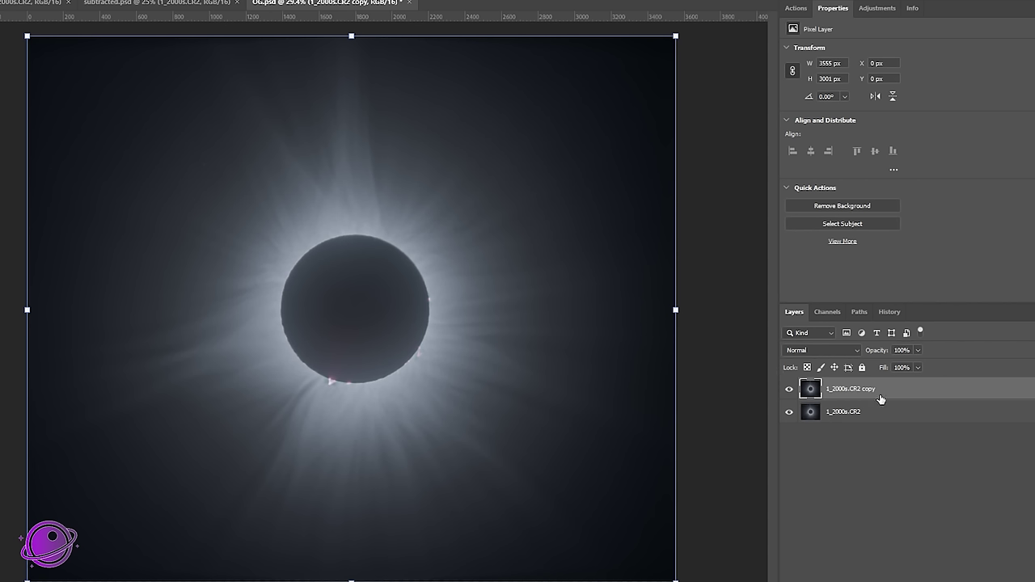
key("ctrl+s")
Step: Hide the original 1_2000s.CR2 layer and apply a Radial Blur to the copy with Amount 9, Spin method and Best quality
left_click(789, 413)
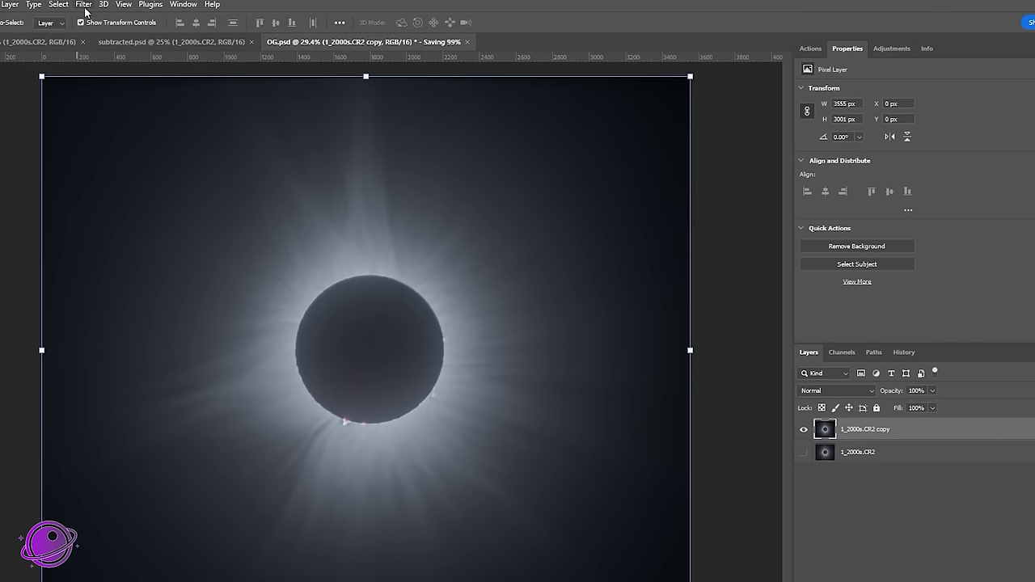
left_click(84, 8)
mouse_move(146, 168)
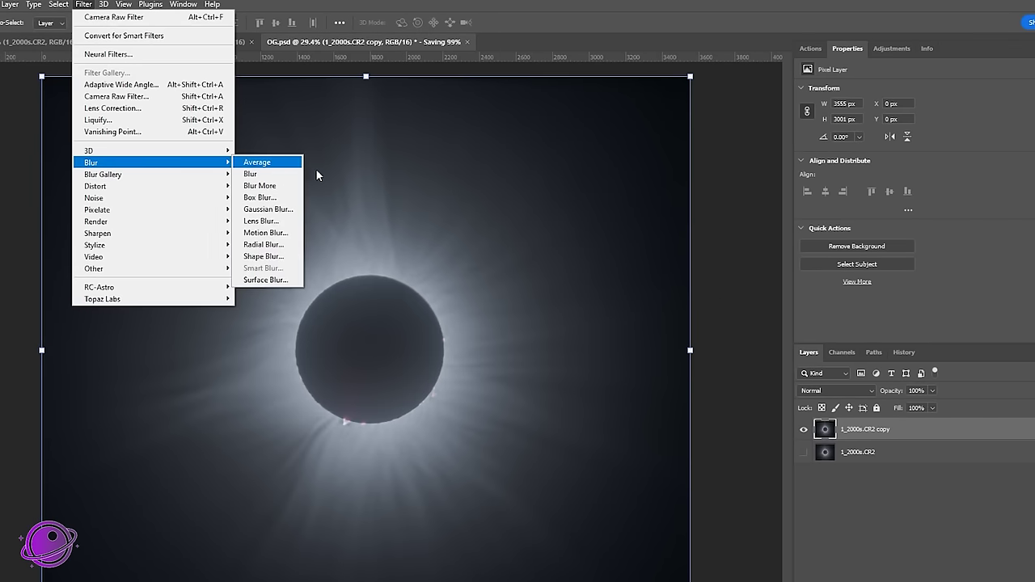
left_click(266, 245)
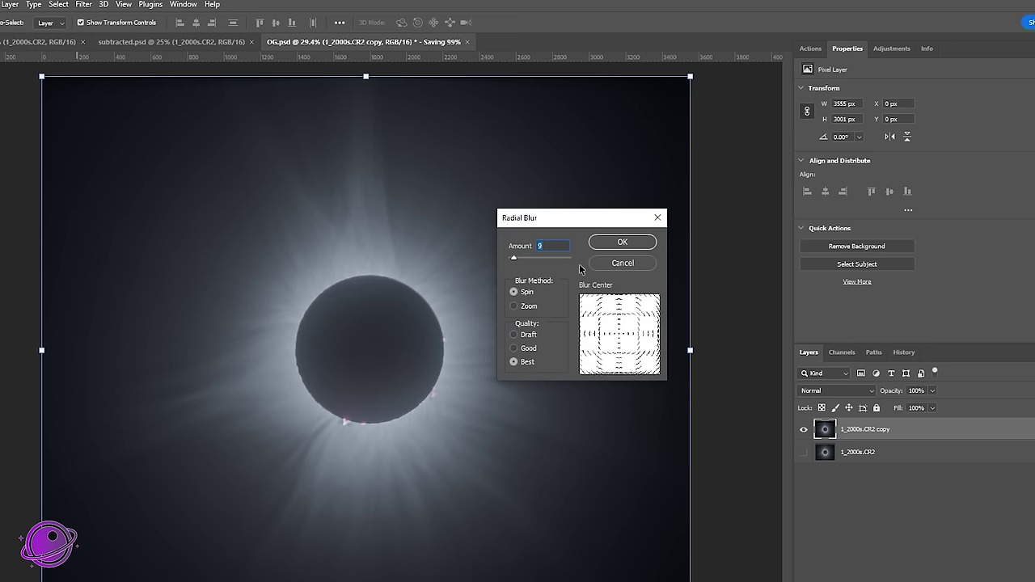
left_click(628, 243)
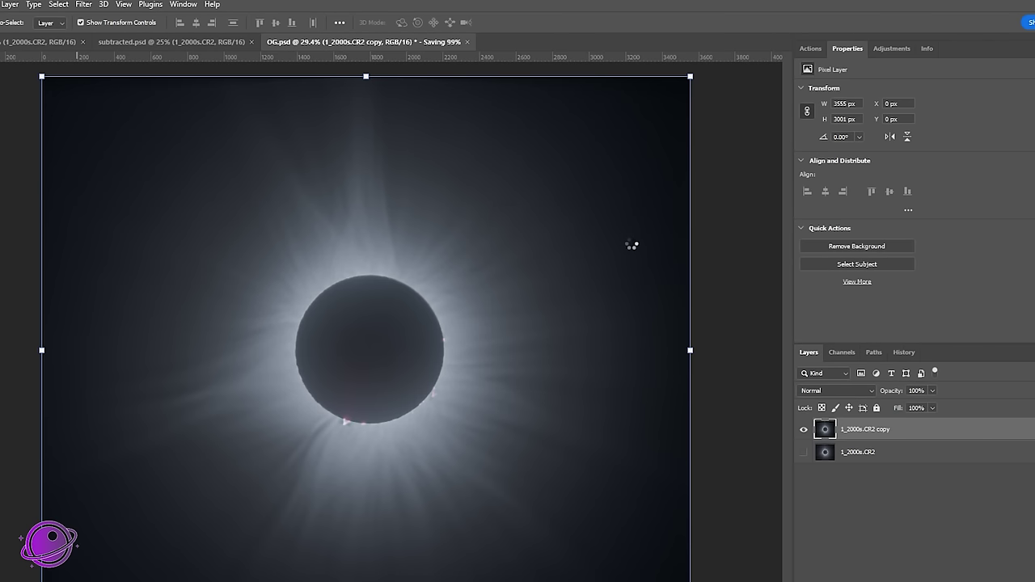
Step: Save the blurred version as a separate Photoshop file named Blur-lvl2 in the HDR folder, with maximized compatibility
left_click(0, 5)
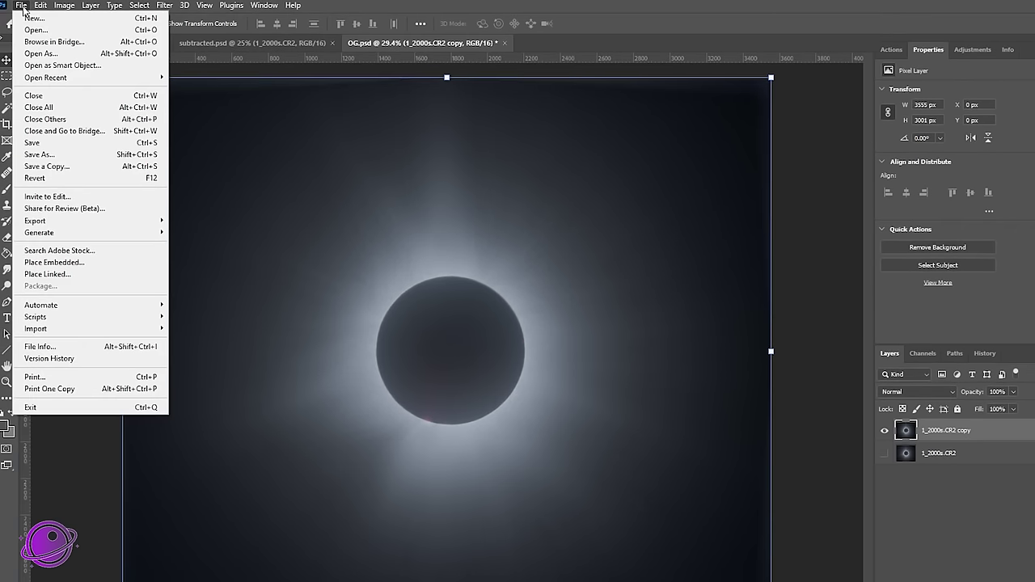
left_click(39, 154)
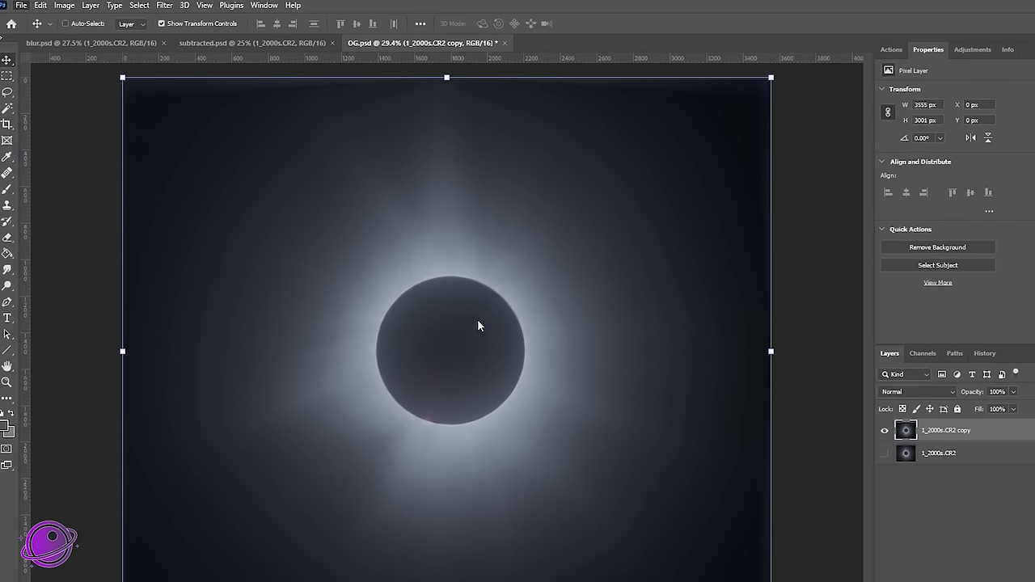
type("Blur-lvl2")
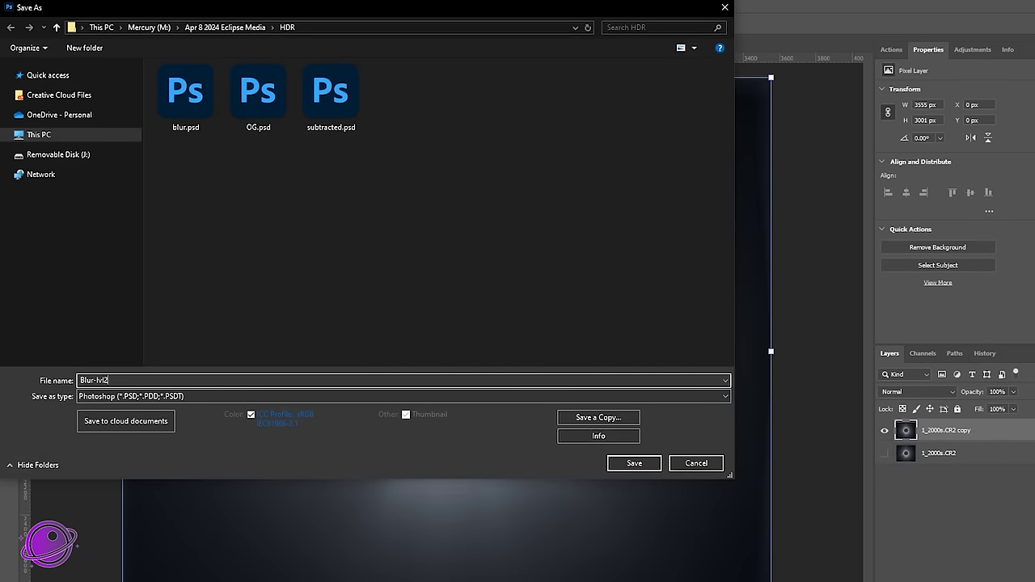
key("Return")
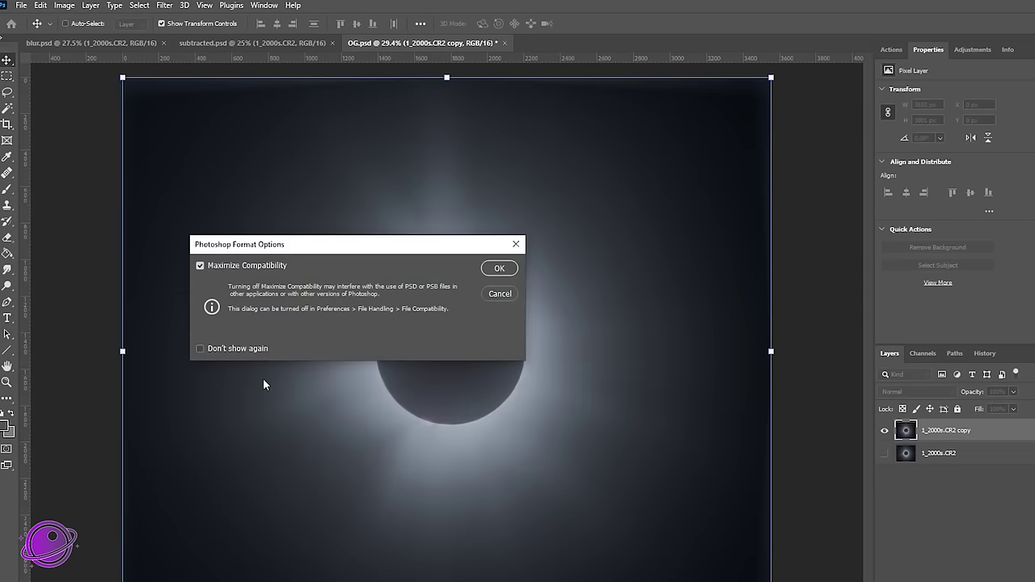
key("Return")
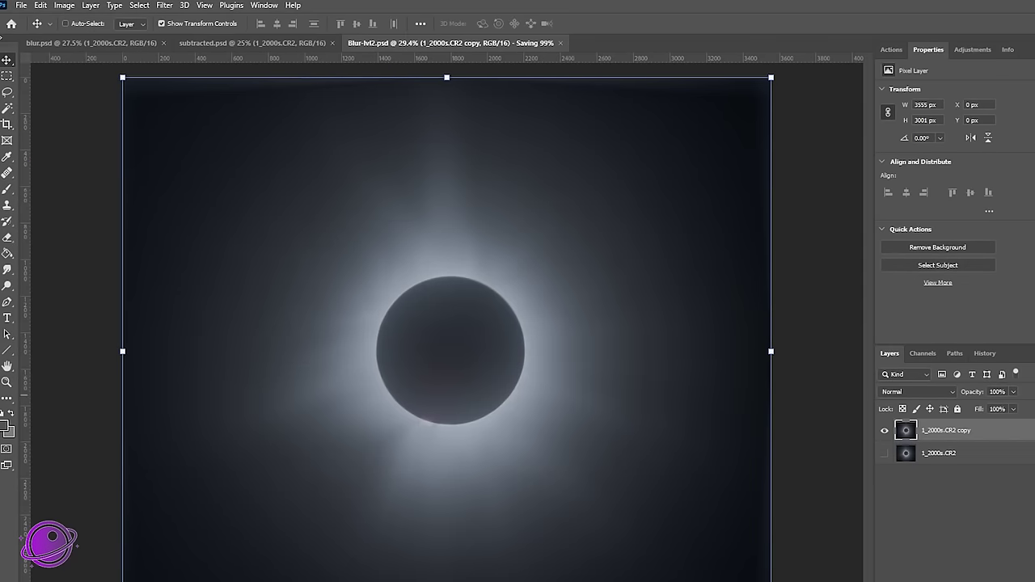
Step: Reopen the unblurred OG.psd from the HDR folder
left_click(20, 6)
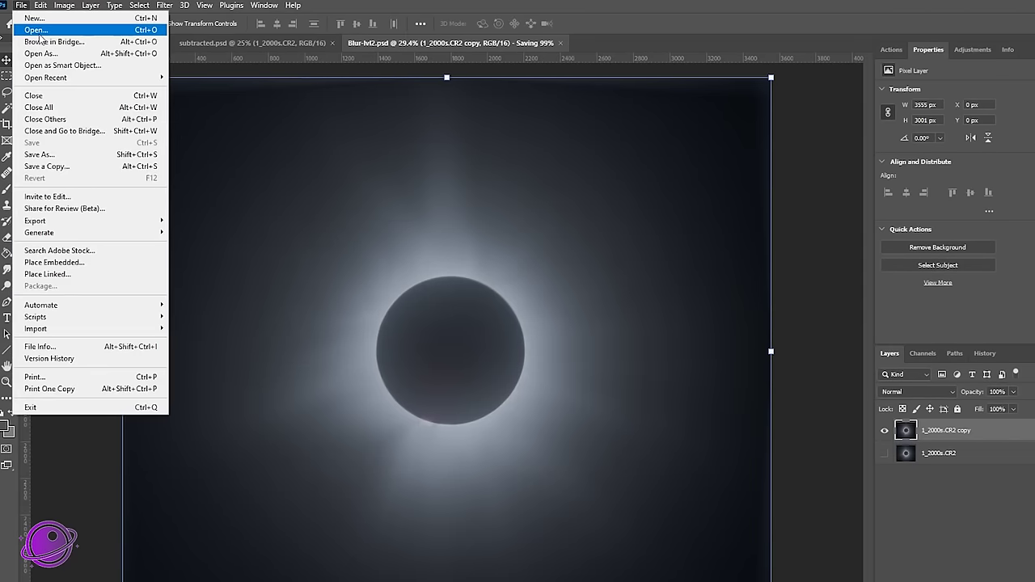
left_click(36, 30)
left_click(618, 198)
double_click(619, 198)
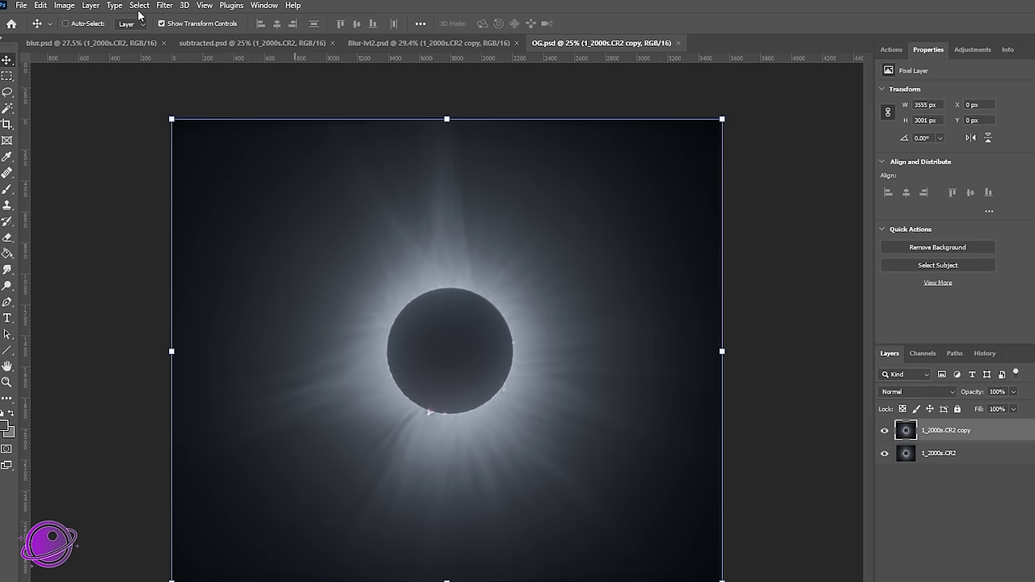
Step: Subtract Blur-lvl2.psd from the layer copy in OG.psd with Apply Image, using the Merged layer, 100% opacity, Scale 1 and Offset 50
left_click(88, 7)
mouse_move(65, 7)
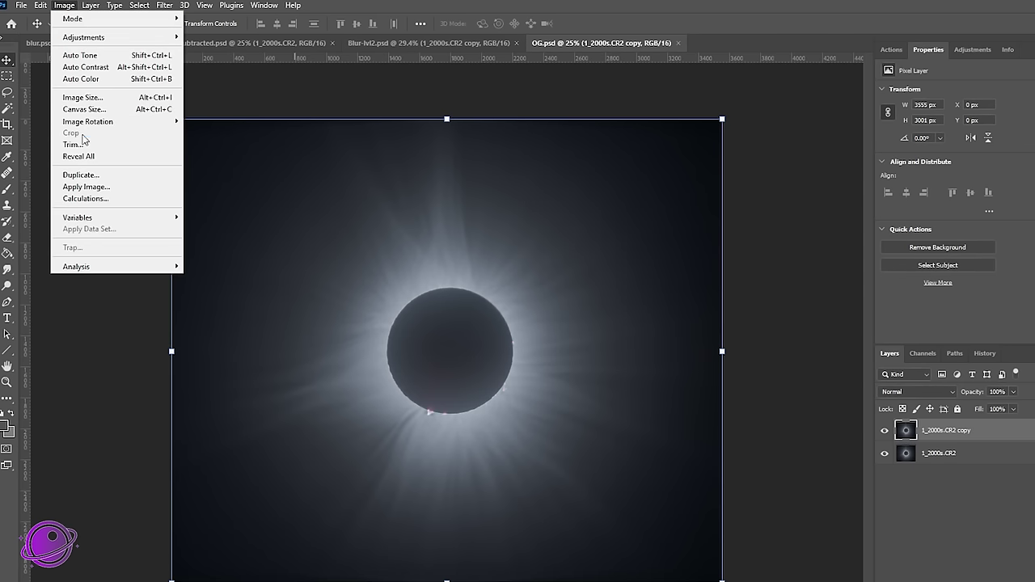
left_click(87, 187)
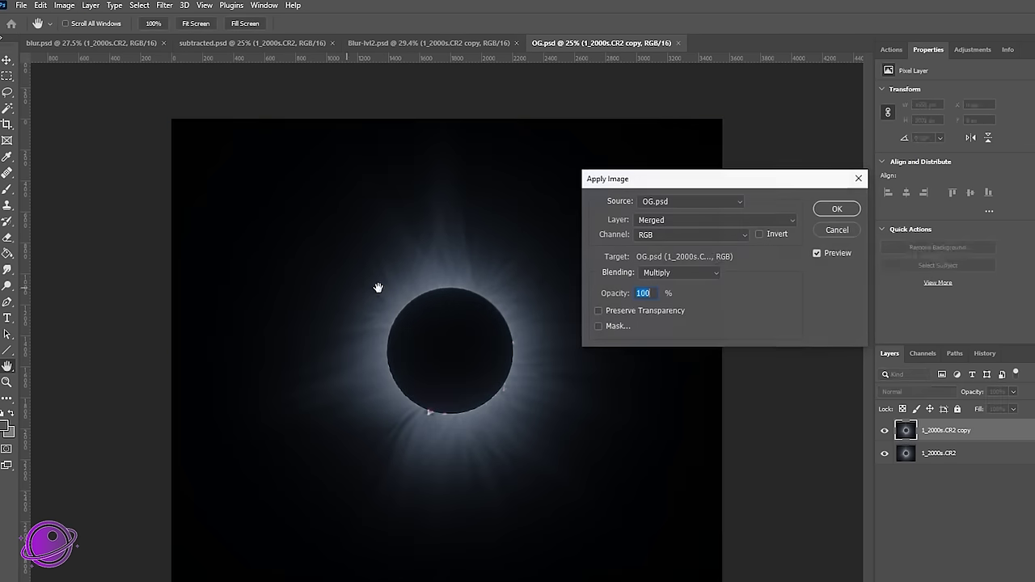
left_click(688, 204)
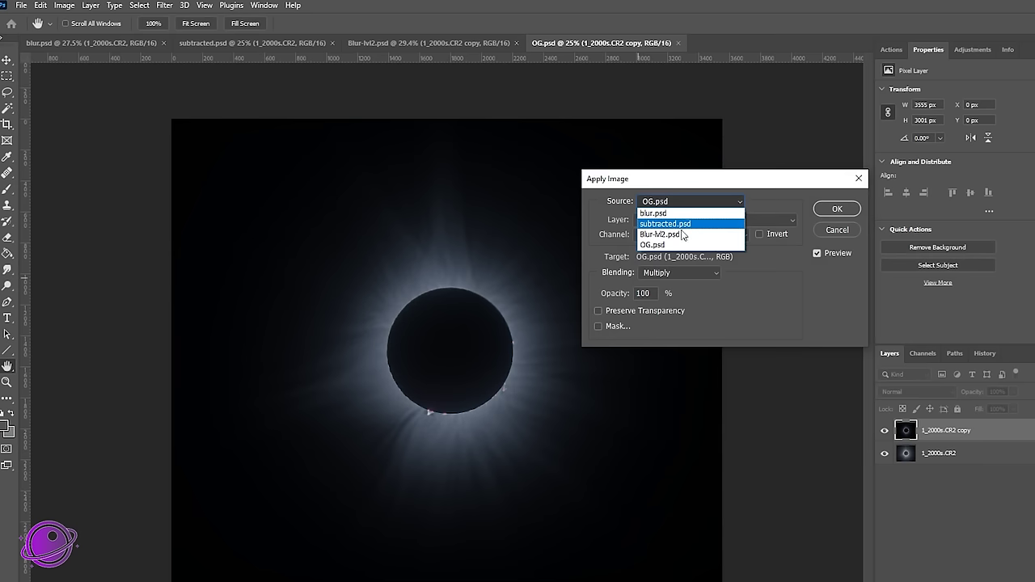
left_click(665, 237)
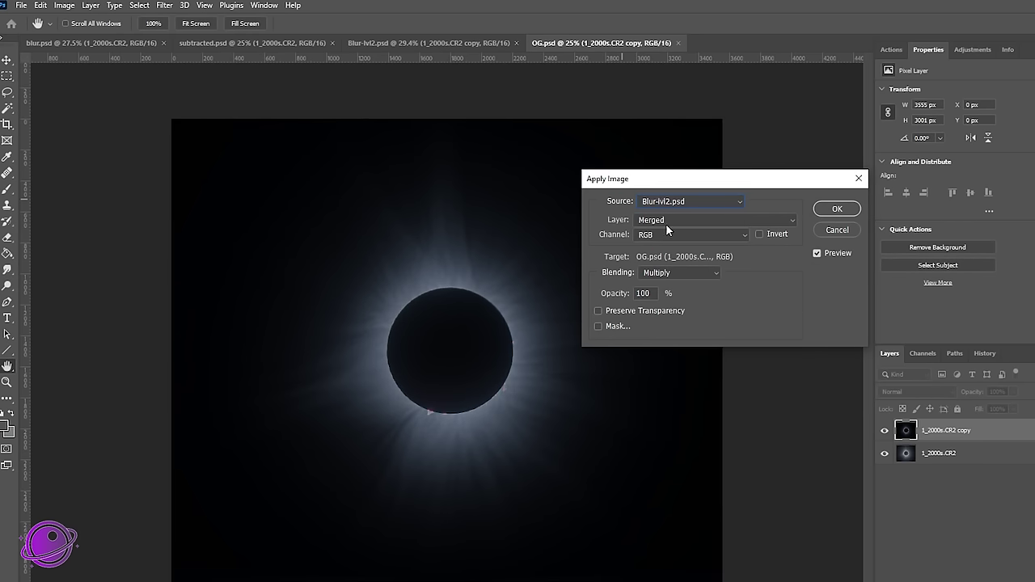
left_click(671, 273)
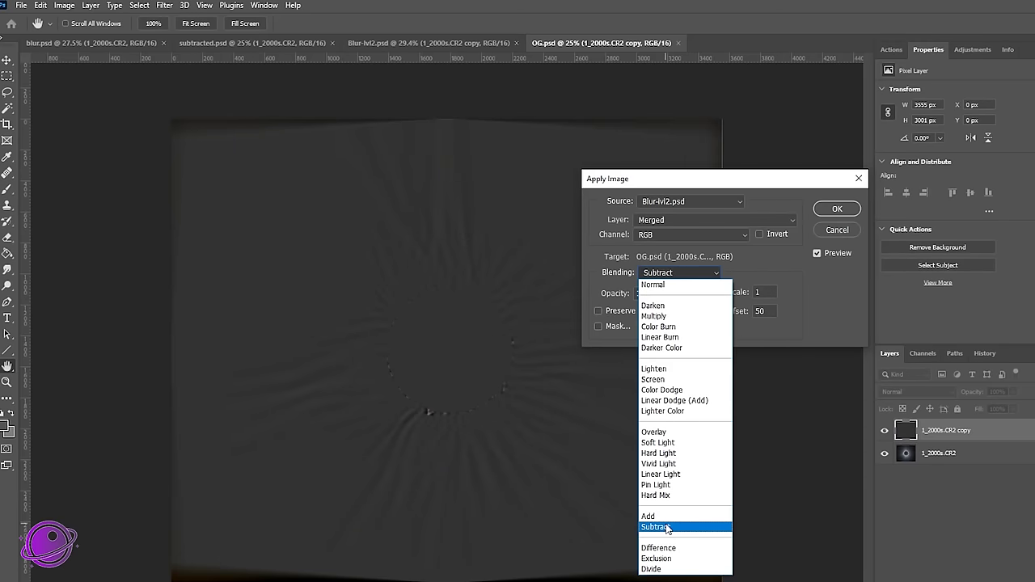
left_click(667, 527)
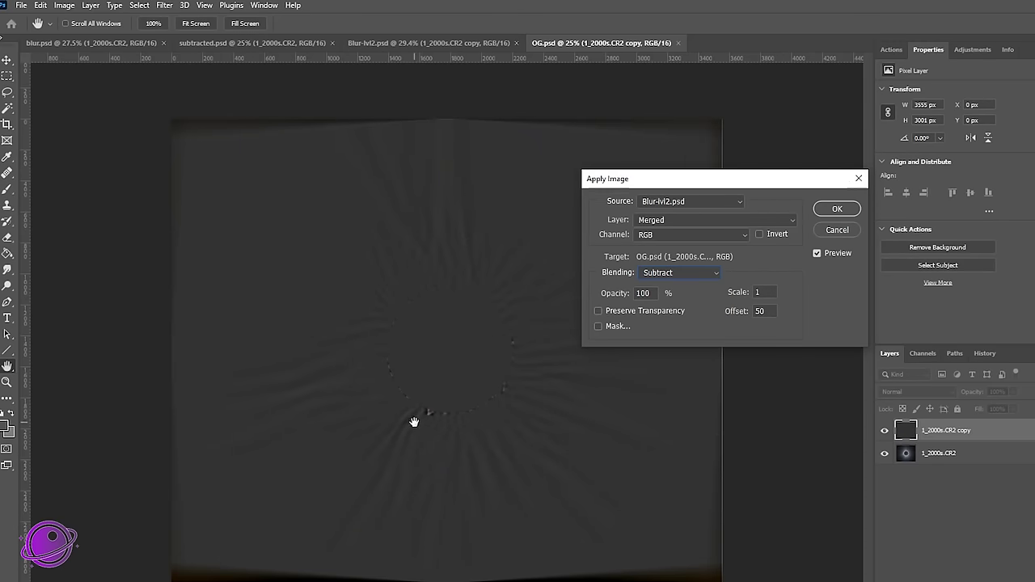
left_click(838, 212)
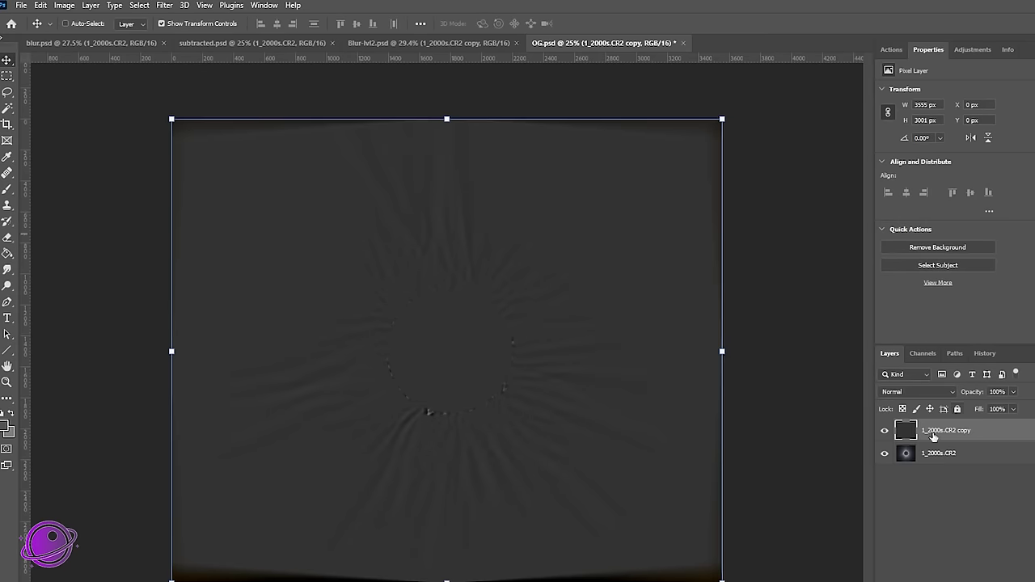
Step: Inspect the subtracted corona detail and save the result as a Photoshop file named Subtracted-lvl2 in the HDR folder
scroll(454, 456, "up", 3)
scroll(455, 456, "down", 2)
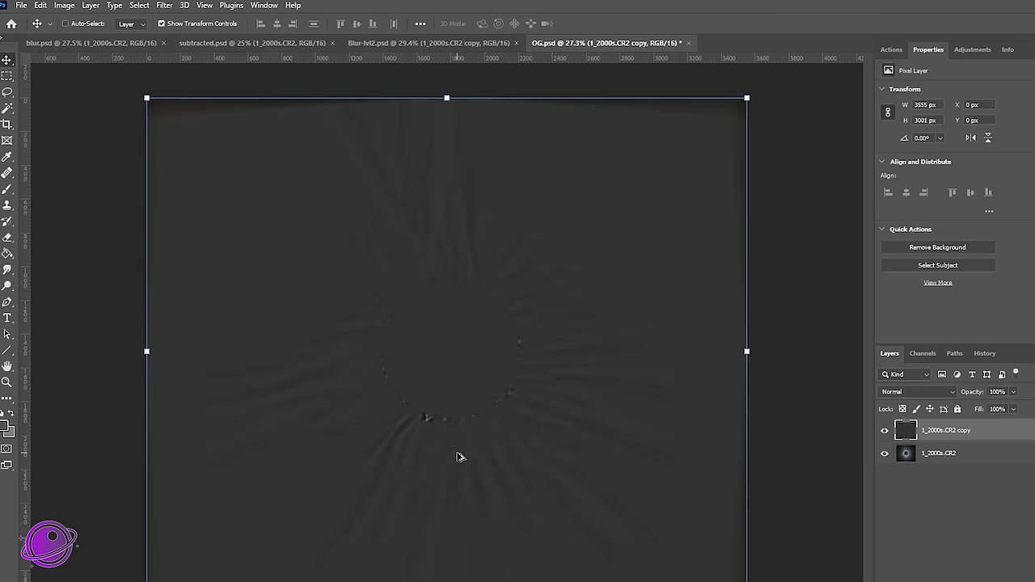
left_click(22, 6)
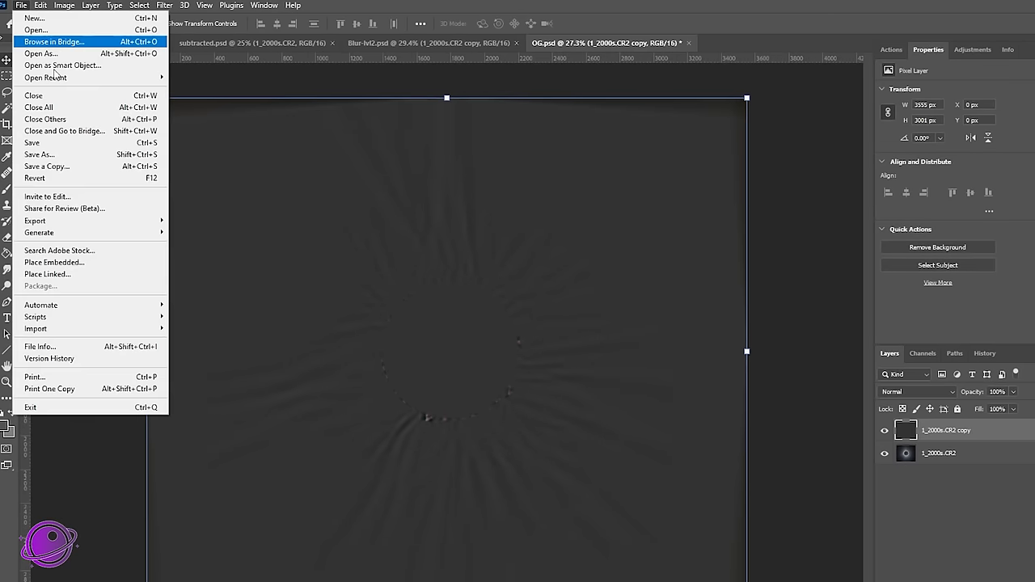
left_click(81, 154)
type("Subtracted-lvl2")
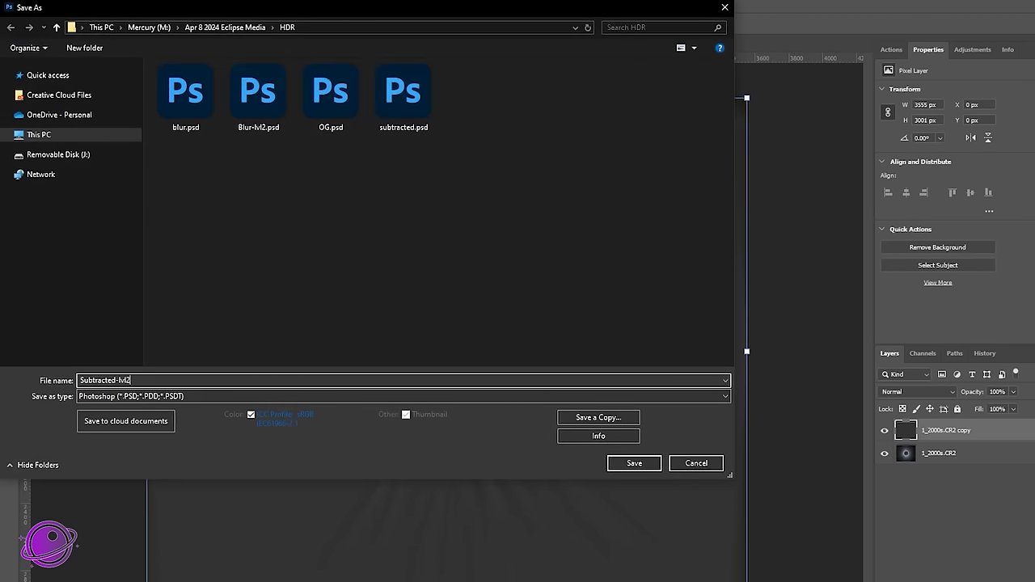
key("Return")
key("Return")
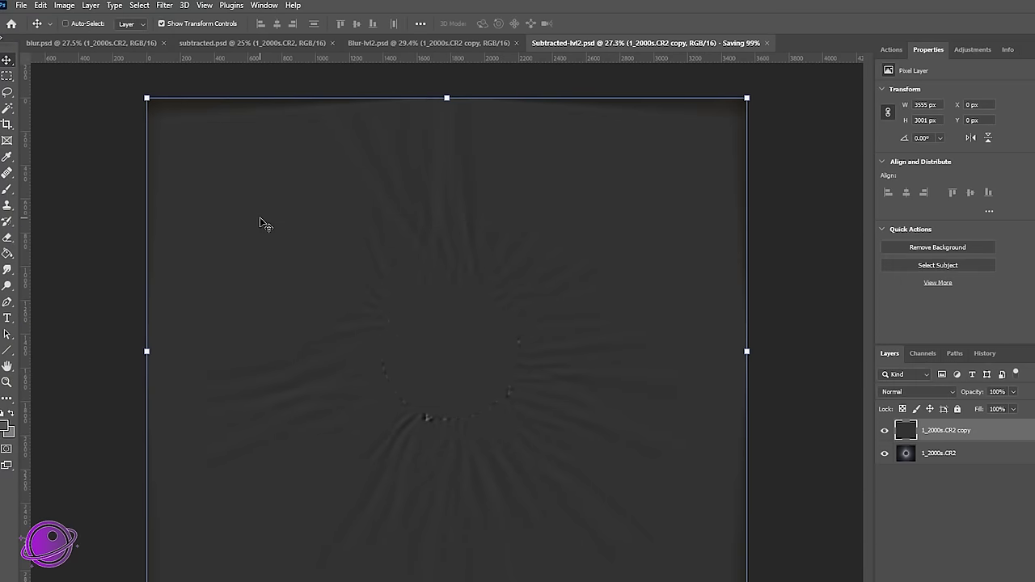
Step: Open OG.psd again from the HDR folder alongside the saved Subtracted-lvl2.psd
left_click(21, 6)
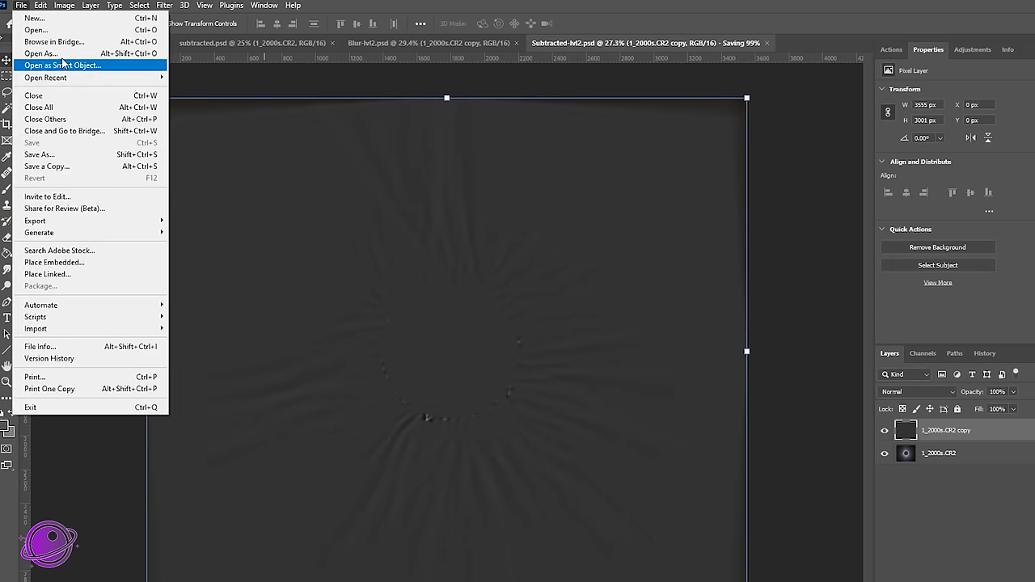
left_click(48, 30)
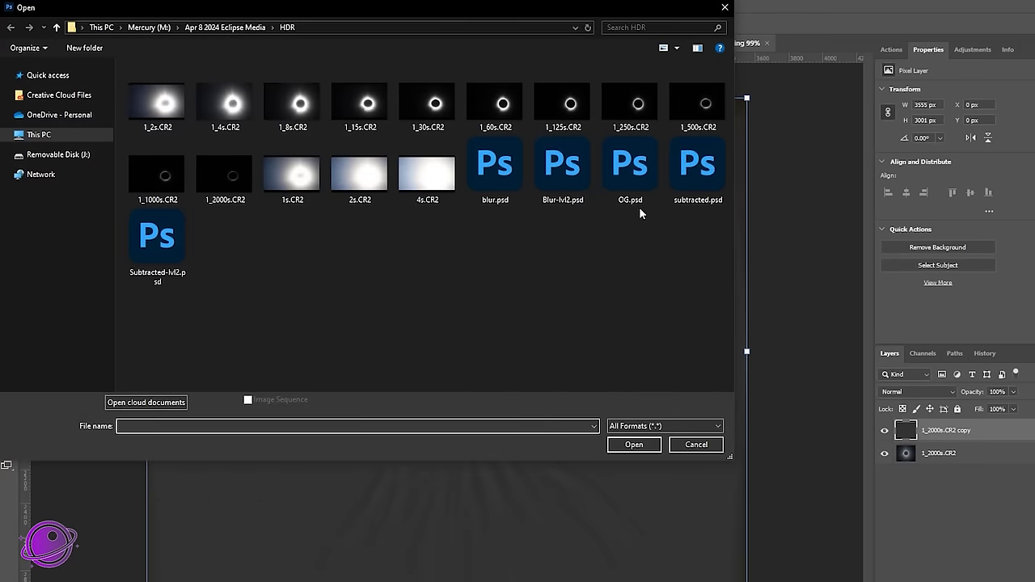
double_click(646, 194)
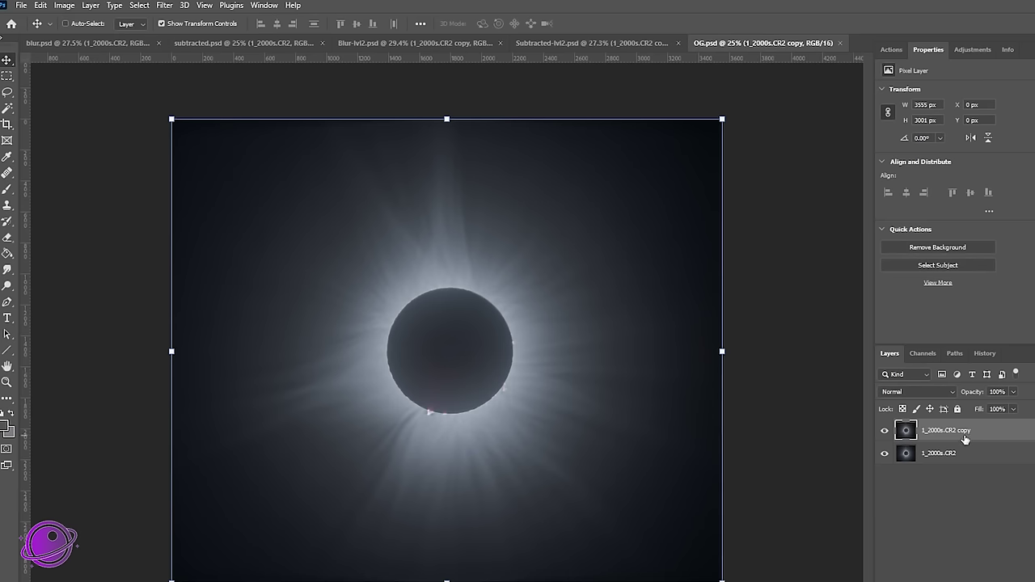
Step: Multiply Subtracted-lvl2.psd into the layer copy in OG.psd with Apply Image, using the Merged layer and RGB channel, and compare against the original
left_click(65, 5)
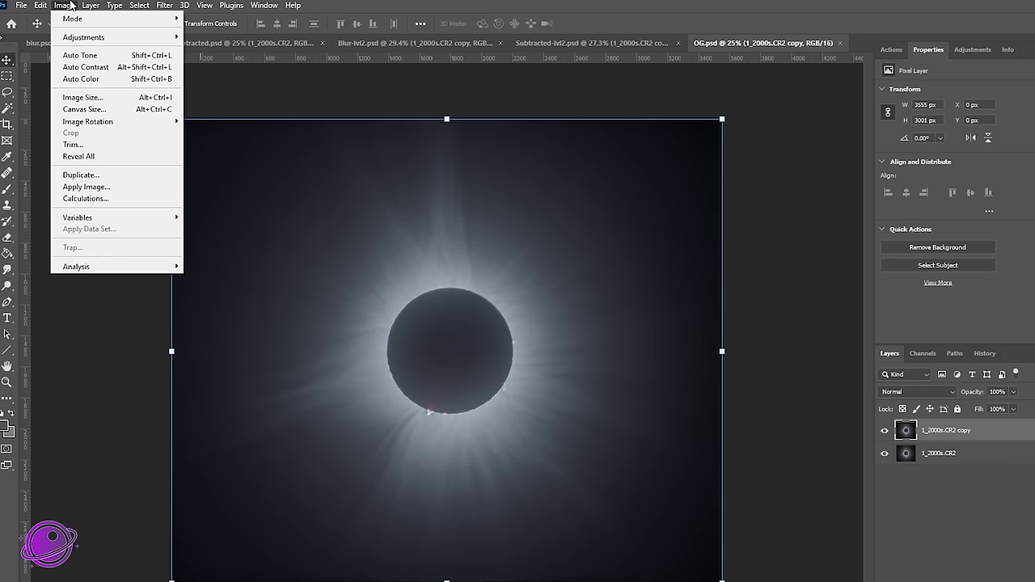
left_click(85, 187)
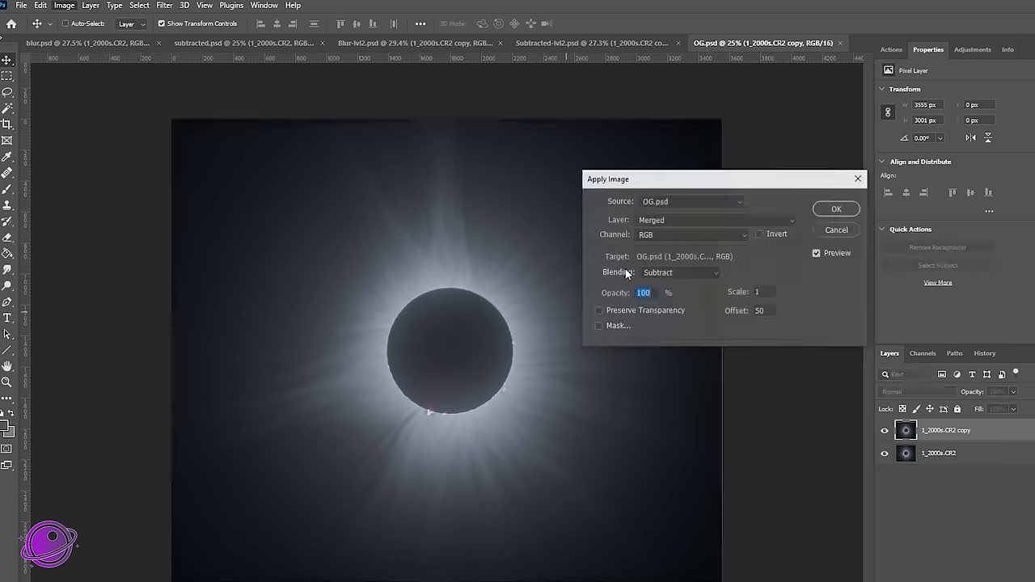
left_click(681, 205)
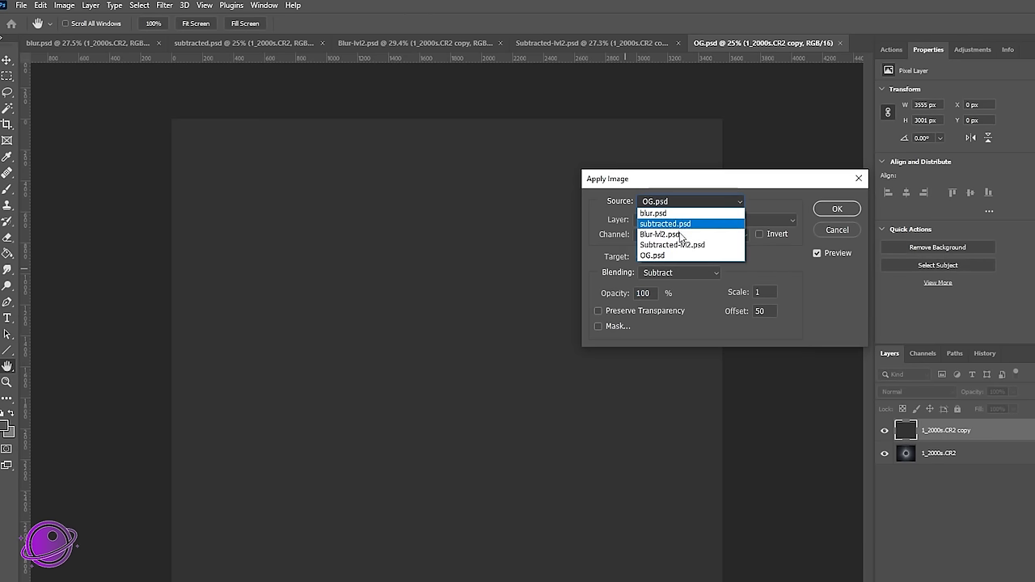
left_click(683, 245)
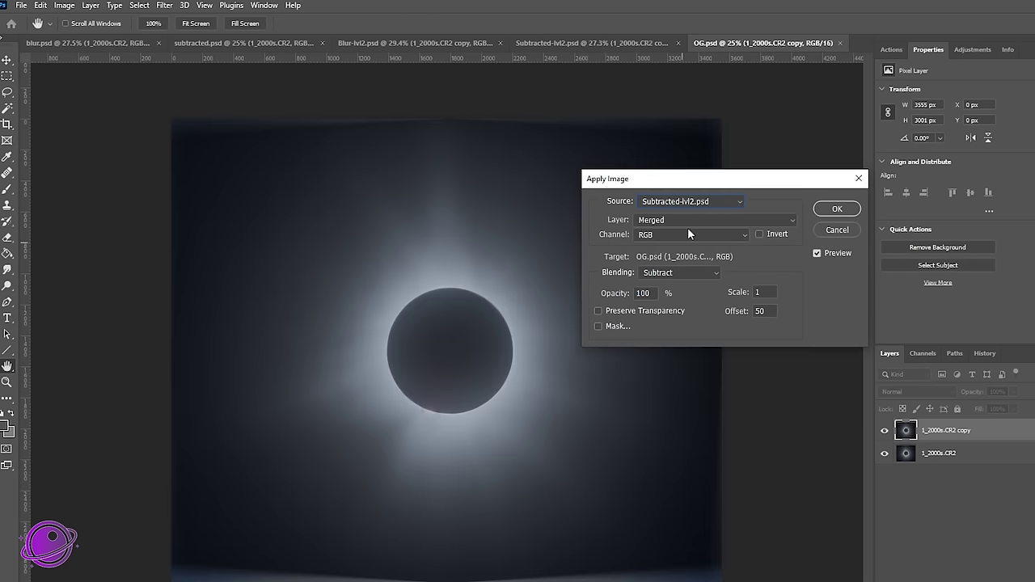
left_click(667, 281)
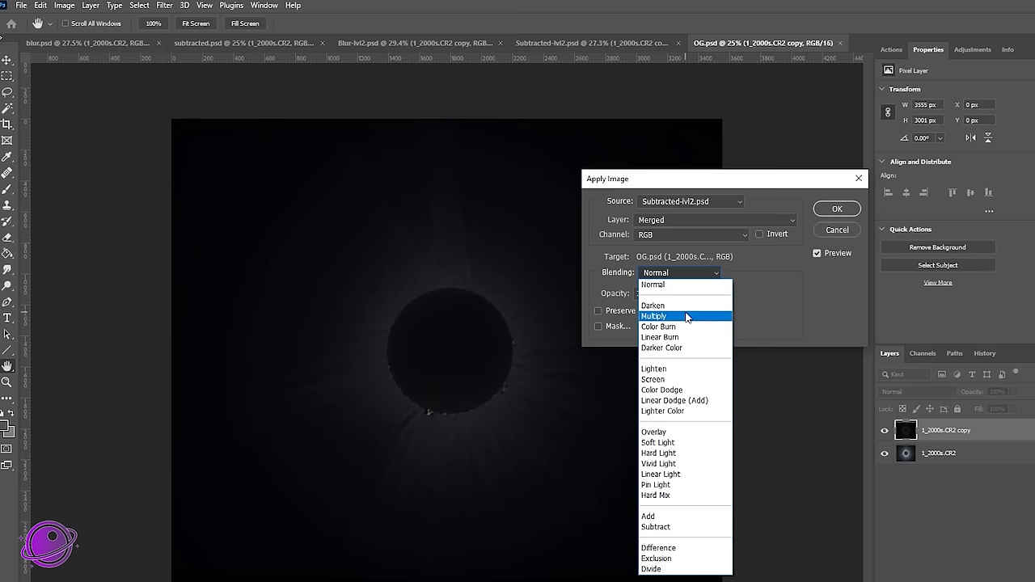
left_click(687, 316)
left_click(838, 211)
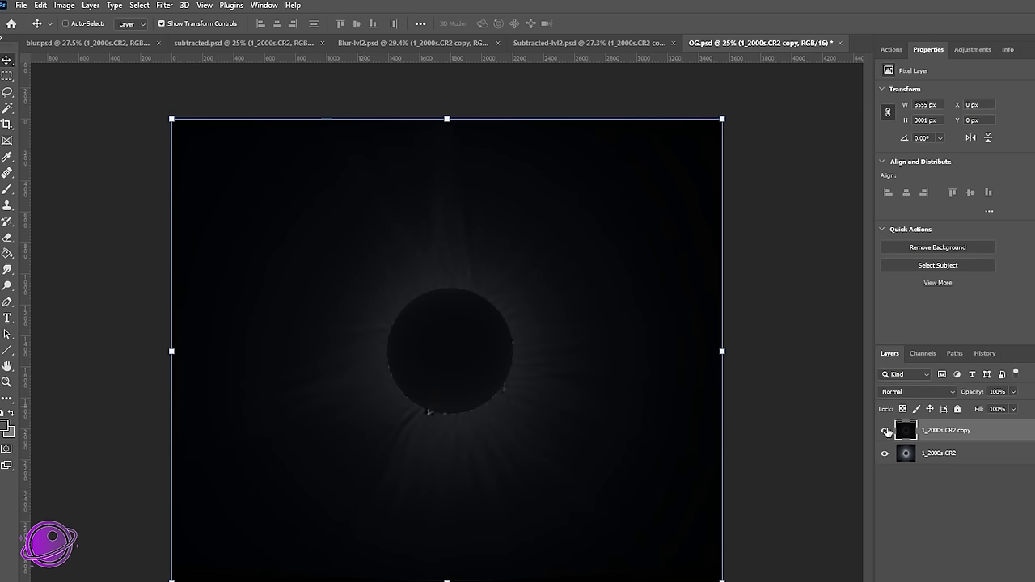
left_click(885, 431)
left_click(886, 431)
Step: Brighten the layer copy in the Camera Raw Filter with Exposure +1.65, Contrast +12, Highlights, Shadows and Whites +14, and Blacks +22
left_click(165, 5)
left_click(204, 98)
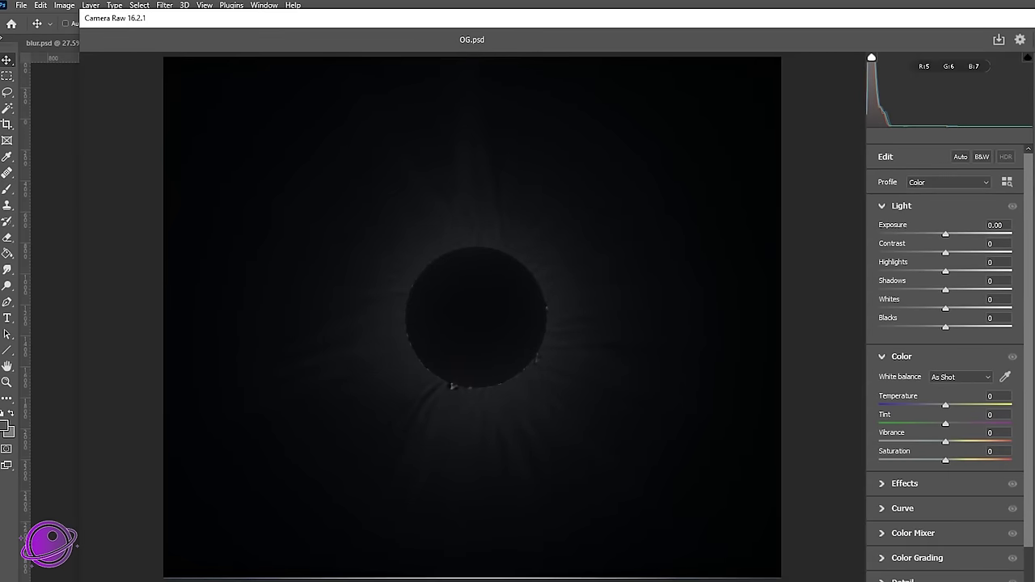
left_click_drag(948, 236, 963, 237)
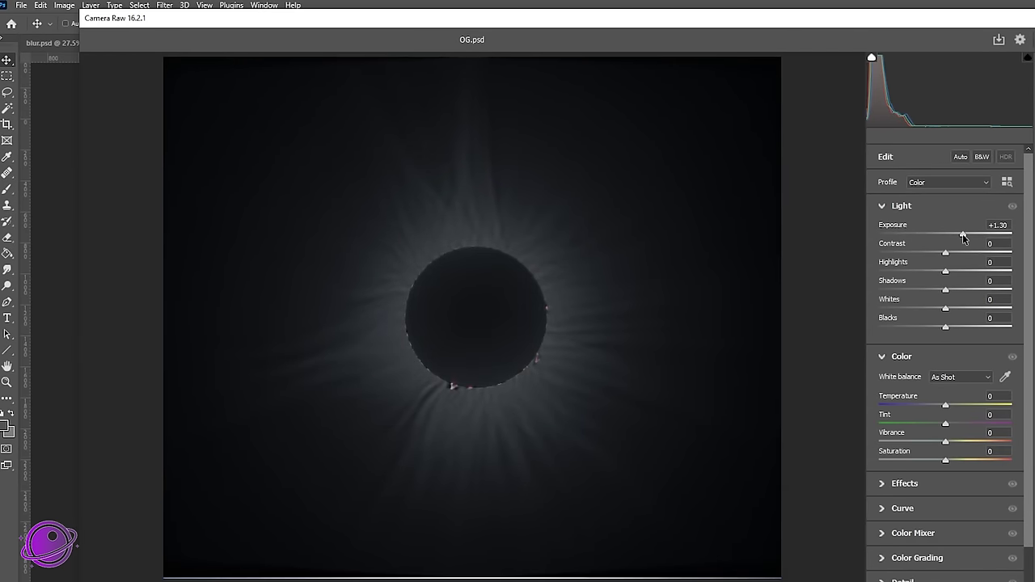
left_click_drag(963, 236, 961, 329)
left_click(474, 247)
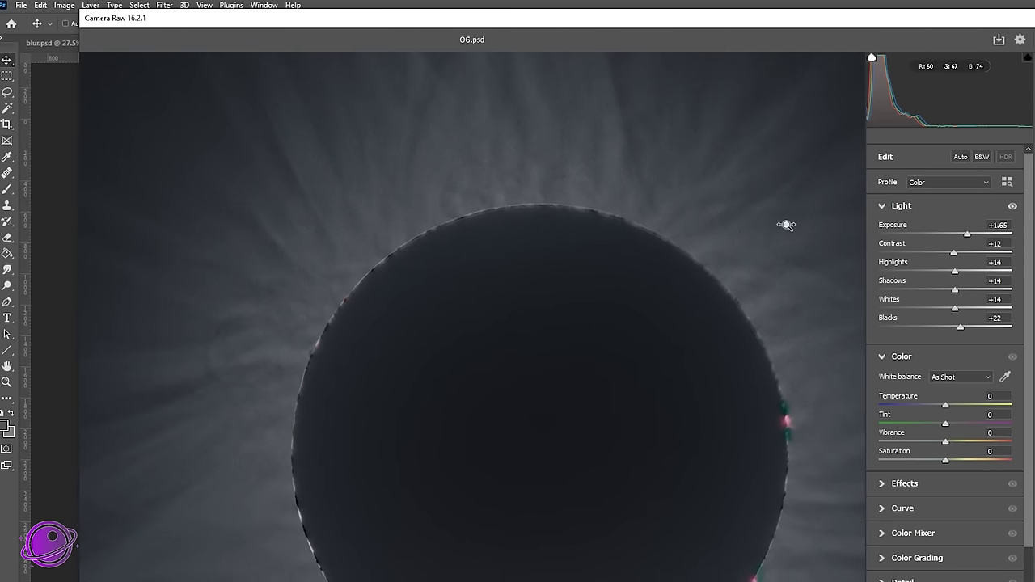
left_click(734, 219, "alt")
left_click(763, 289, "alt")
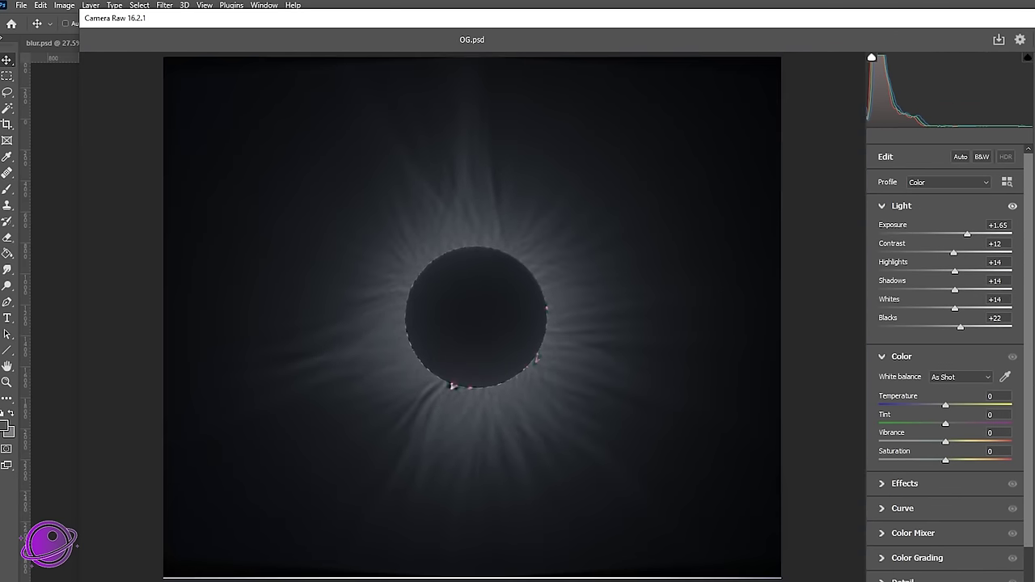
mouse_move(946, 409)
left_mouse_down()
mouse_move(935, 408)
mouse_move(946, 406)
left_mouse_up()
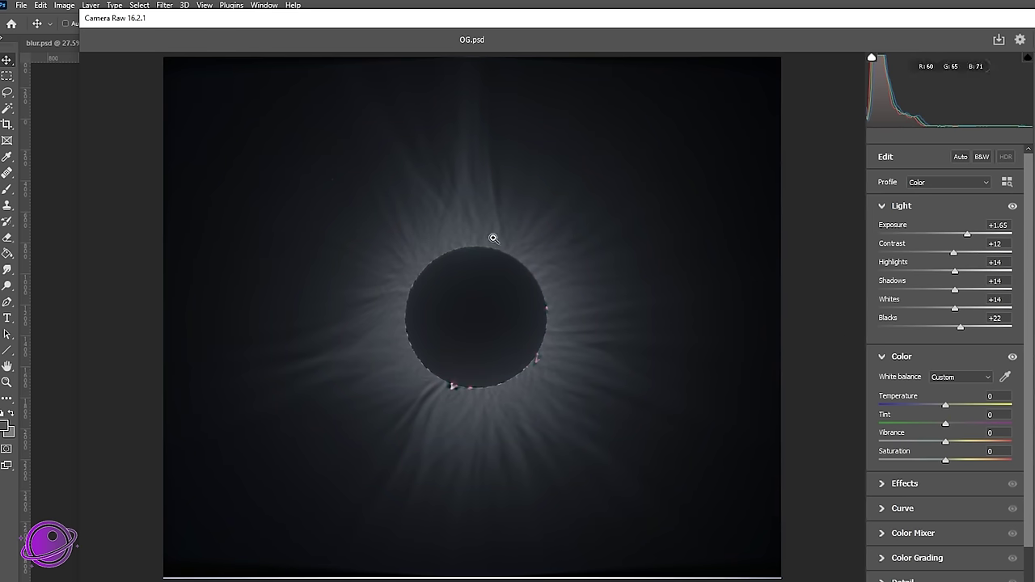
Step: Sharpen the corona streamers in Camera Raw with Texture +21 and Clarity +32
left_click(881, 485)
left_click(883, 356)
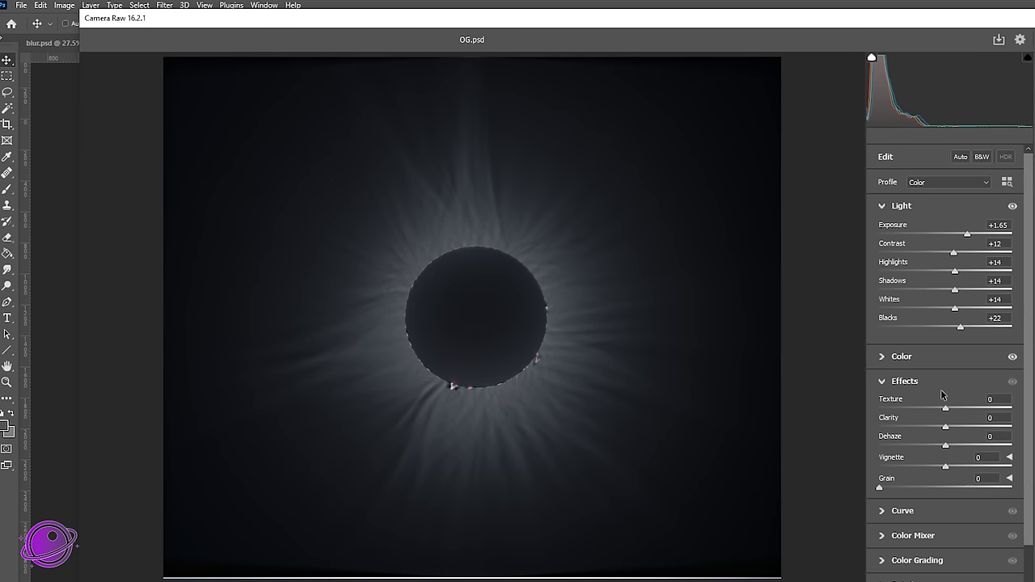
left_click_drag(947, 431, 958, 409)
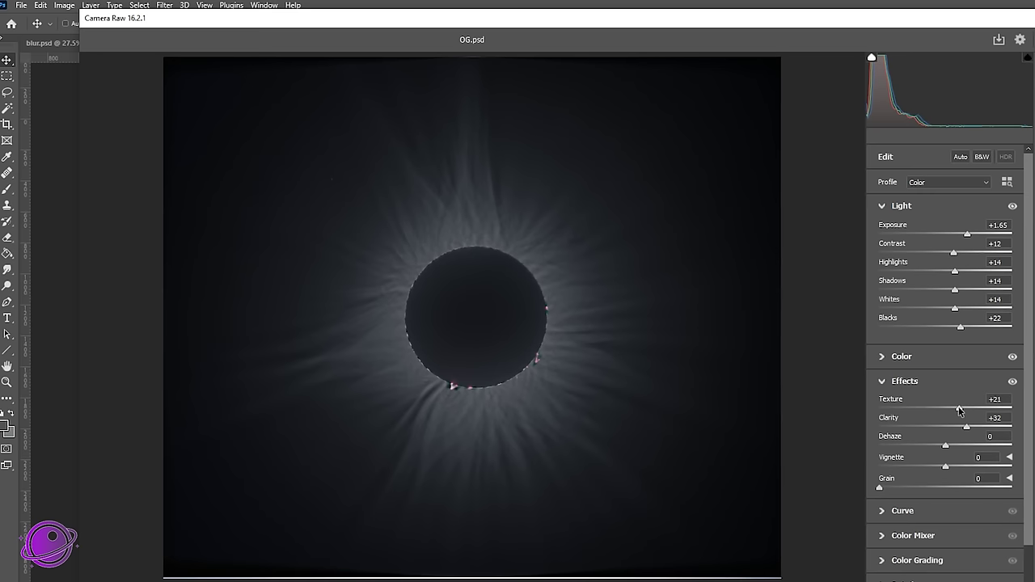
left_click(882, 382)
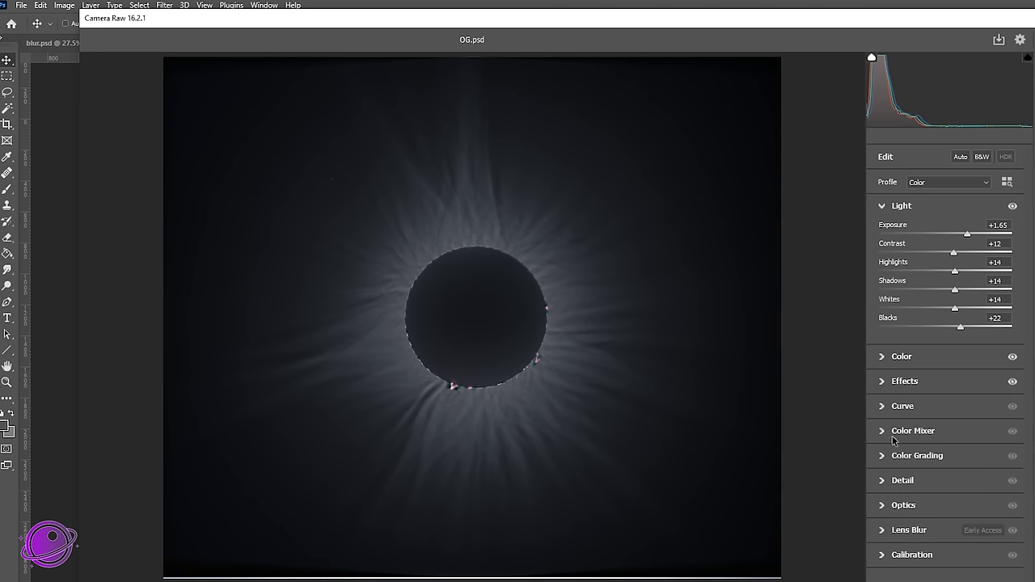
Step: Set Camera Raw's Noise Reduction to 22 while checking the corona around the Moon's limb up close
left_click(882, 480)
left_click(449, 236)
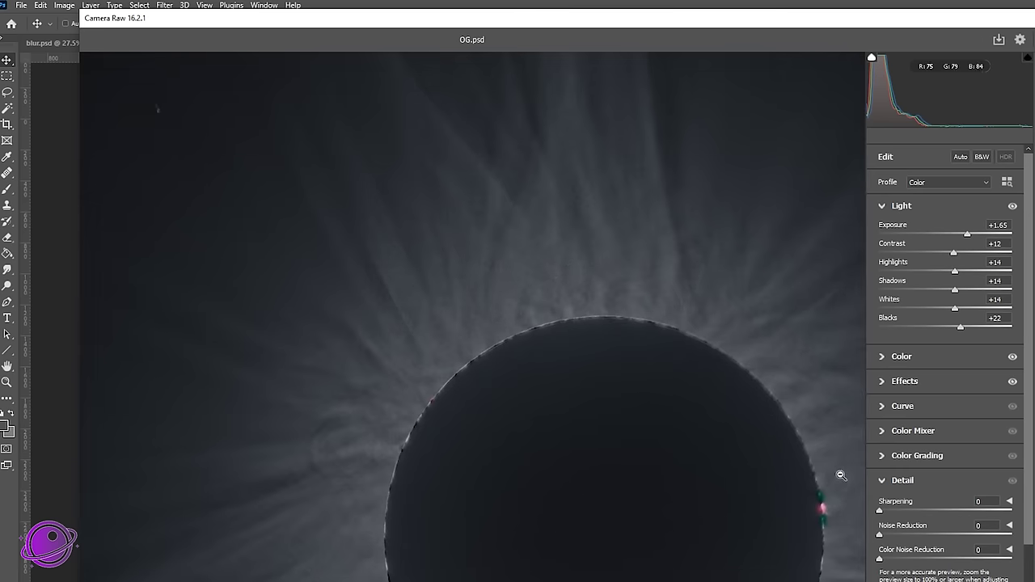
left_click_drag(882, 537, 908, 534)
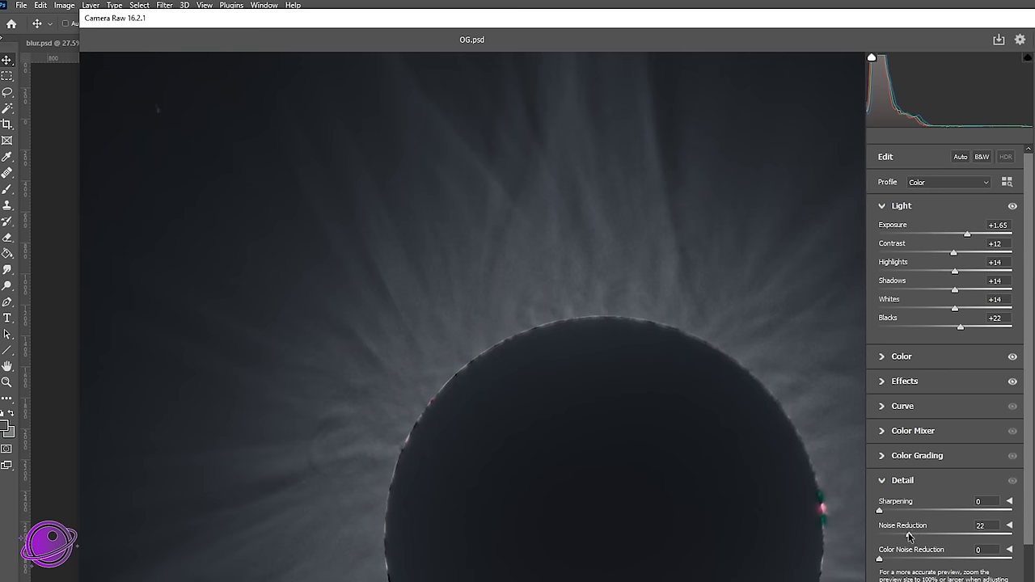
scroll(796, 453, "down", 5)
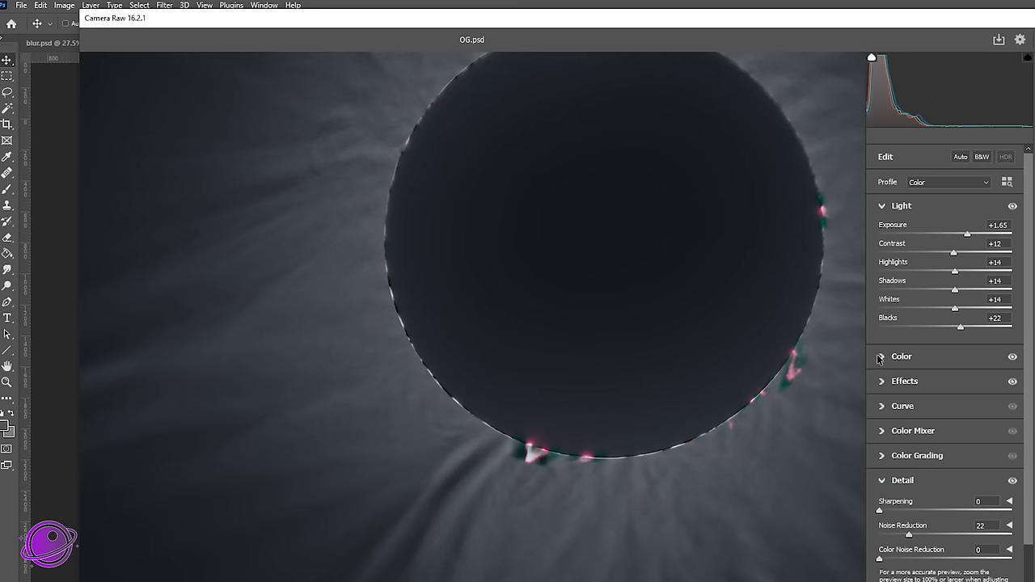
Step: Remove the green fringing around the prominences by setting Greens and Aquas saturation to -100, and apply the Camera Raw filter
left_click(882, 431)
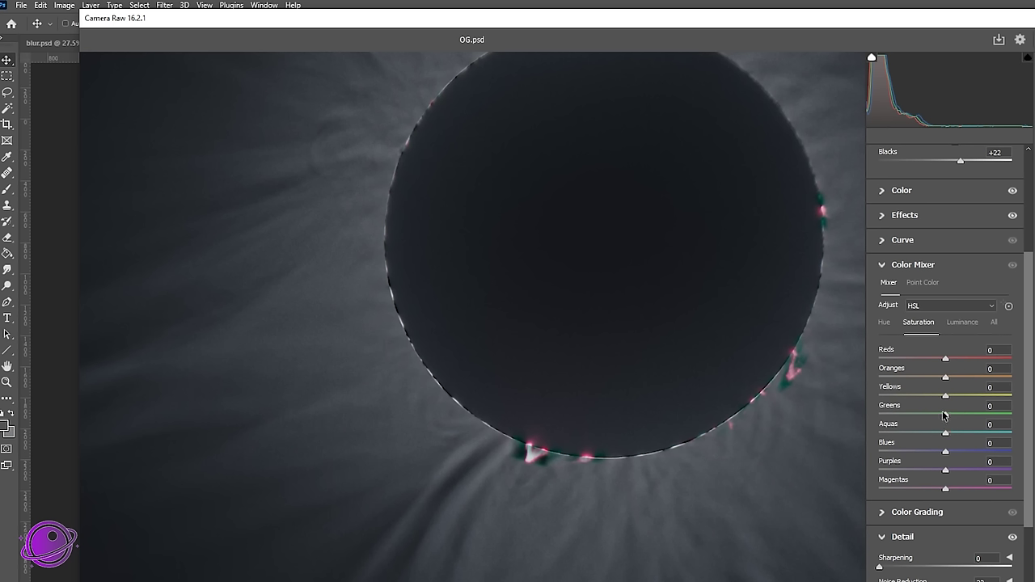
left_click_drag(947, 415, 834, 423)
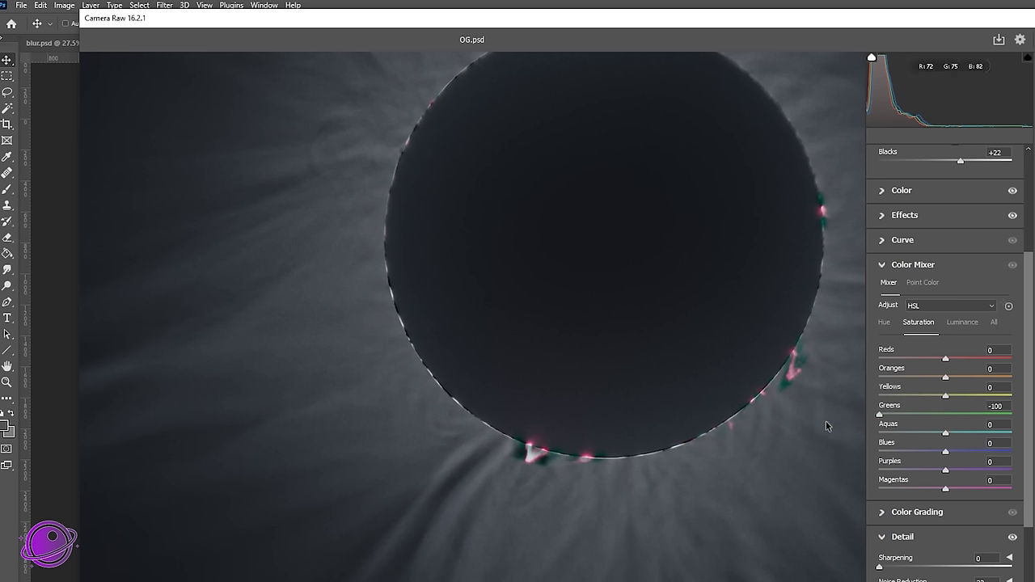
left_click_drag(945, 433, 835, 436)
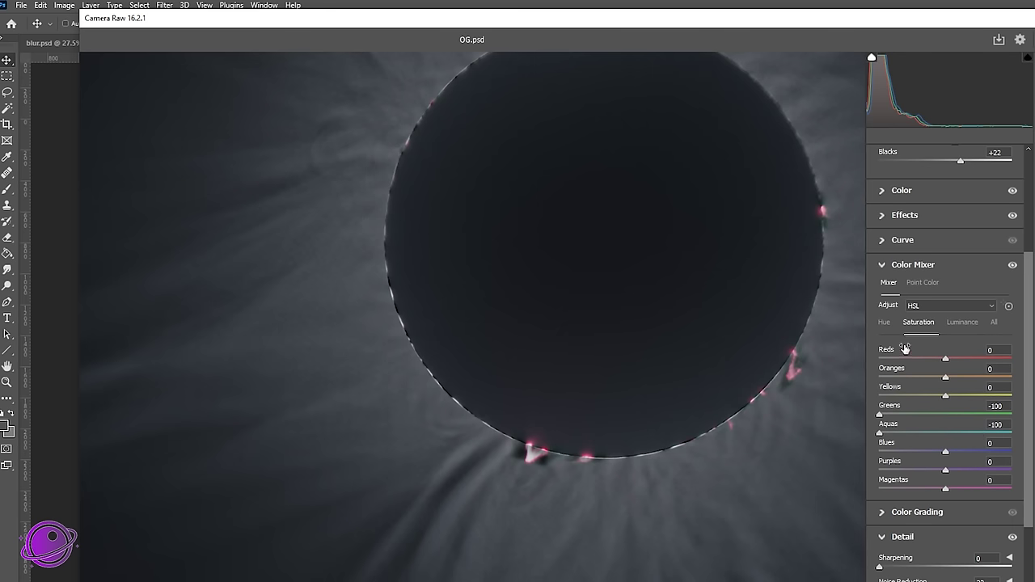
scroll(761, 412, "down", 3)
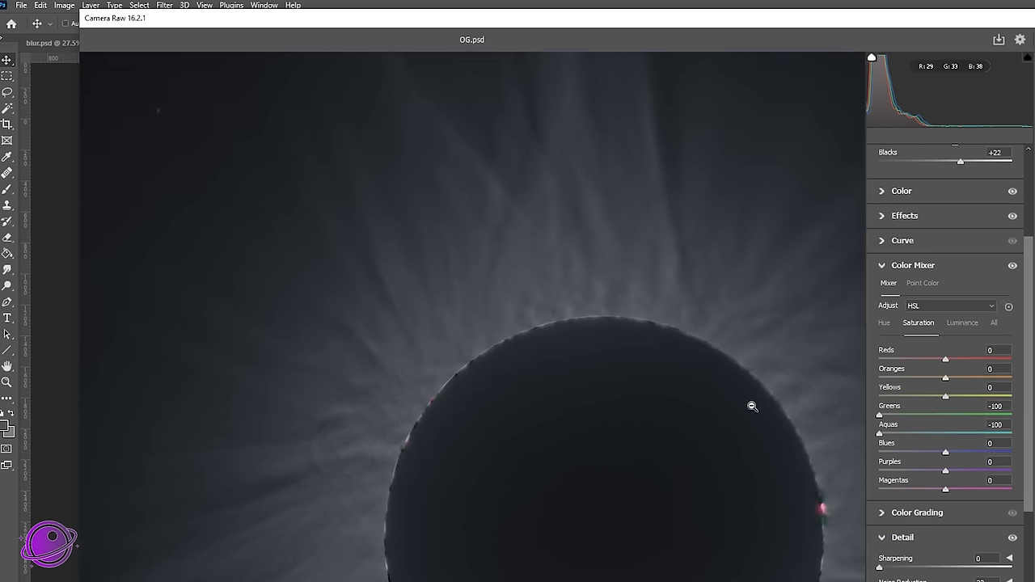
scroll(701, 413, "down", 1)
scroll(702, 413, "down", 2)
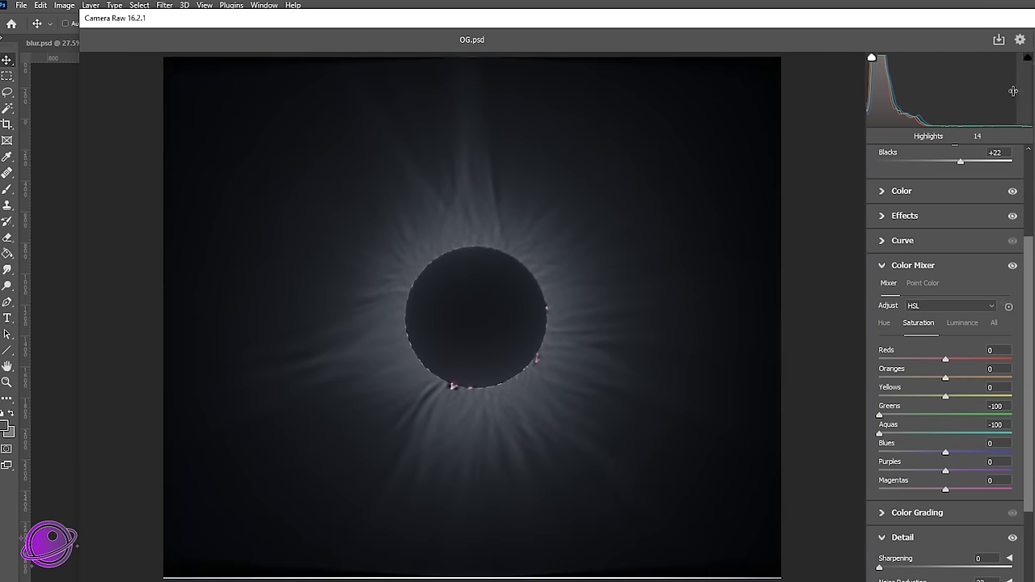
key("Return")
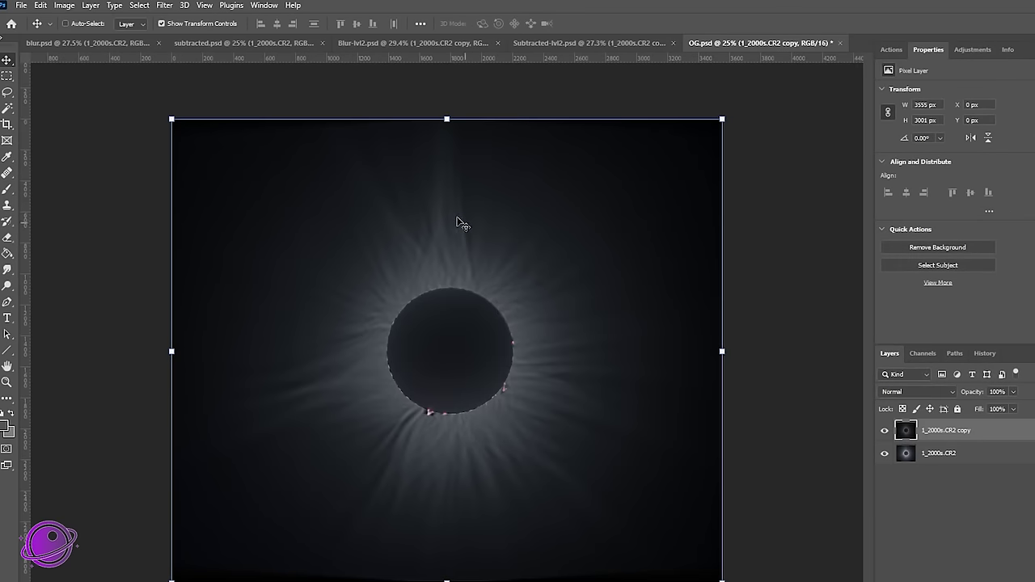
Step: Lower the layer copy's opacity to 50% and compare the blend with the original layer
left_click(1013, 393)
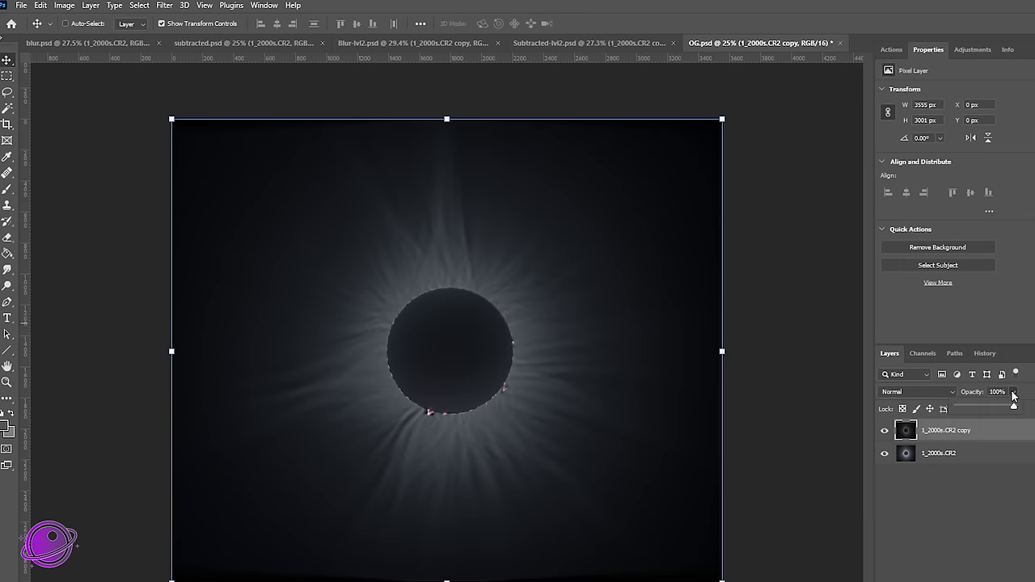
left_click_drag(1021, 408, 986, 409)
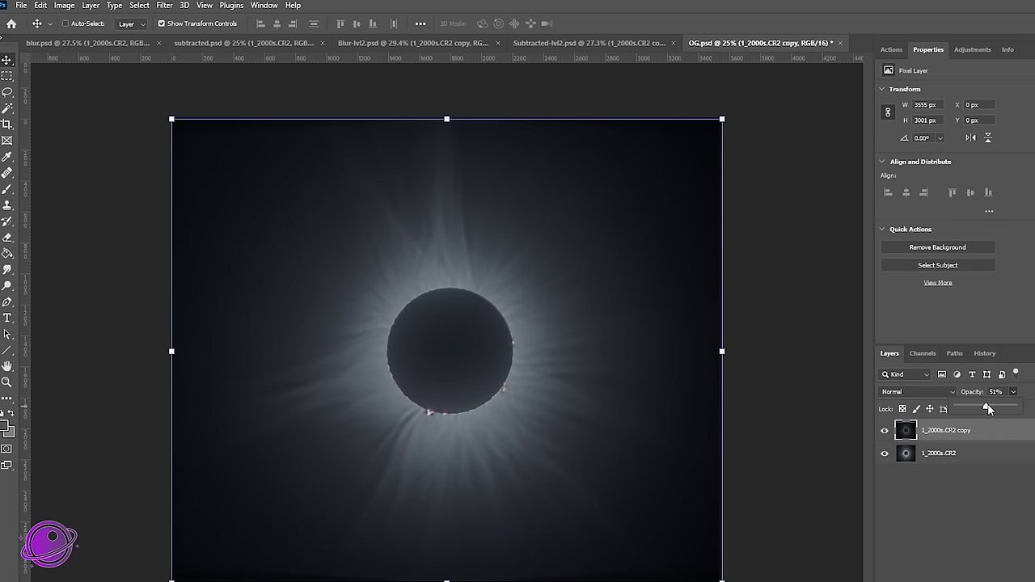
left_click(940, 438, "ctrl")
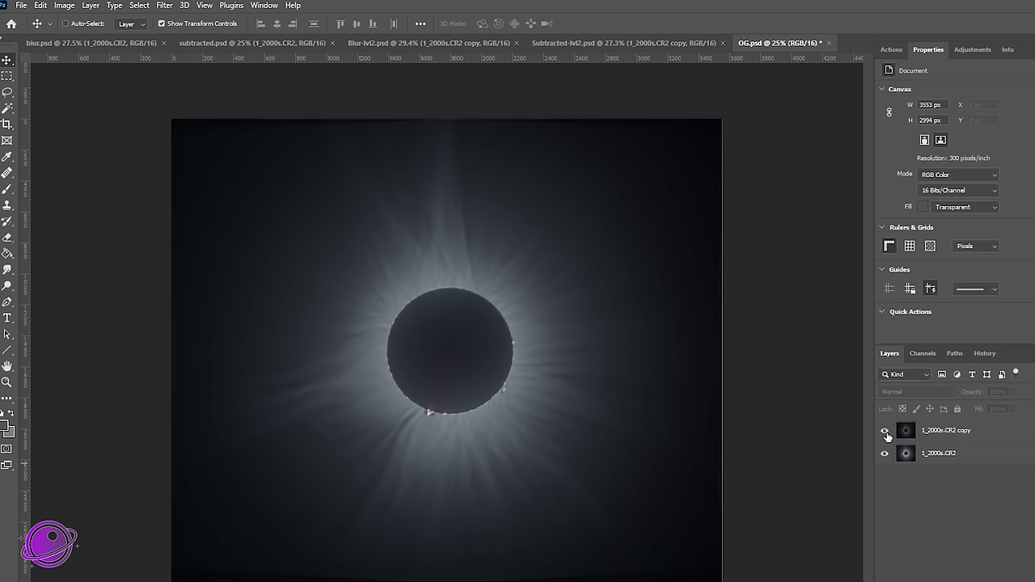
left_click(885, 432)
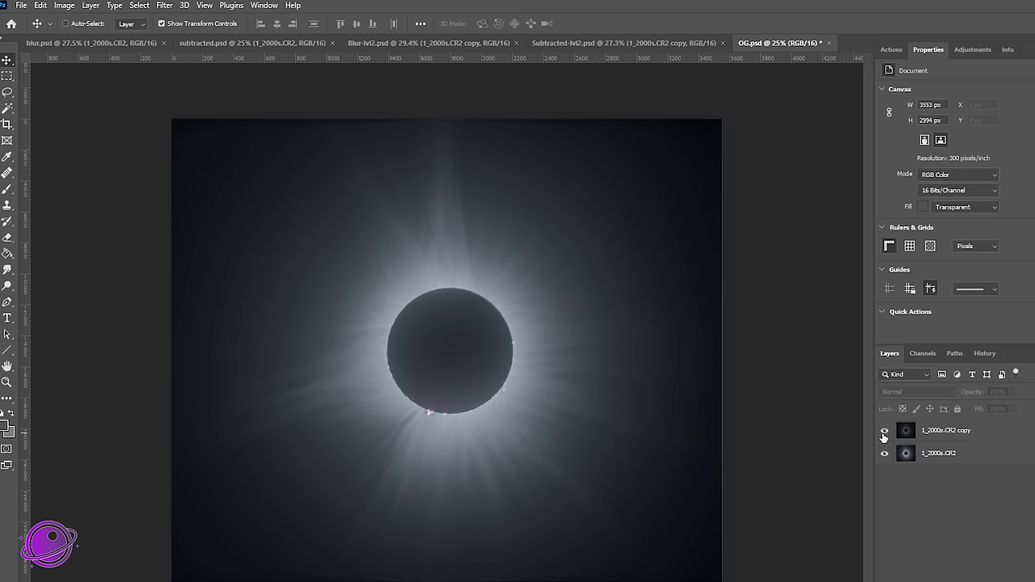
left_click(885, 432)
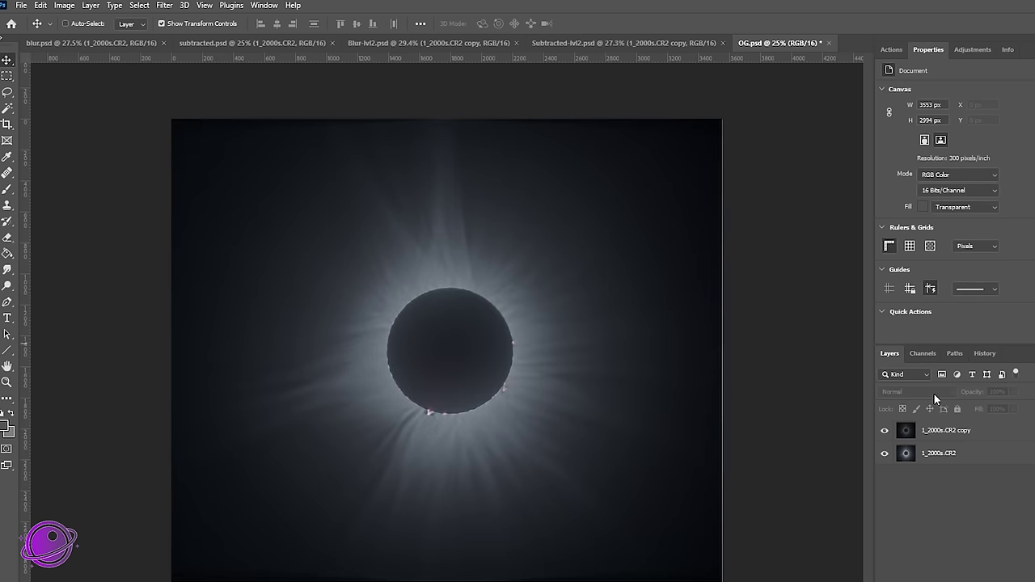
left_click(966, 430)
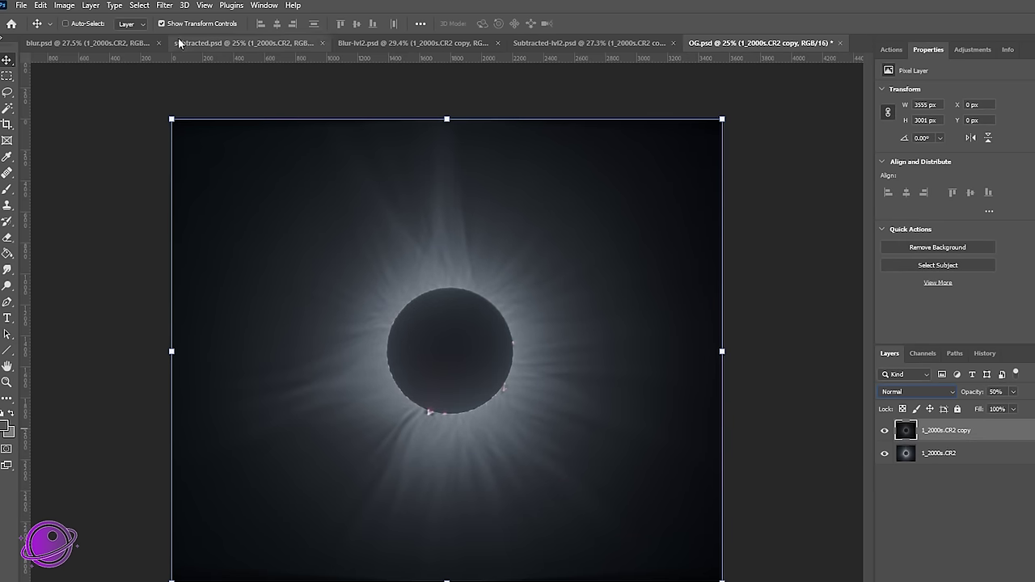
Step: Add a Levels adjustment layer above the layer copy and lower its white input level to brighten the corona
left_click(91, 6)
mouse_move(172, 168)
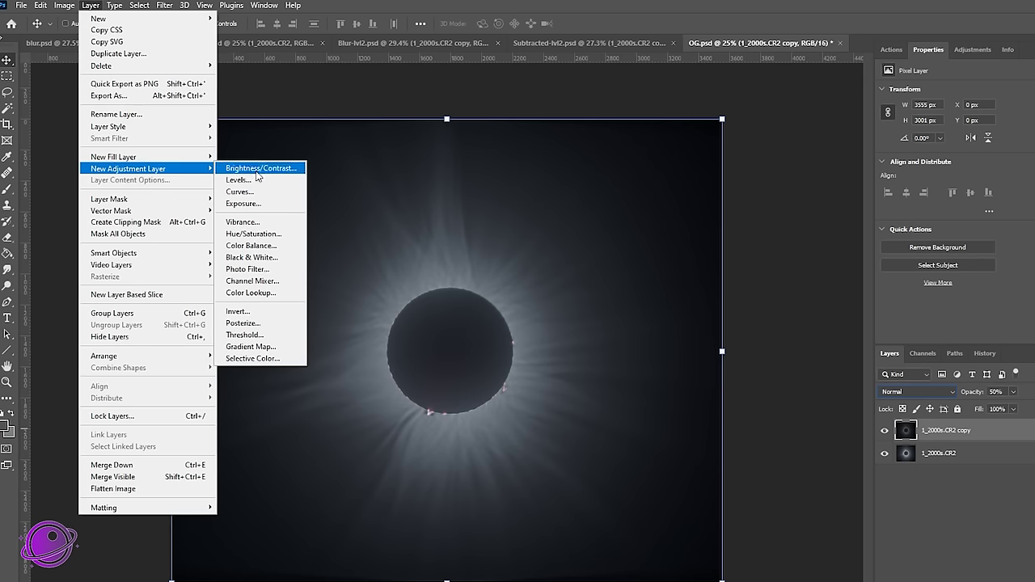
left_click(277, 181)
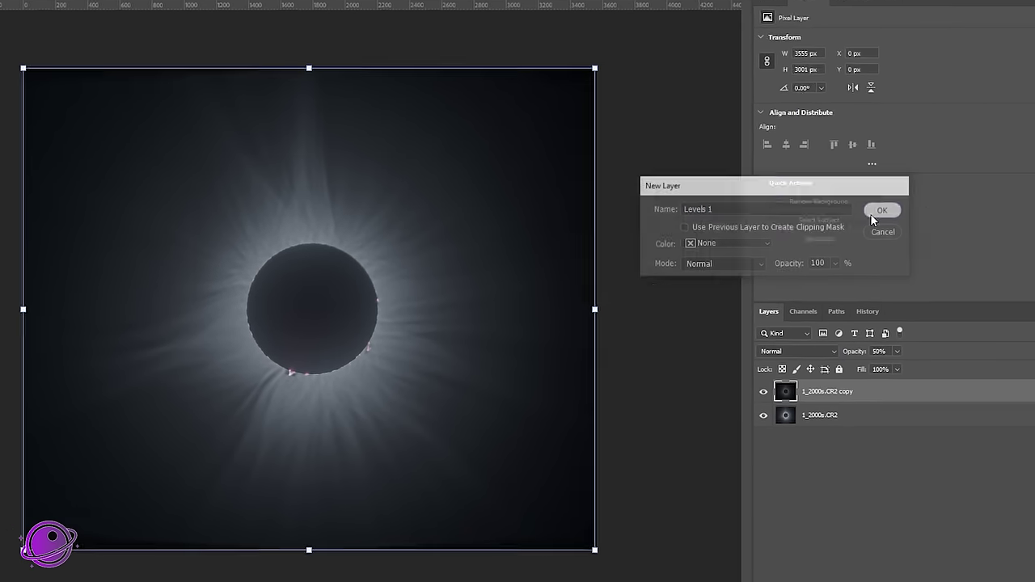
left_click(990, 260)
left_click_drag(986, 127, 943, 132)
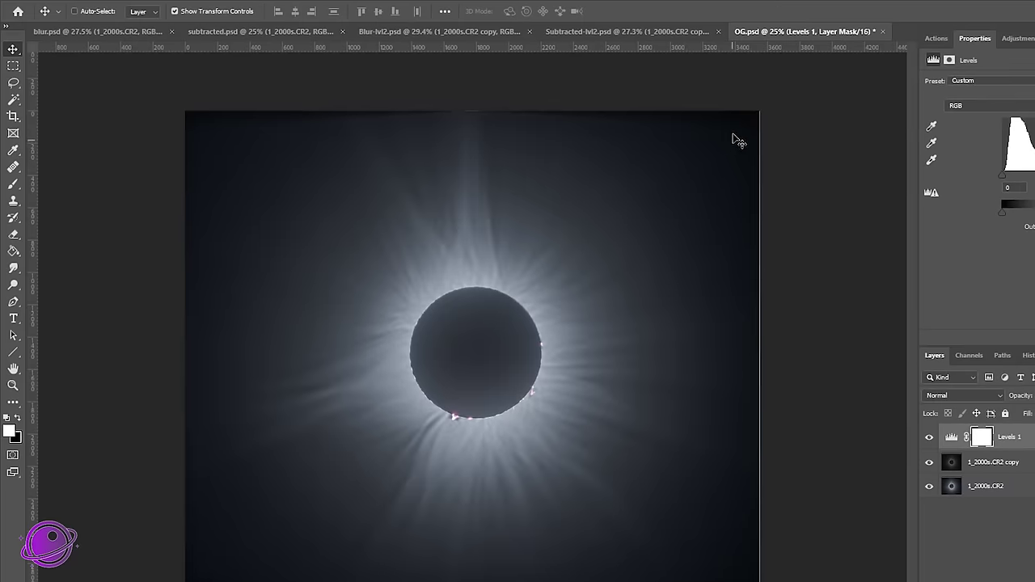
Step: Crop the uneven outer edges off the eclipse image, leaving about 3465 × 2770 px
left_click(16, 116)
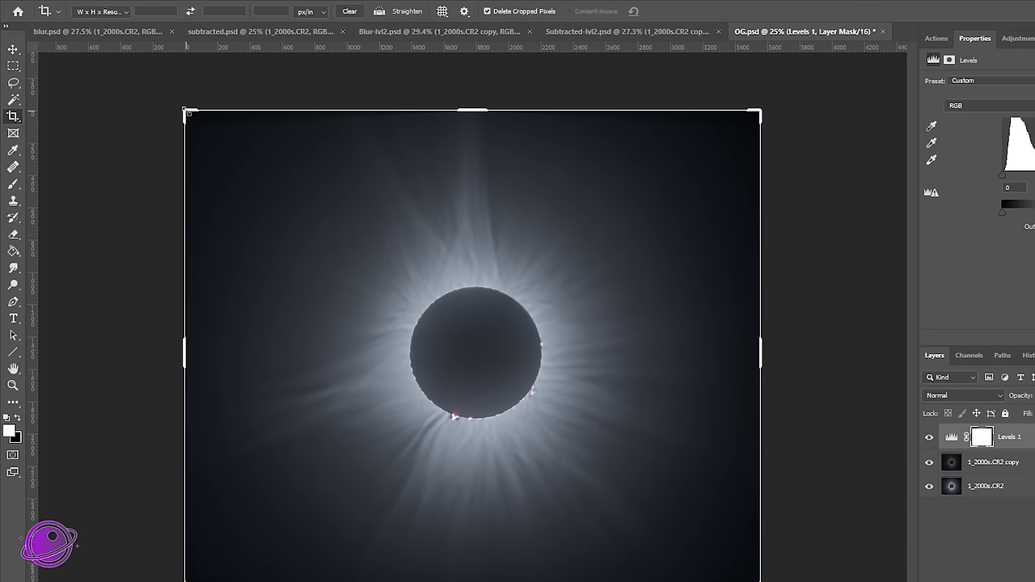
left_click_drag(187, 112, 193, 122)
left_click_drag(750, 576, 751, 577)
left_click(683, 12)
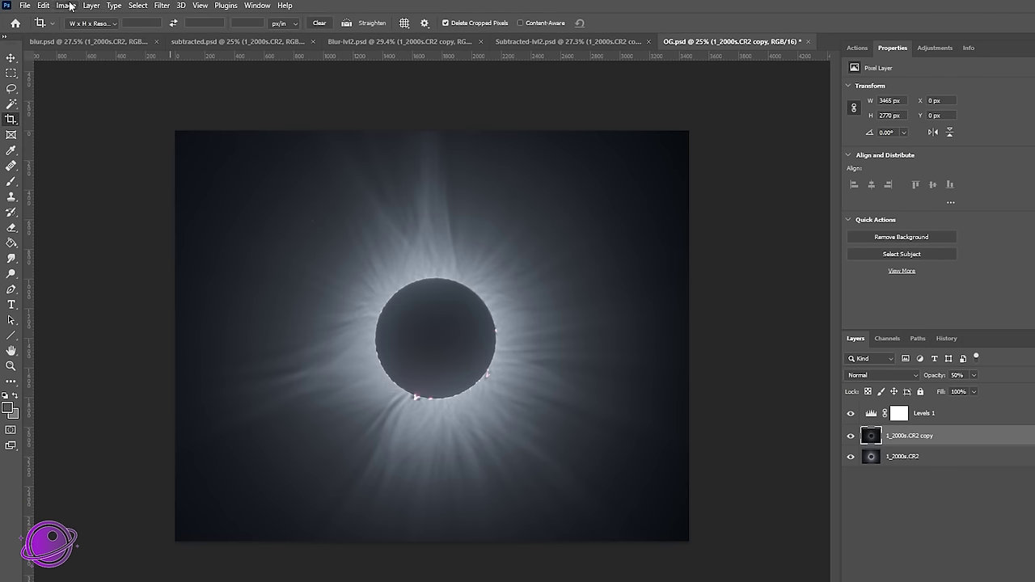
Step: Apply a Brightness/Contrast adjustment to the 1_2000s.CR2 copy layer with brightness 24 and contrast 26
left_click(70, 5)
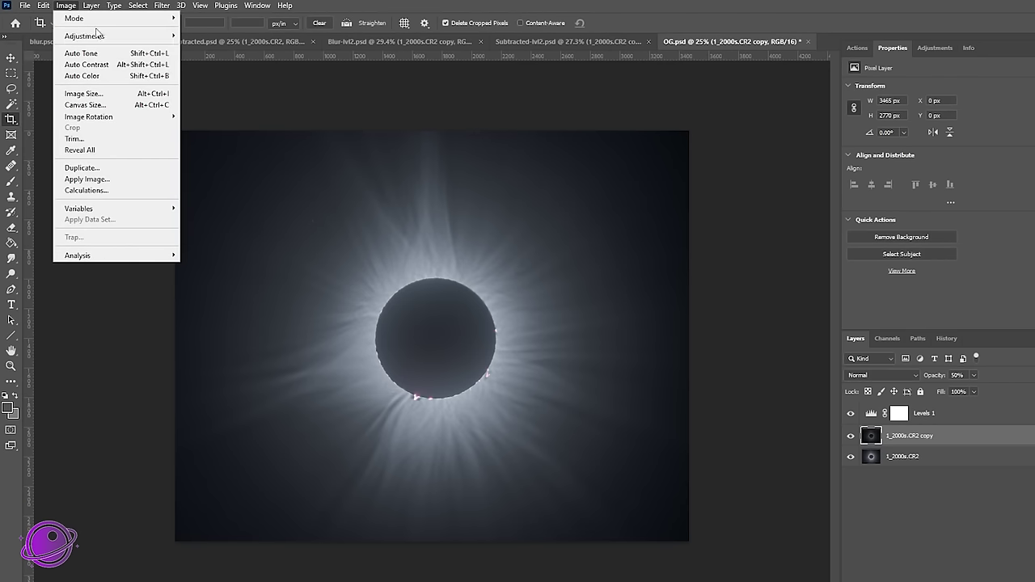
mouse_move(97, 36)
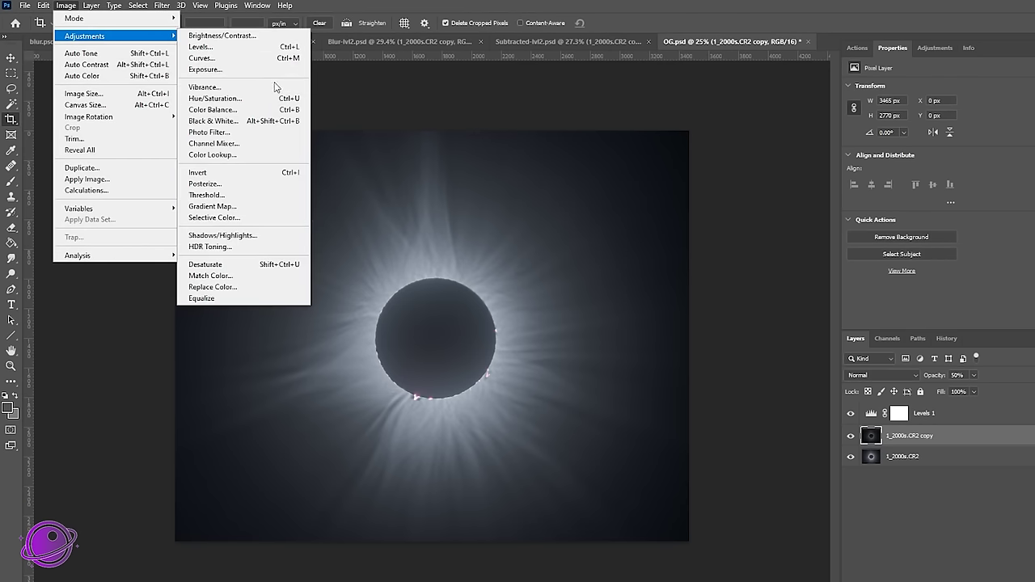
left_click(232, 37)
left_click_drag(652, 221, 889, 225)
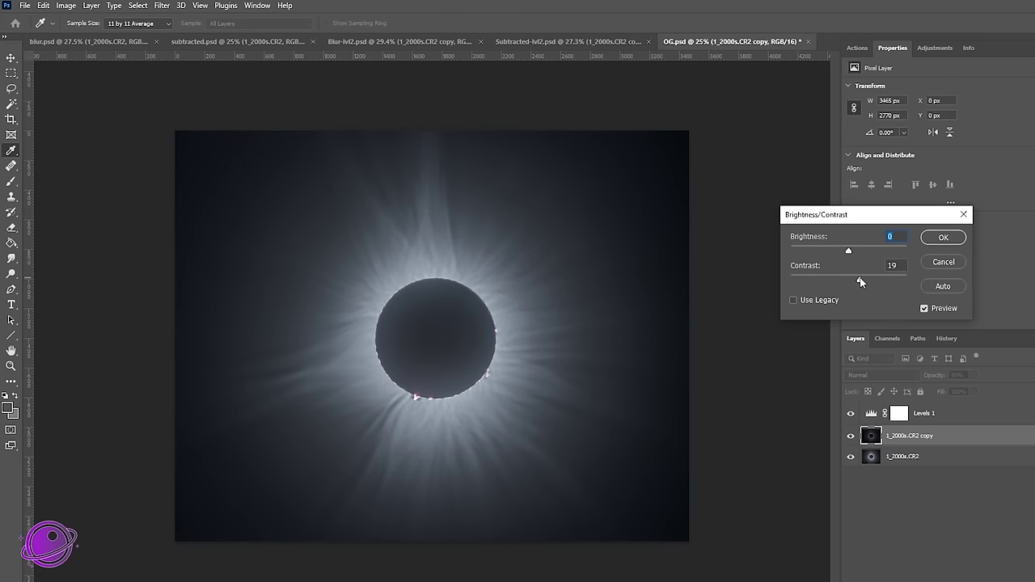
left_click_drag(848, 250, 867, 256)
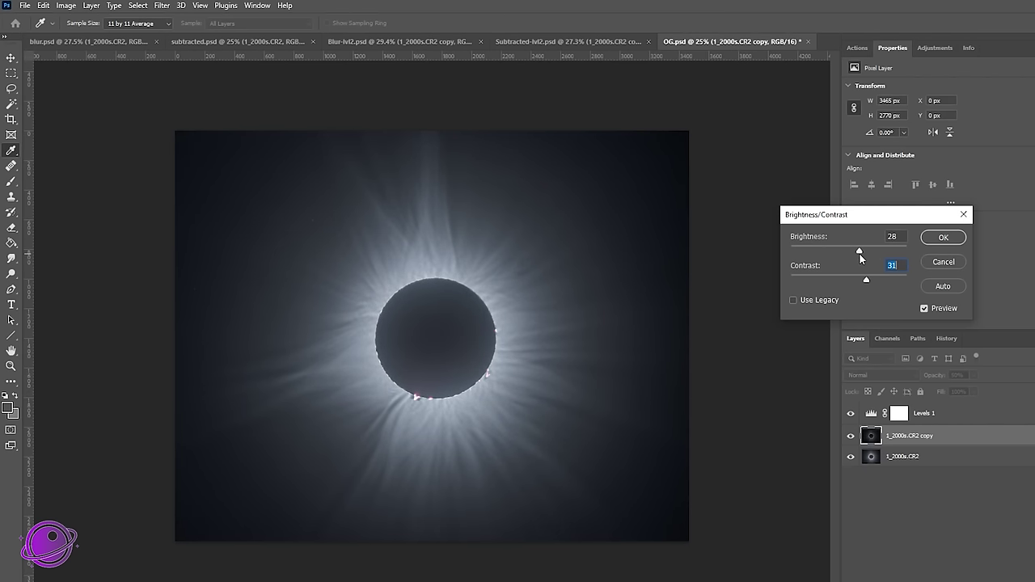
left_click_drag(859, 254, 863, 280)
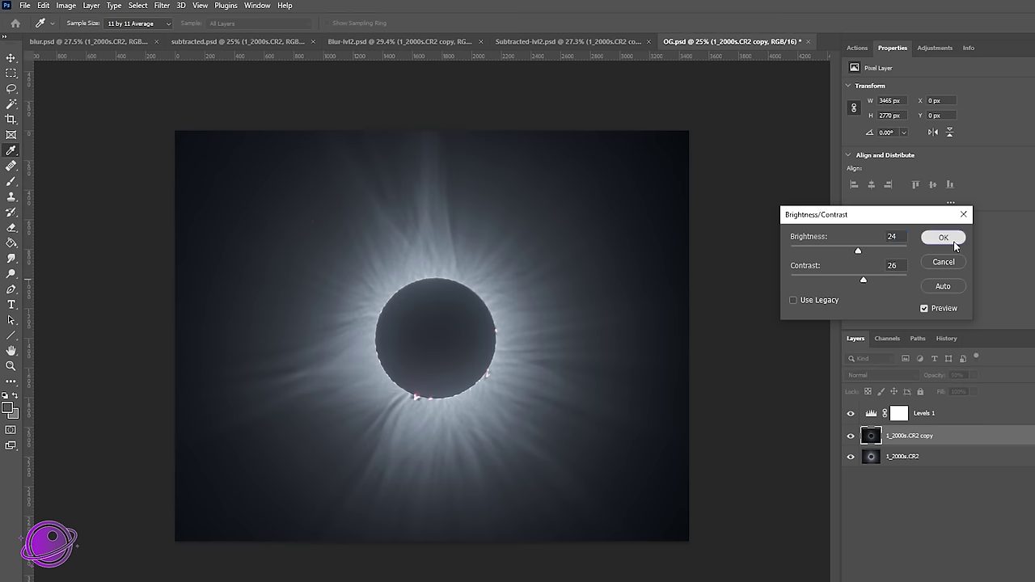
left_click(944, 238)
key("c")
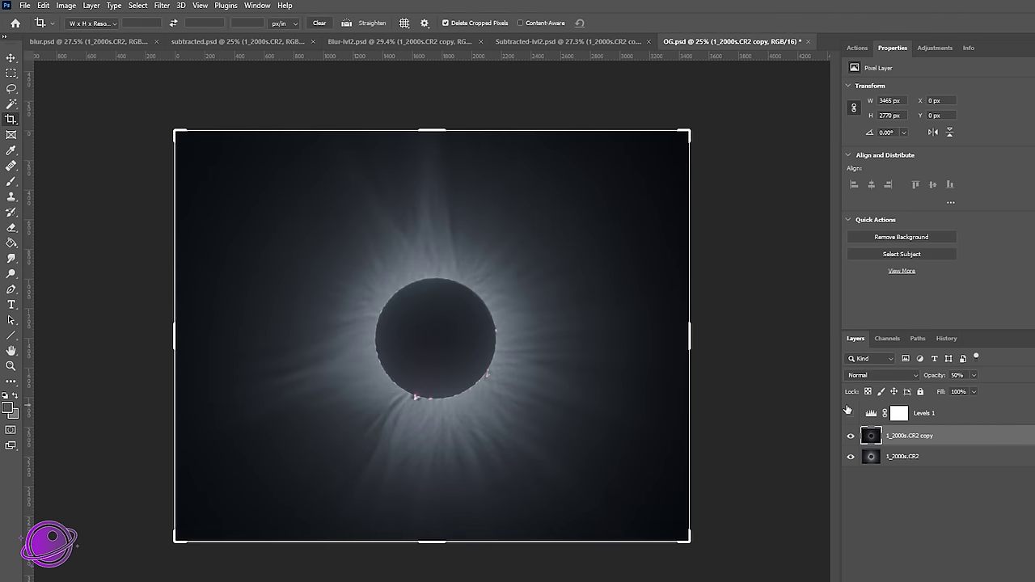
Step: Compare the image with and without the Levels adjustment and the layer copy by toggling their visibility
left_click(851, 412)
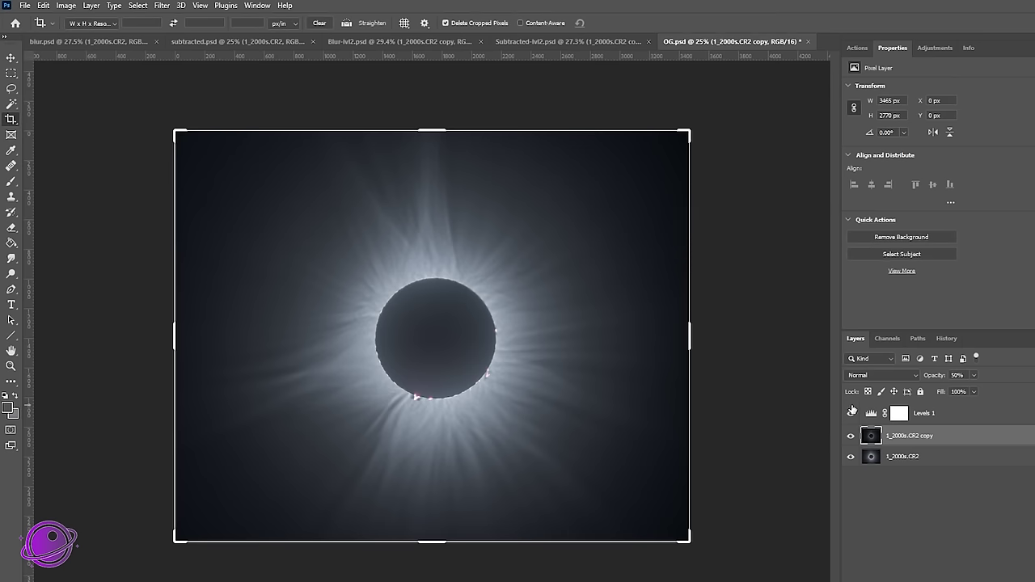
left_click(852, 412)
left_click(934, 413)
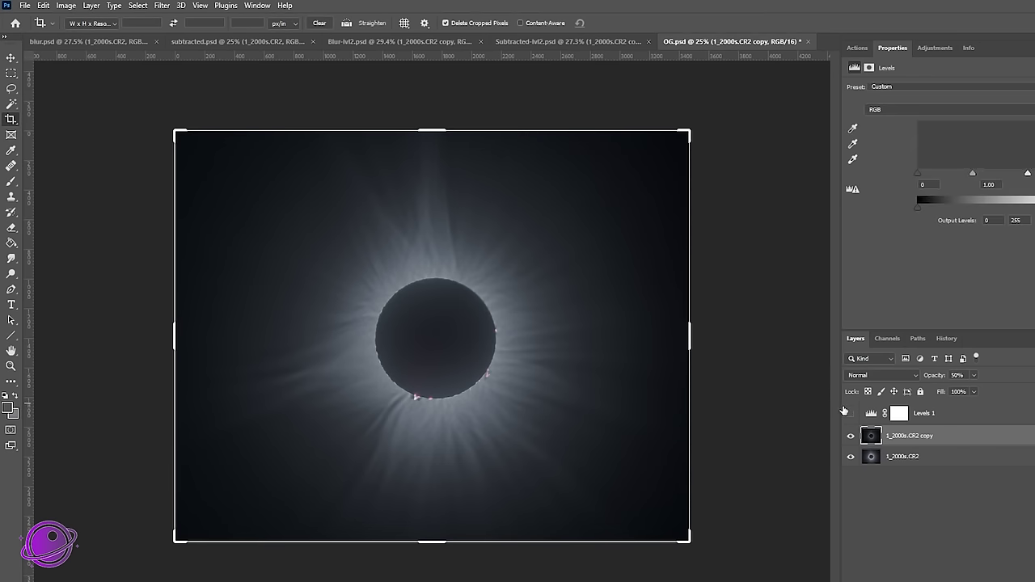
left_click(851, 414)
left_click(851, 438)
left_click(850, 413)
left_click(884, 458)
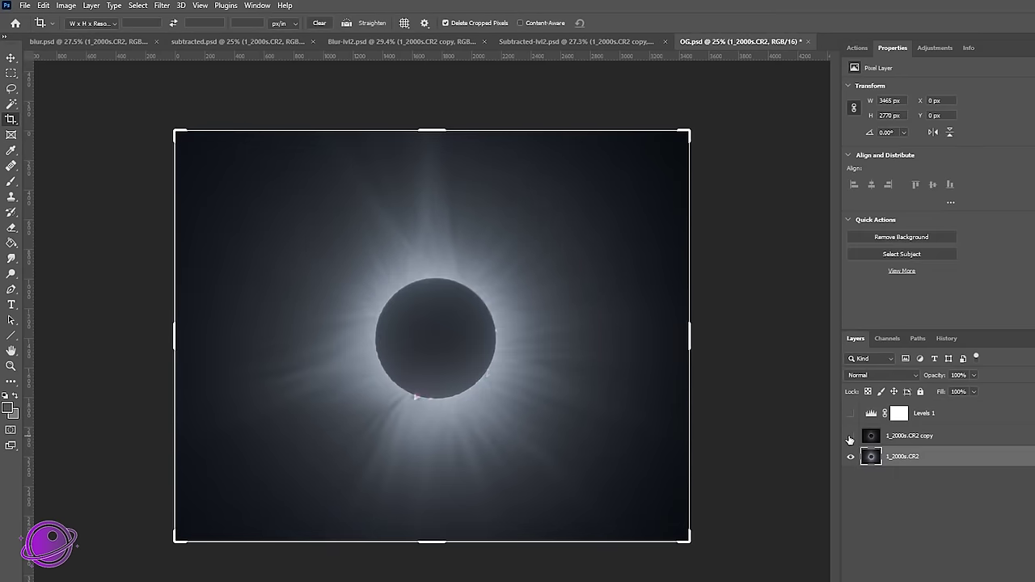
left_click(850, 436)
left_click(850, 414)
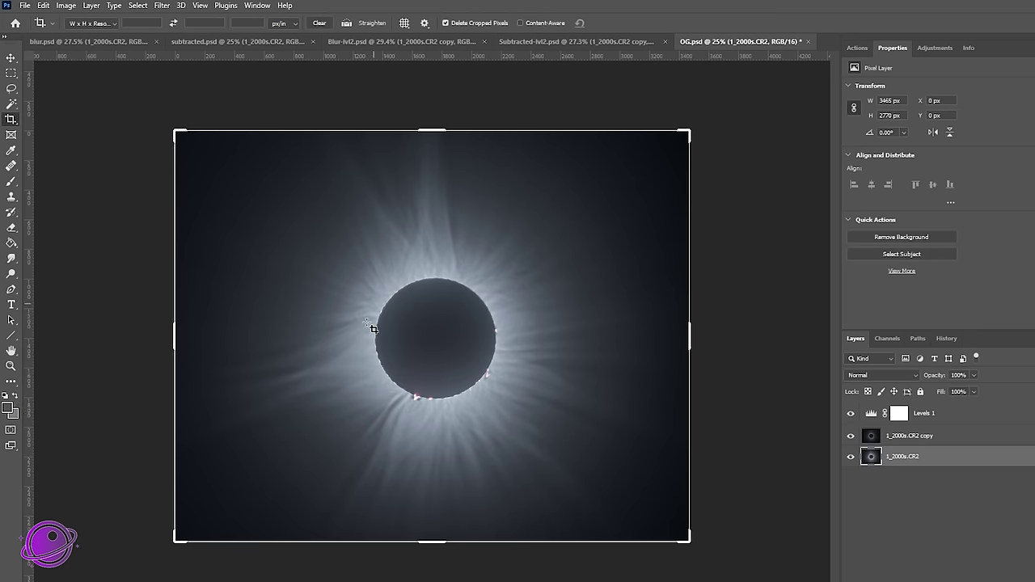
Step: Examine the pink prominences and the Moon's lower edge up close, and compare them with the whole composite
left_click(12, 59)
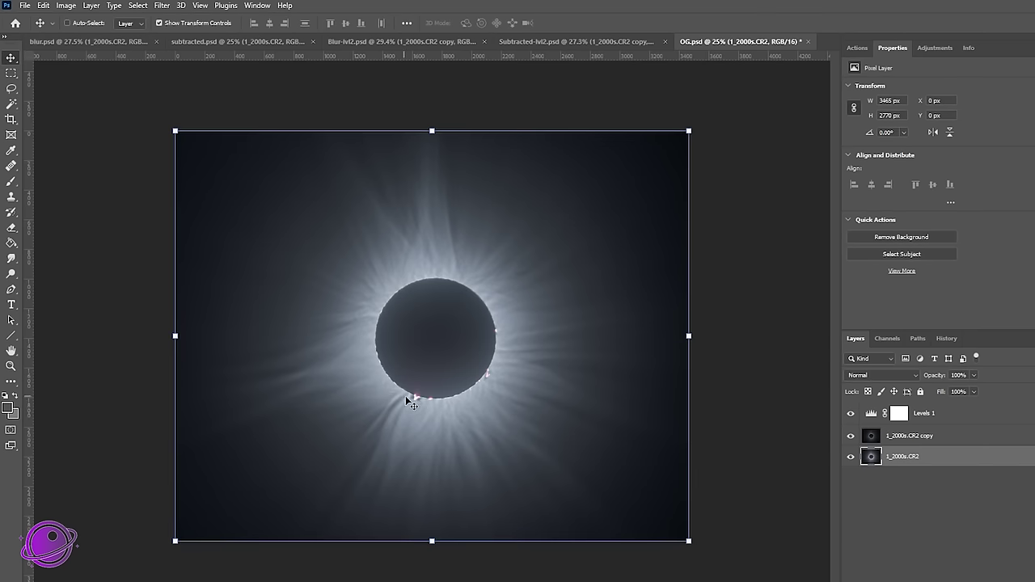
scroll(412, 407, "up", 5)
scroll(429, 449, "up", 3)
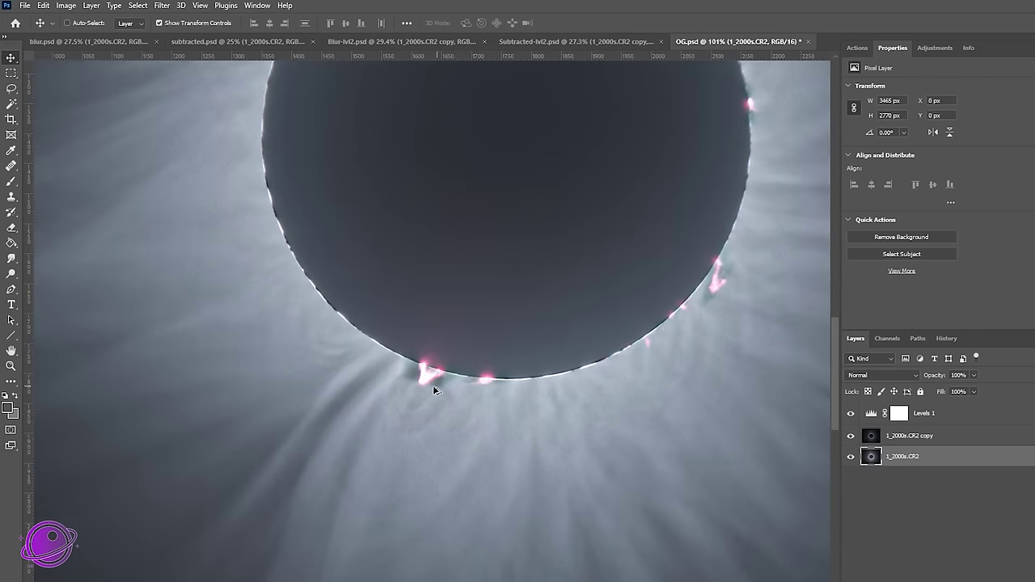
scroll(434, 390, "up", 2)
scroll(431, 385, "down", 6)
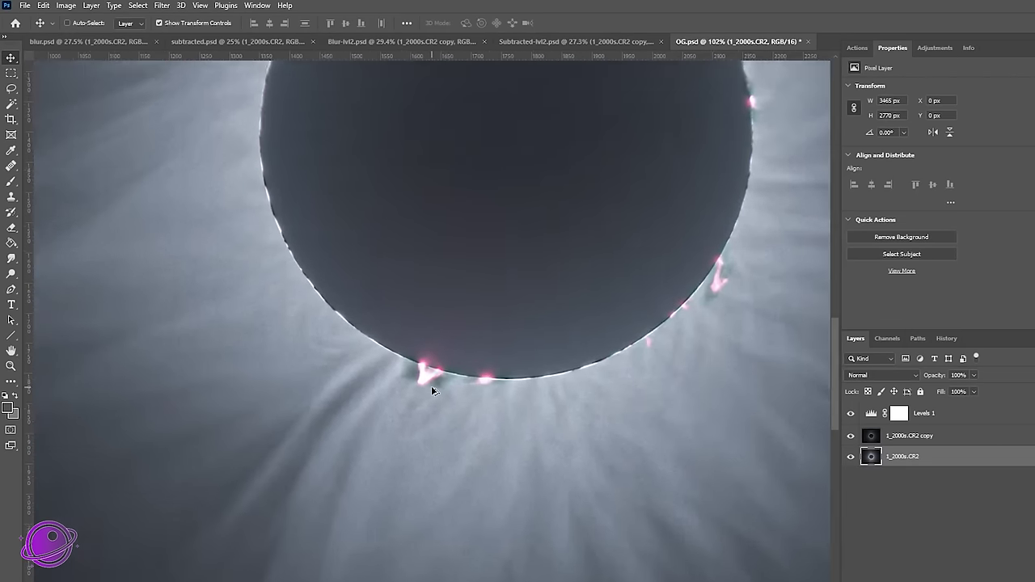
scroll(594, 346, "up", 7)
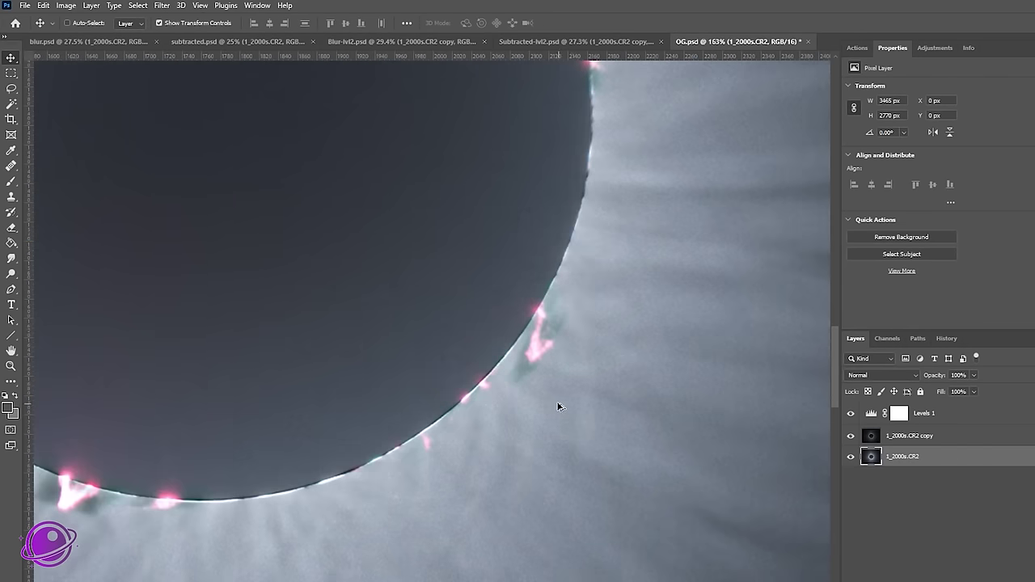
scroll(535, 372, "down", 8)
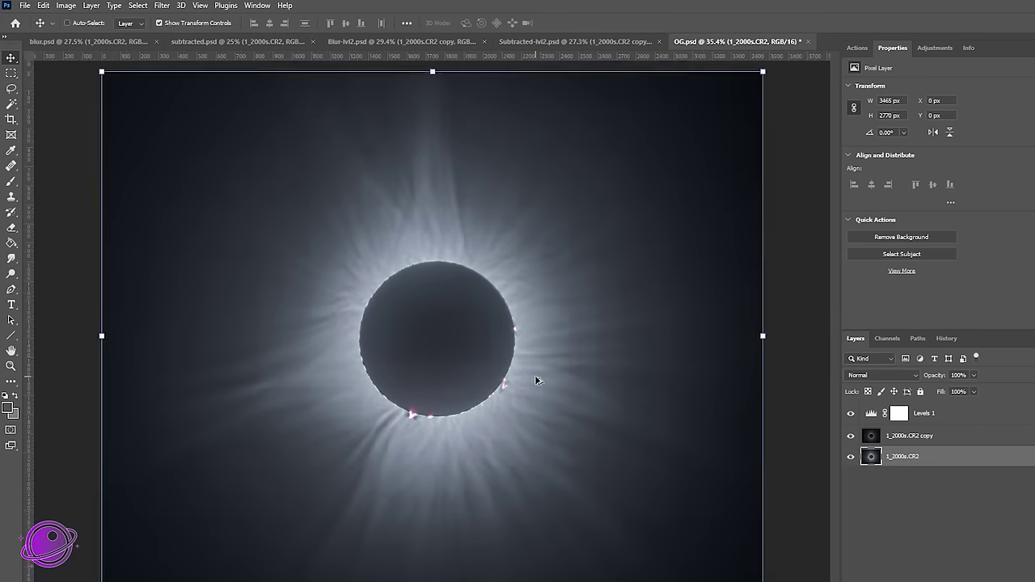
scroll(535, 380, "down", 2)
scroll(454, 366, "up", 1)
scroll(479, 339, "down", 1)
Step: Inspect the corona streamers around the Moon and the dark outer background for fine detail and faint stars
scroll(392, 236, "up", 3)
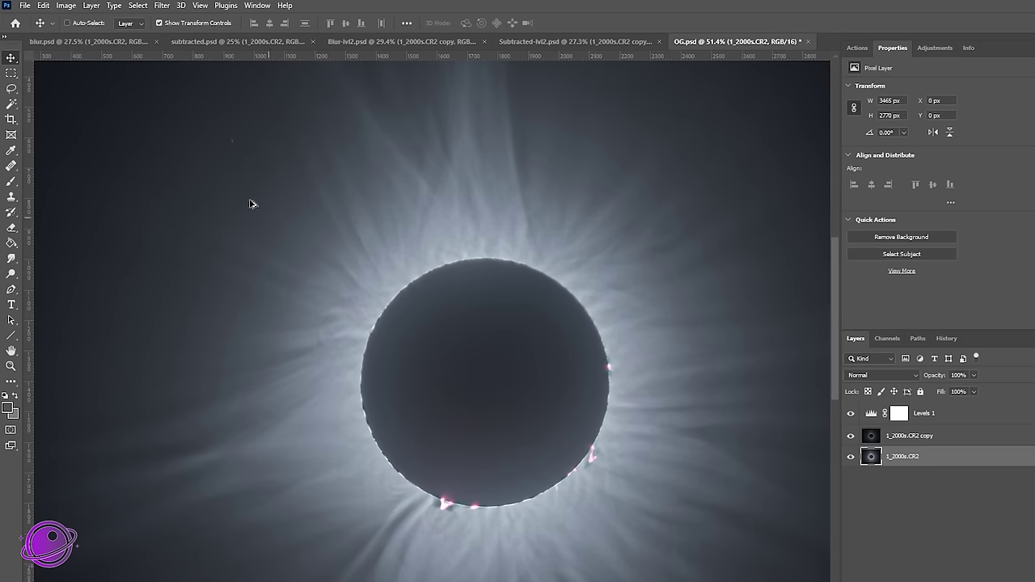
scroll(259, 154, "up", 2)
scroll(606, 454, "down", 5)
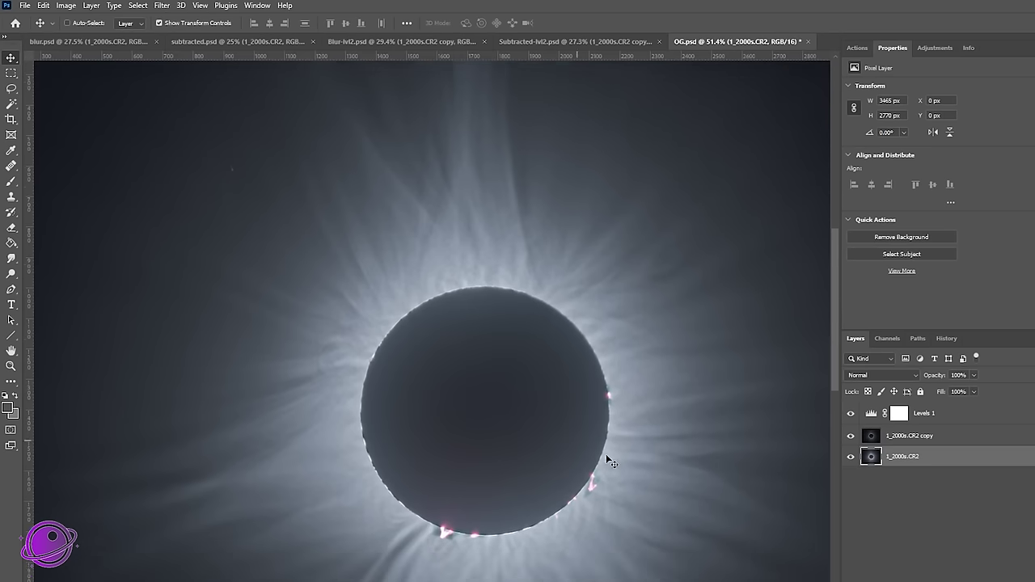
scroll(675, 423, "down", 1)
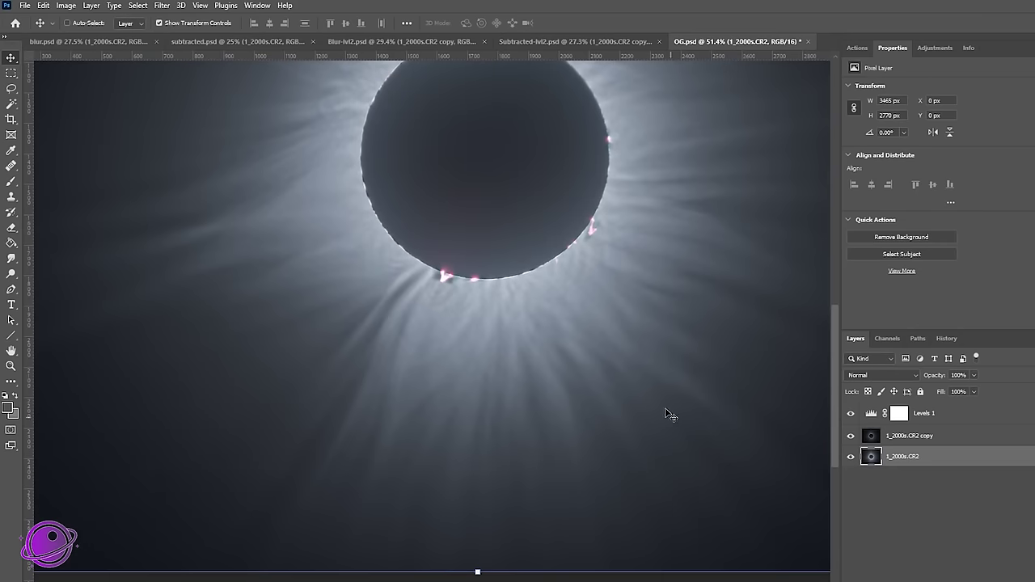
scroll(670, 411, "up", 4)
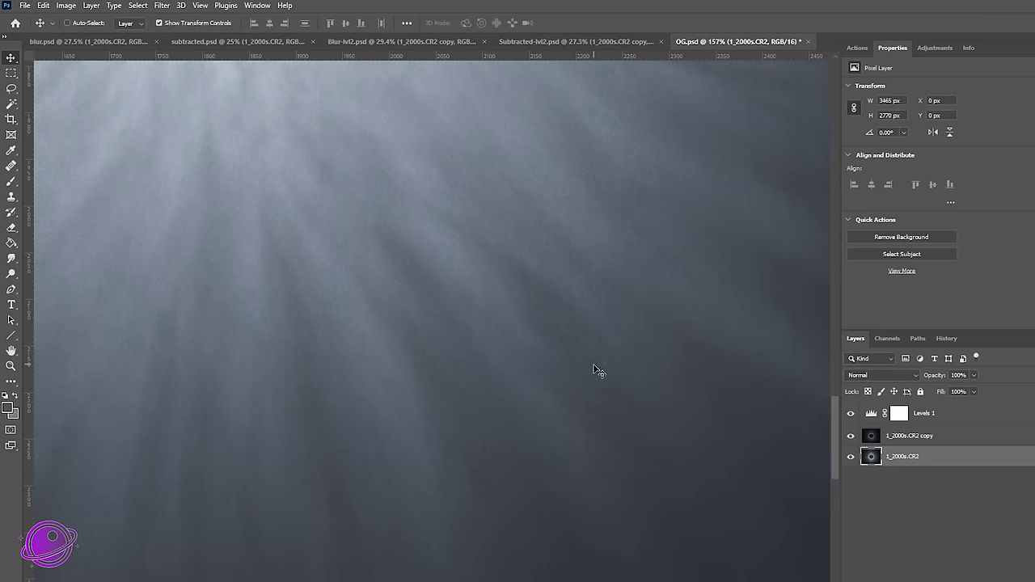
scroll(620, 363, "down", 4)
scroll(612, 382, "down", 5)
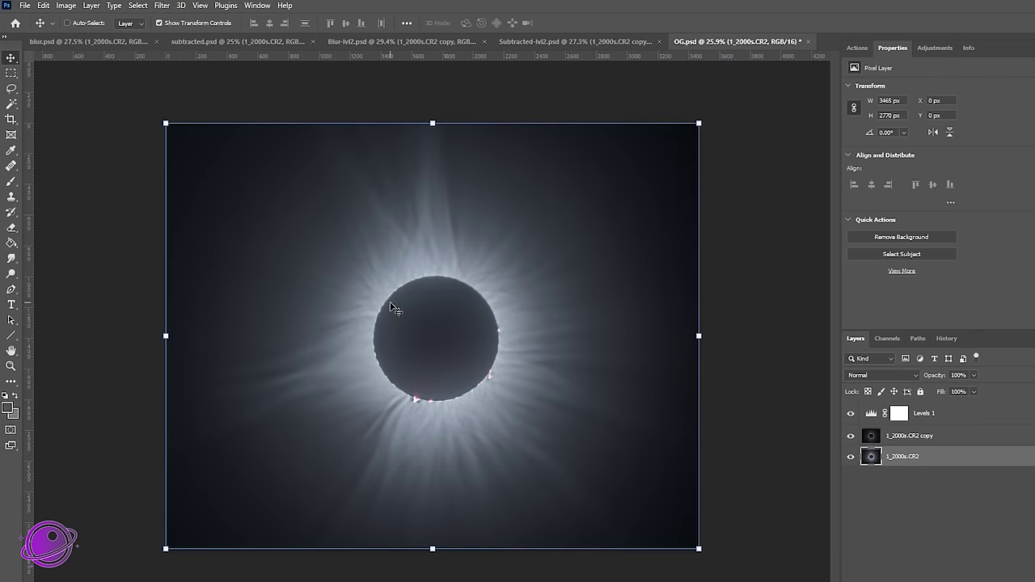
scroll(291, 267, "up", 4)
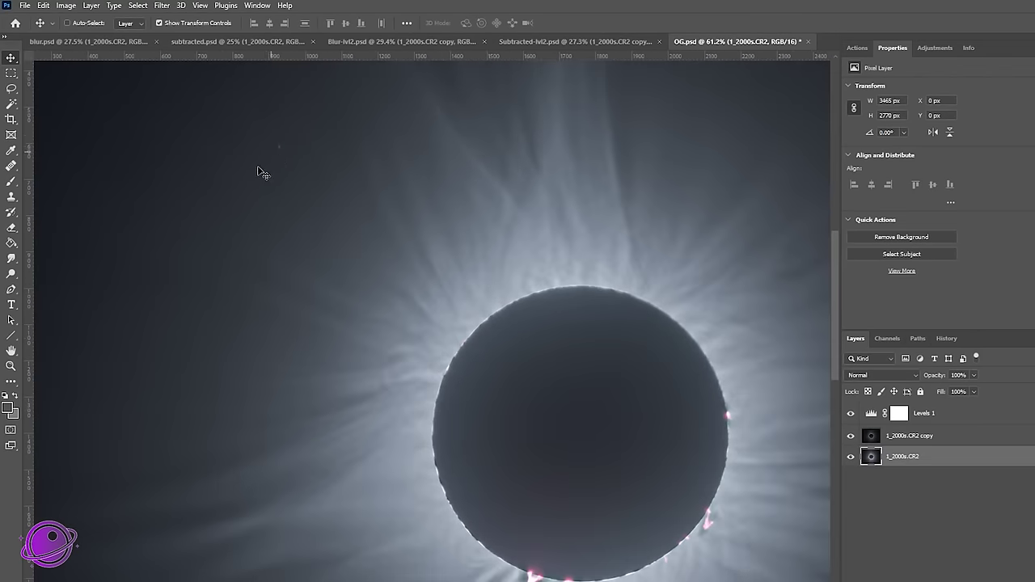
scroll(171, 257, "down", 3)
scroll(114, 289, "up", 2)
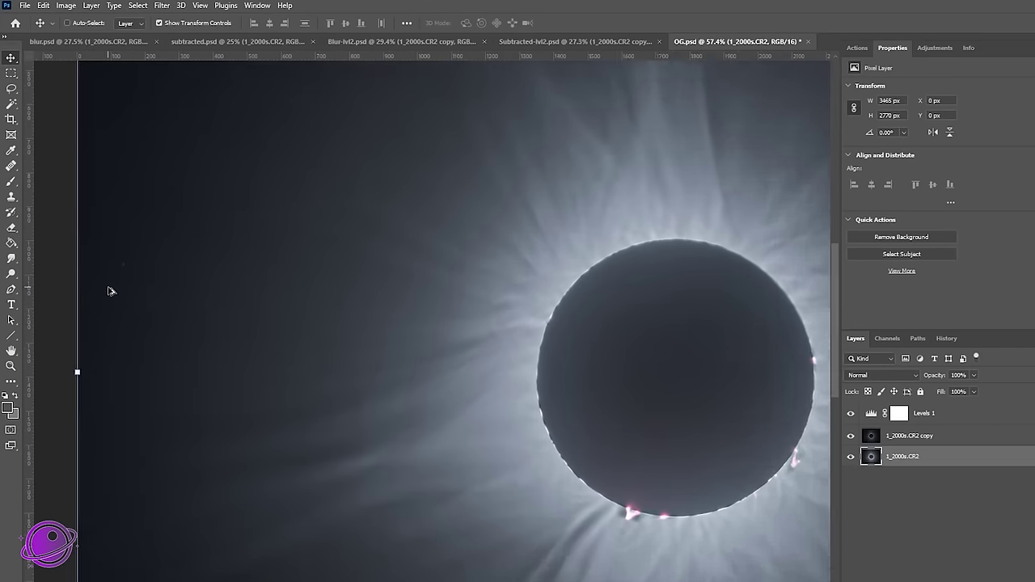
scroll(113, 242, "up", 6)
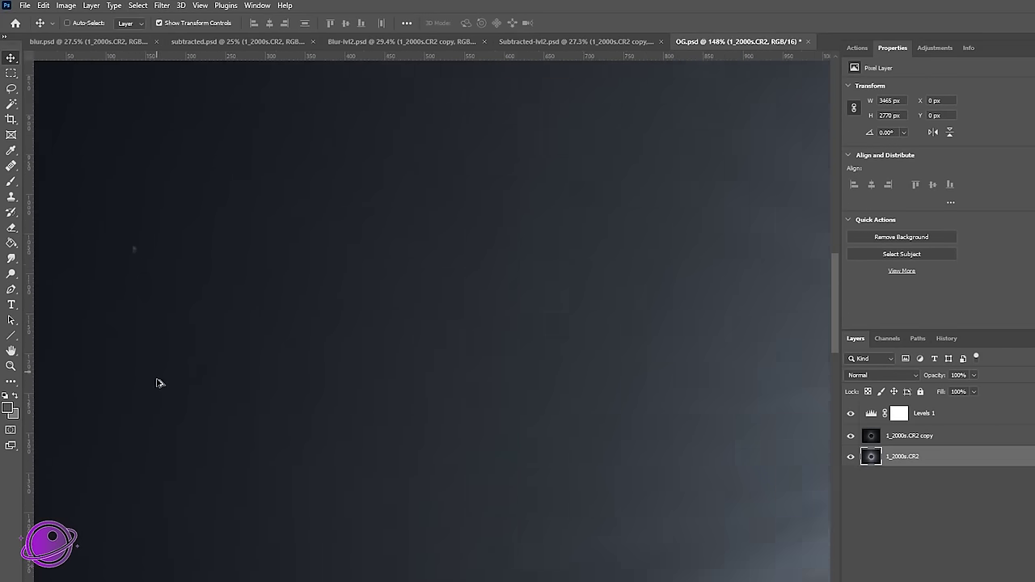
scroll(158, 380, "down", 9)
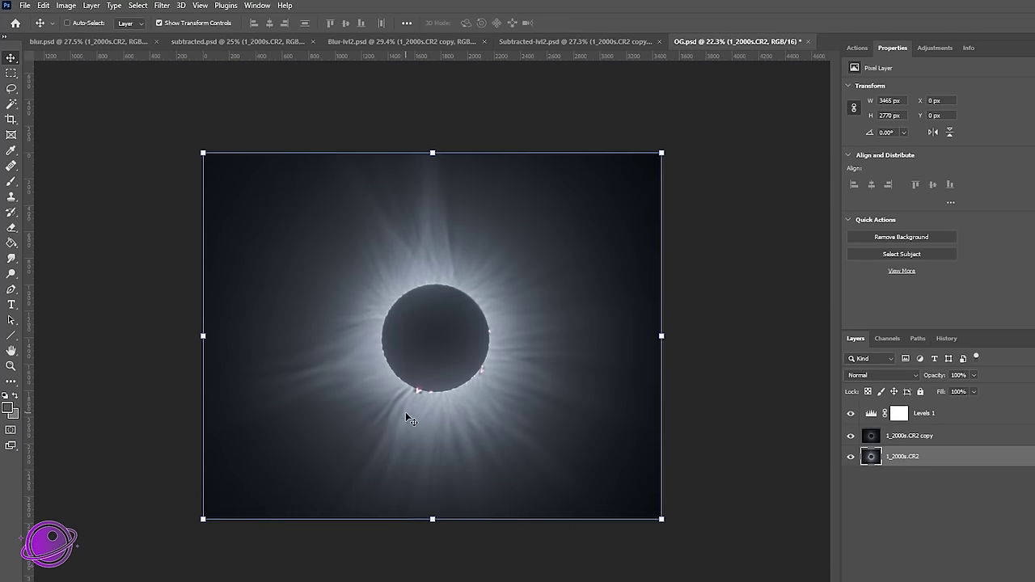
scroll(495, 312, "up", 1)
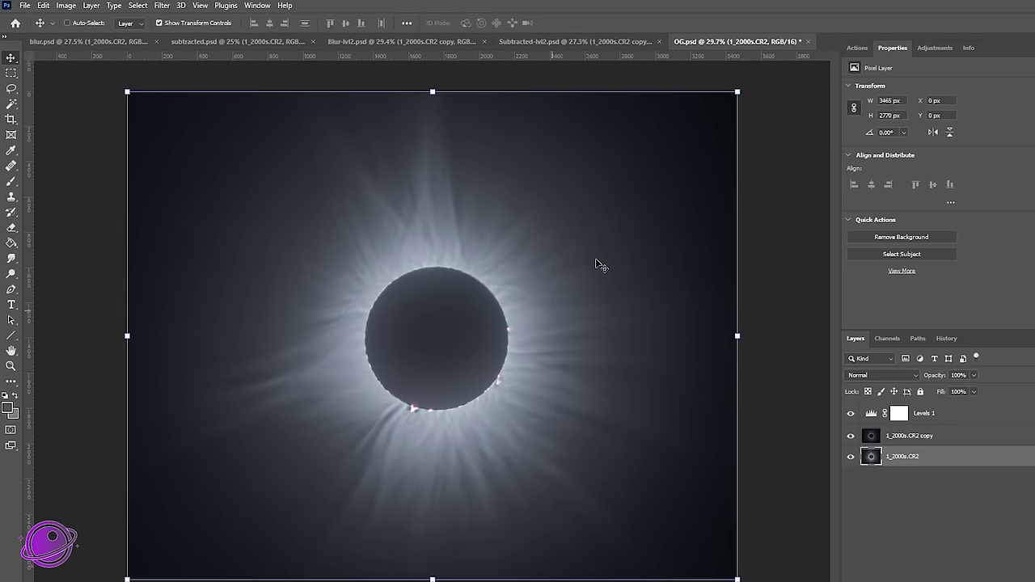
Step: Paste the caption with "April 8, 2024 - Richford, VT", the author's name and "Naztronomy.com" into the image, and hide the transform controls
key("ctrl+v")
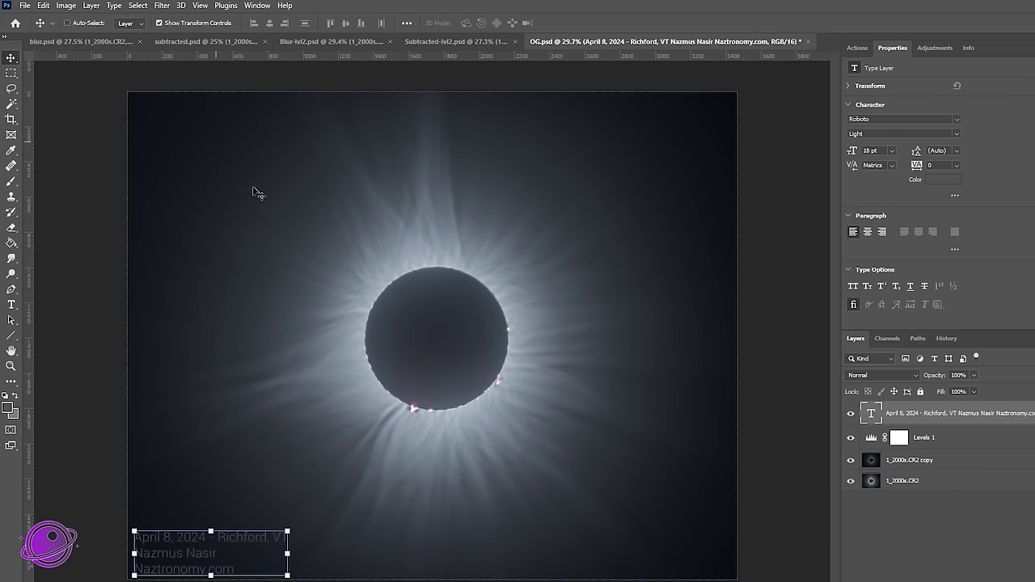
left_click(171, 24)
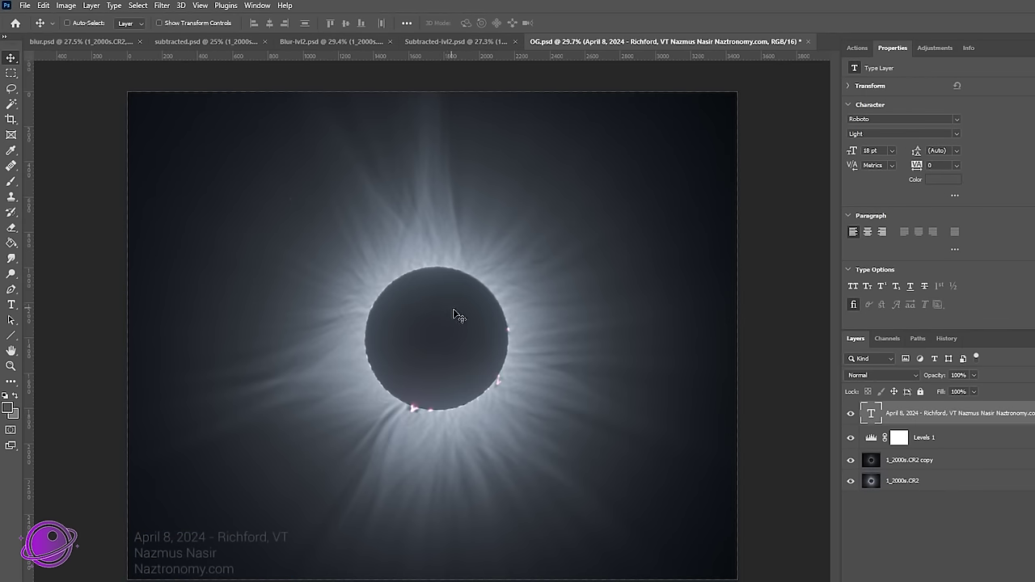
Step: Review the captioned composite as a whole and check the prominences and surrounding corona up close
scroll(449, 311, "up", 1)
scroll(450, 303, "down", 3)
scroll(450, 308, "up", 4)
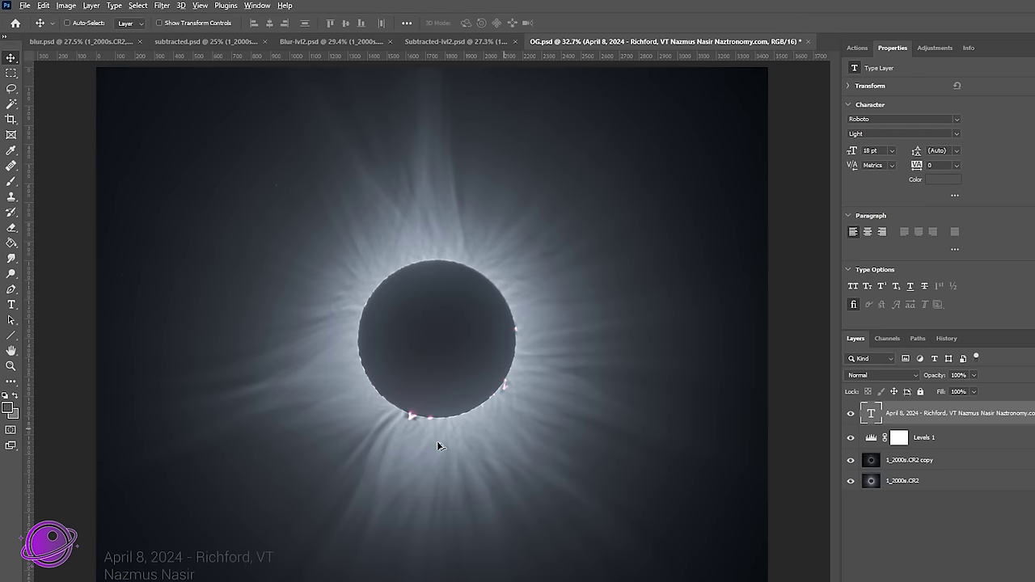
scroll(356, 434, "up", 6)
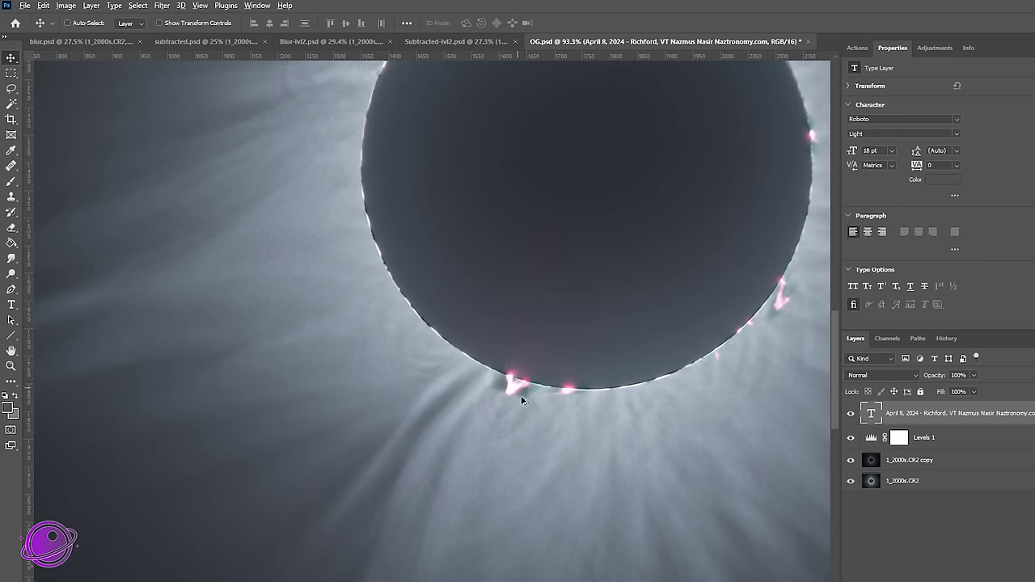
scroll(563, 374, "down", 6)
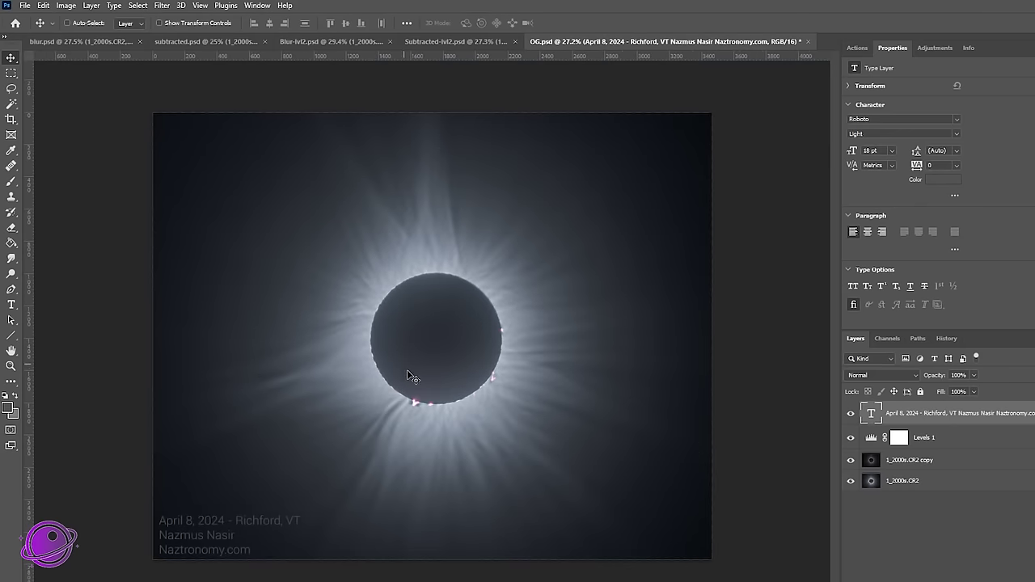
scroll(412, 377, "up", 4)
scroll(425, 428, "down", 3)
scroll(430, 437, "down", 1)
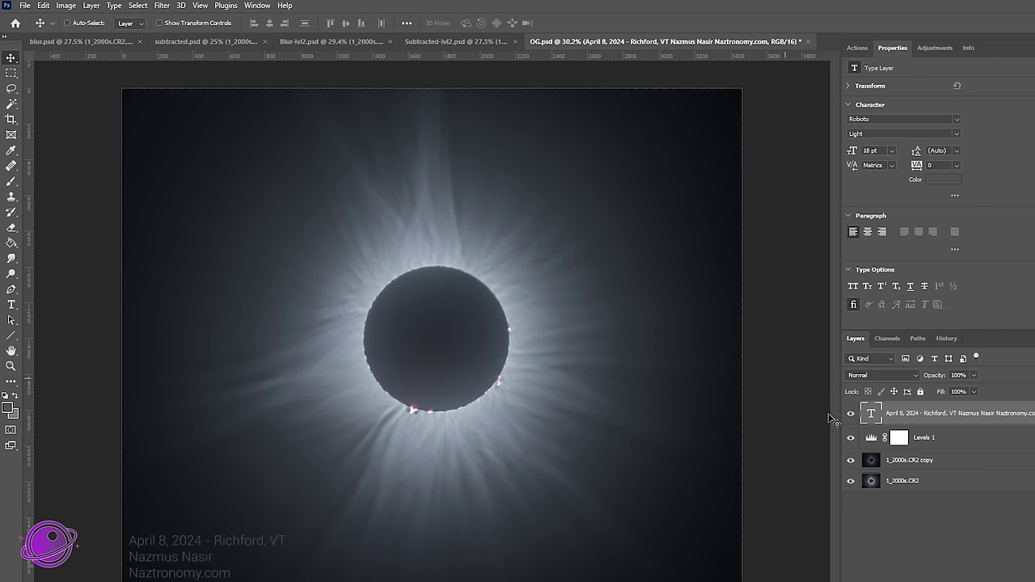
Step: Select the 1_2000s.CR2 copy layer and save the OG.psd document
left_click(934, 460)
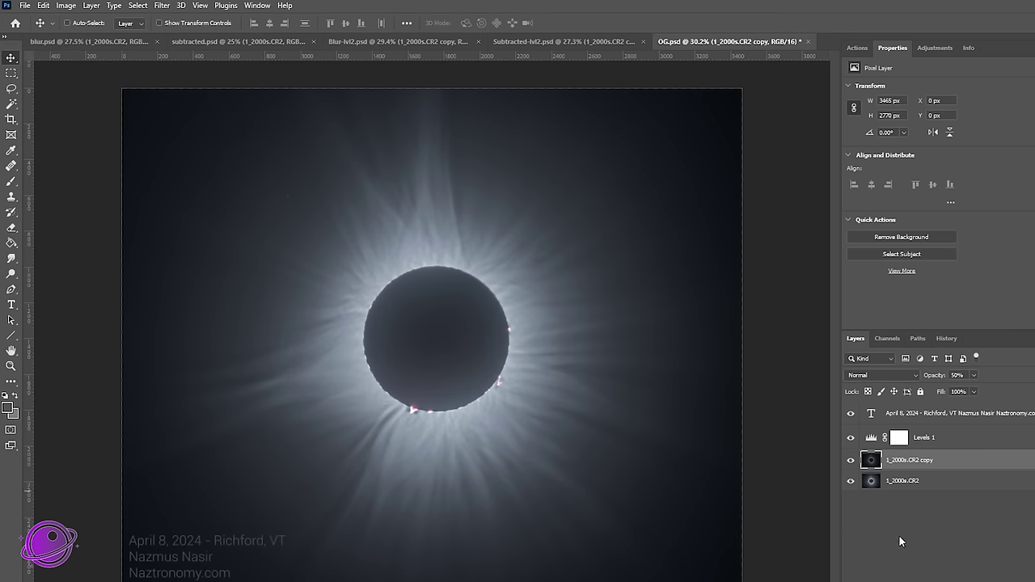
key("ctrl+s")
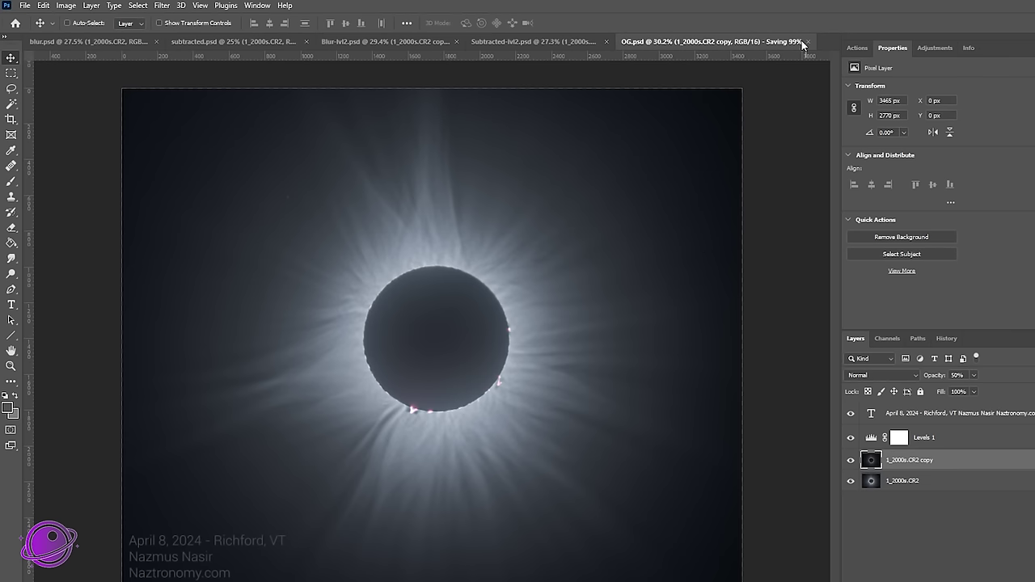